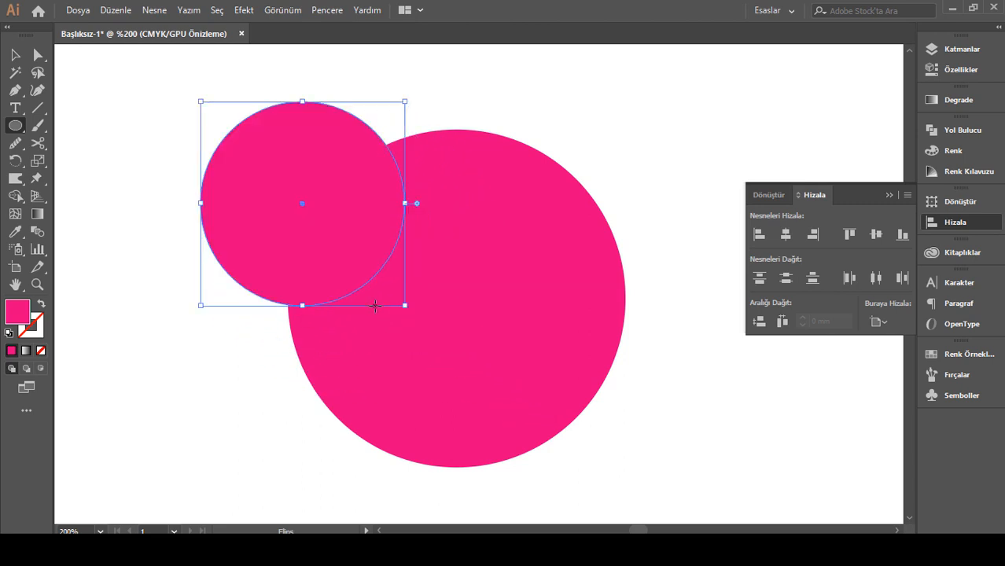
# Fill the smaller circle with white sampled from the artboard and centre it horizontally inside the large pink circle.
pyautogui.click(15, 231)
pyautogui.click(103, 225)
pyautogui.press('v')
pyautogui.moveTo(324, 201); pyautogui.dragTo(459, 284)
pyautogui.click(785, 235)
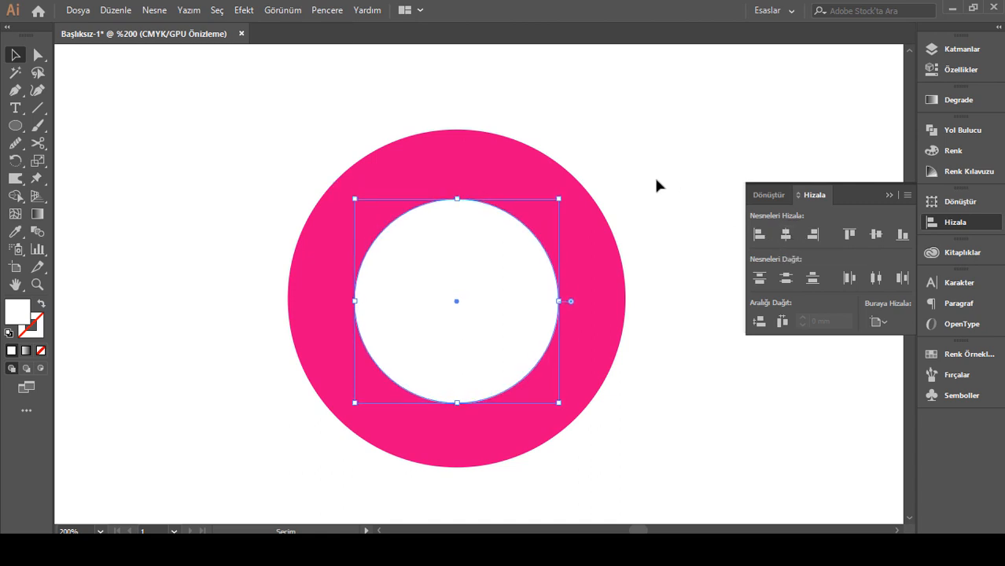
# Subtract the white circle from the pink circle with Pathfinder's Minus Front to form a ring, leaving nothing selected.
pyautogui.moveTo(679, 138); pyautogui.dragTo(440, 425)
pyautogui.click(955, 131)
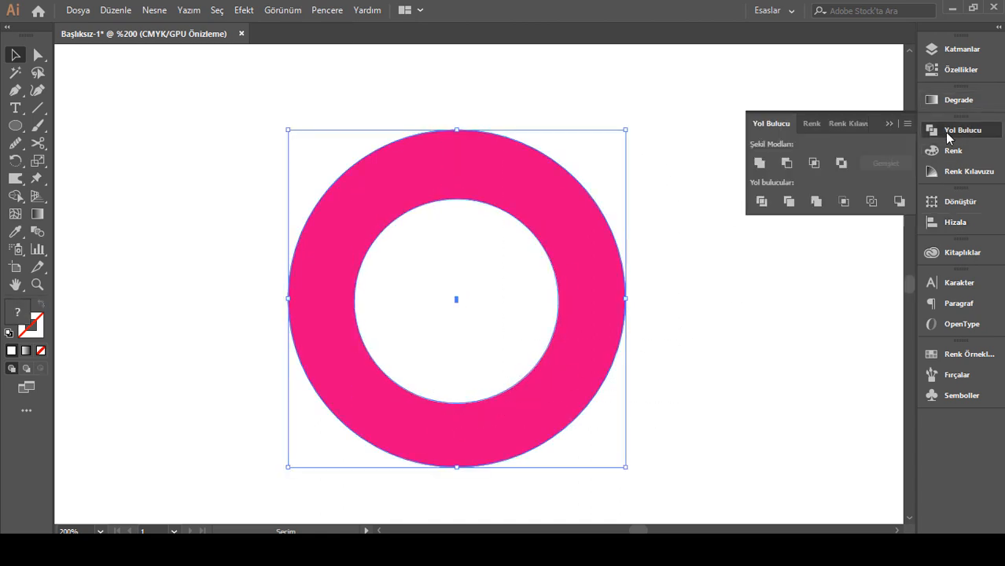
pyautogui.click(785, 163)
pyautogui.click(661, 163)
pyautogui.click(594, 266)
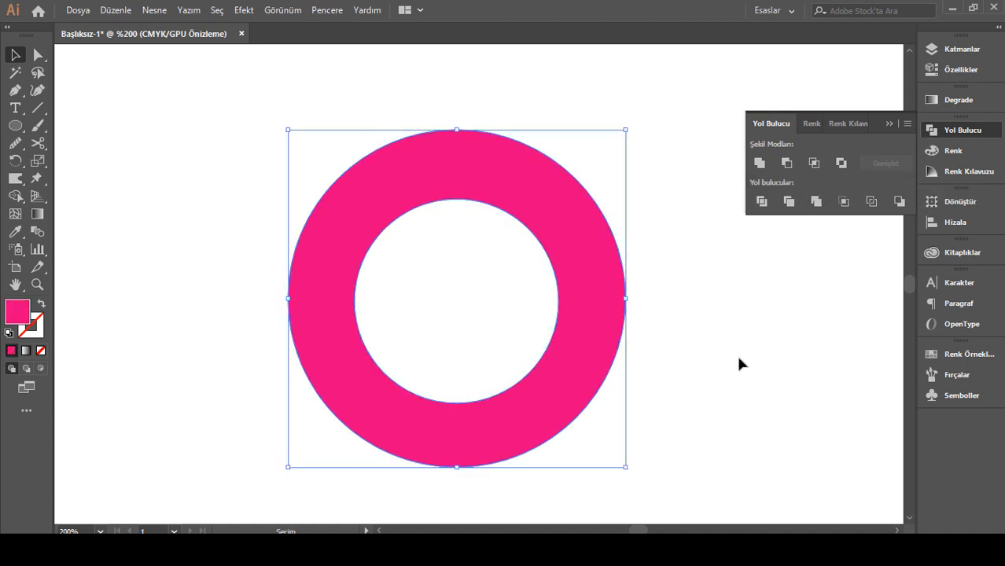
pyautogui.click(764, 342)
# Set the Ellipse tool to no fill and a near-black stroke of colour 050000.
pyautogui.click(21, 129)
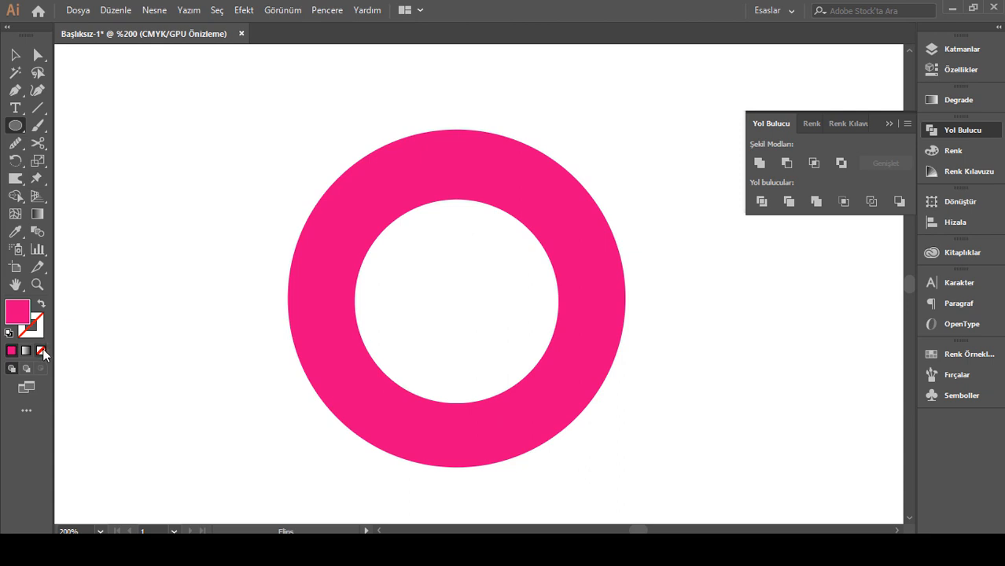
pyautogui.click(41, 350)
pyautogui.doubleClick(17, 311)
pyautogui.click(496, 356)
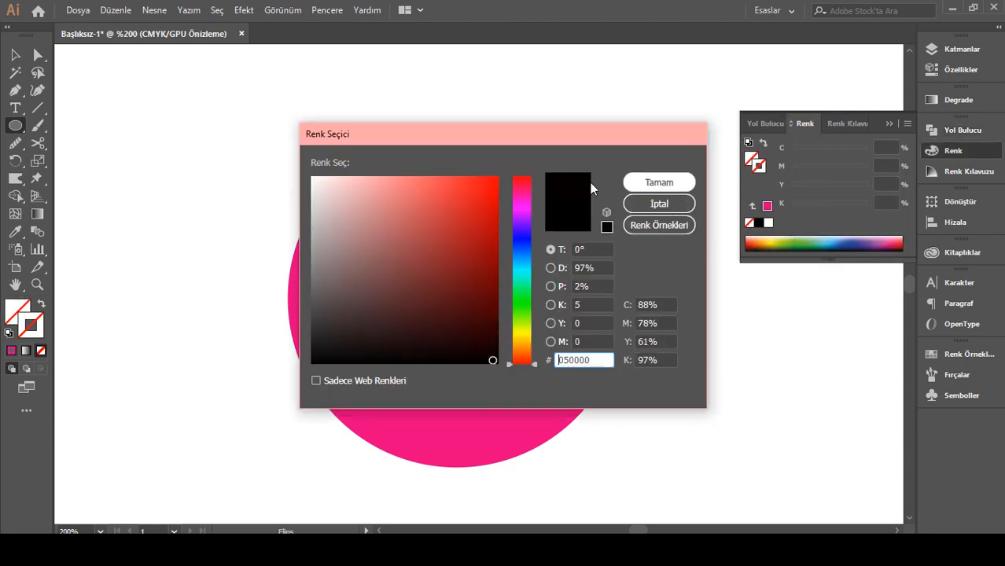
pyautogui.click(313, 185)
pyautogui.click(498, 355)
pyautogui.click(659, 182)
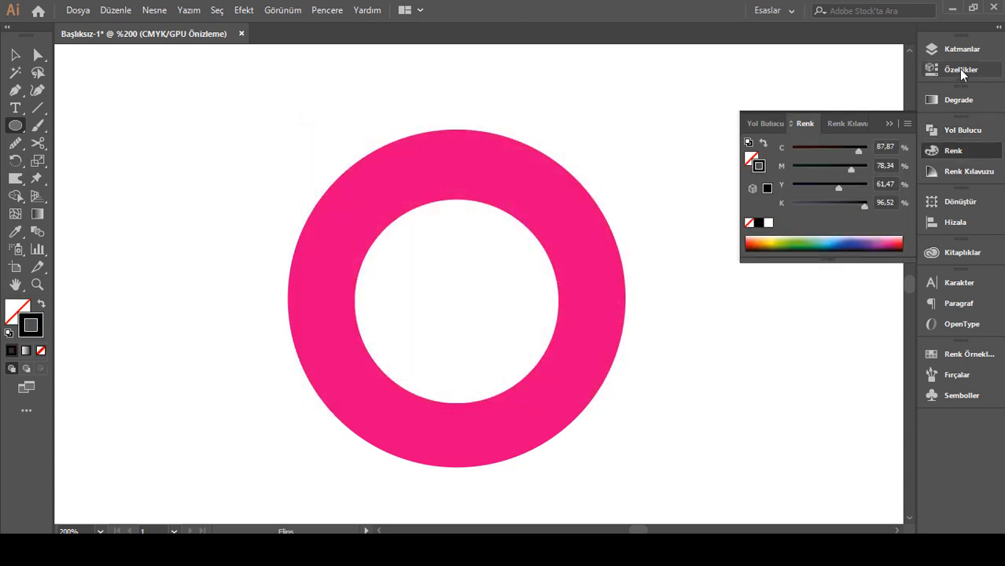
# Draw an unfilled circle with a 0.5 pt stroke over the ring's upper-left part, reaching into its hole.
pyautogui.click(961, 69)
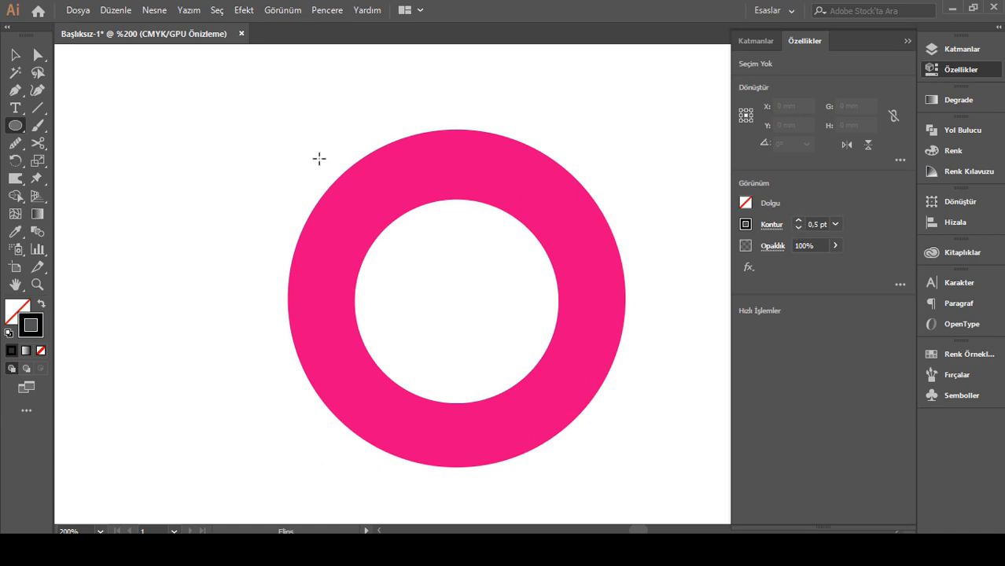
pyautogui.moveTo(311, 145)
pyautogui.mouseDown()
pyautogui.moveTo(439, 285)
pyautogui.moveTo(491, 323)
pyautogui.mouseUp()
pyautogui.press('v')
# Duplicate the outlined circle repeatedly clockwise over the ring's upper and right parts, with each copy passing near the ring's centre.
pyautogui.click(487, 260)
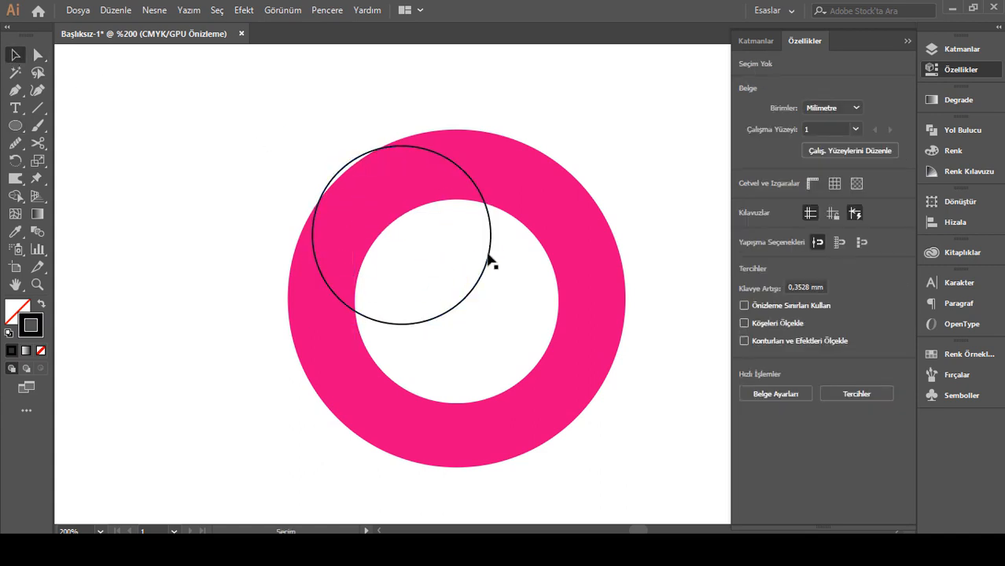
pyautogui.moveTo(487, 257); pyautogui.dragTo(514, 400)
pyautogui.click(166, 216)
pyautogui.click(487, 285)
pyautogui.click(525, 265)
pyautogui.click(525, 341)
pyautogui.click(540, 313)
pyautogui.click(502, 357)
pyautogui.click(487, 366)
pyautogui.click(525, 354)
pyautogui.scroll(-1, 528, 352)
pyautogui.click(507, 349)
pyautogui.click(417, 326)
pyautogui.click(446, 315)
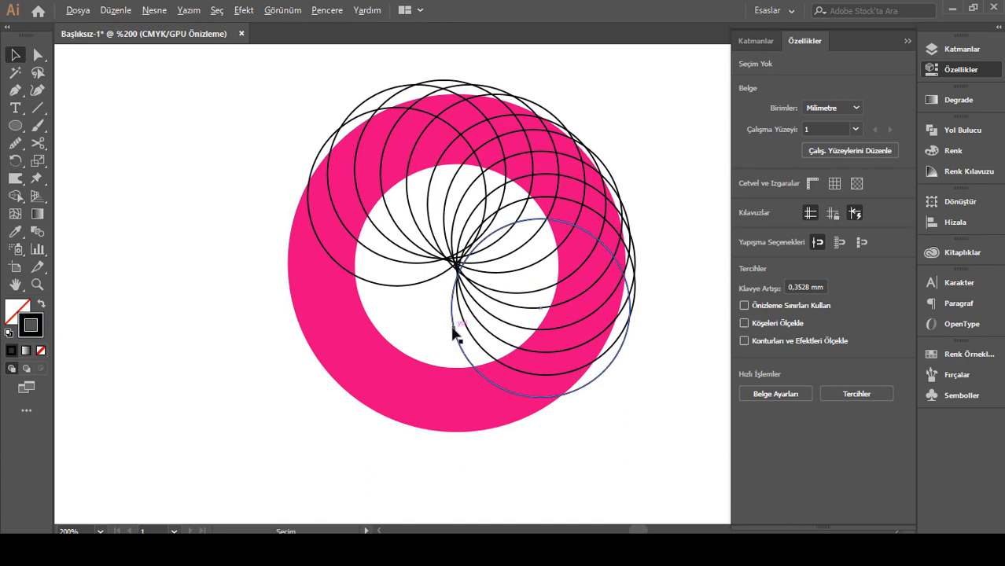
# Continue placing outlined circle copies around the ring's lower and left parts to complete the overlapping rosette.
pyautogui.moveTo(453, 332); pyautogui.dragTo(308, 331)
pyautogui.click(423, 323)
pyautogui.click(396, 305)
pyautogui.click(405, 303)
pyautogui.click(375, 289)
pyautogui.click(366, 300)
pyautogui.click(317, 289)
pyautogui.click(279, 259)
pyautogui.click(281, 302)
pyautogui.click(281, 333)
# Select the pink ring together with all the overlapping outlined circles.
pyautogui.scroll(3, 558, 328)
pyautogui.hotkey('ctrl', '+')
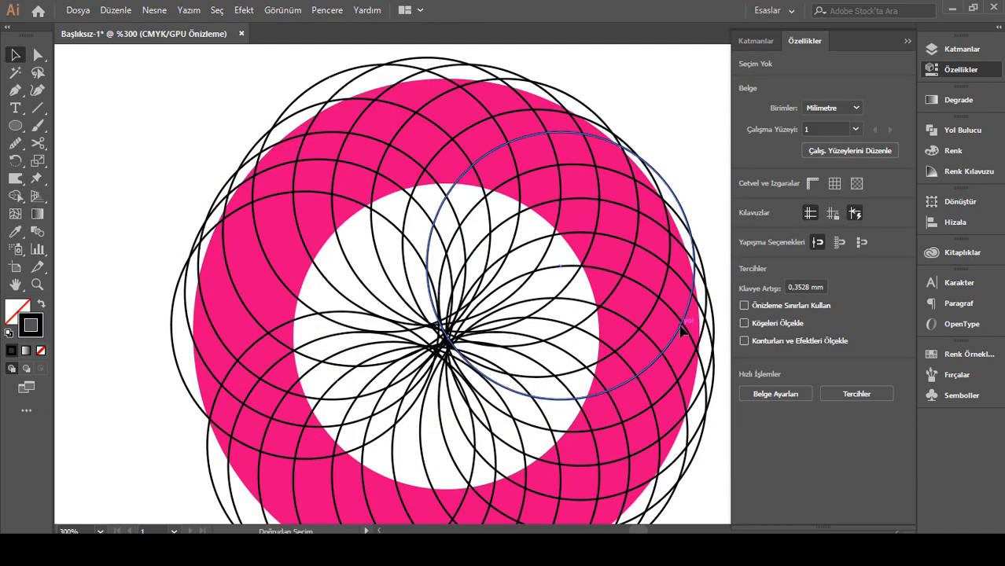
pyautogui.click(907, 41)
pyautogui.scroll(-4, 717, 219)
pyautogui.hotkey('ctrl', '-')
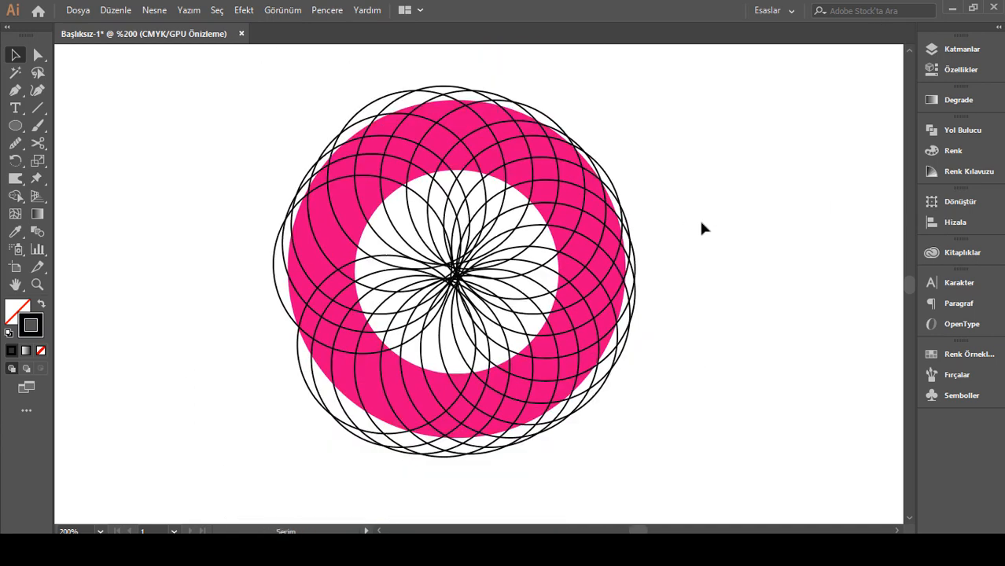
pyautogui.hotkey('ctrl', '+')
pyautogui.scroll(-5, 131, 510)
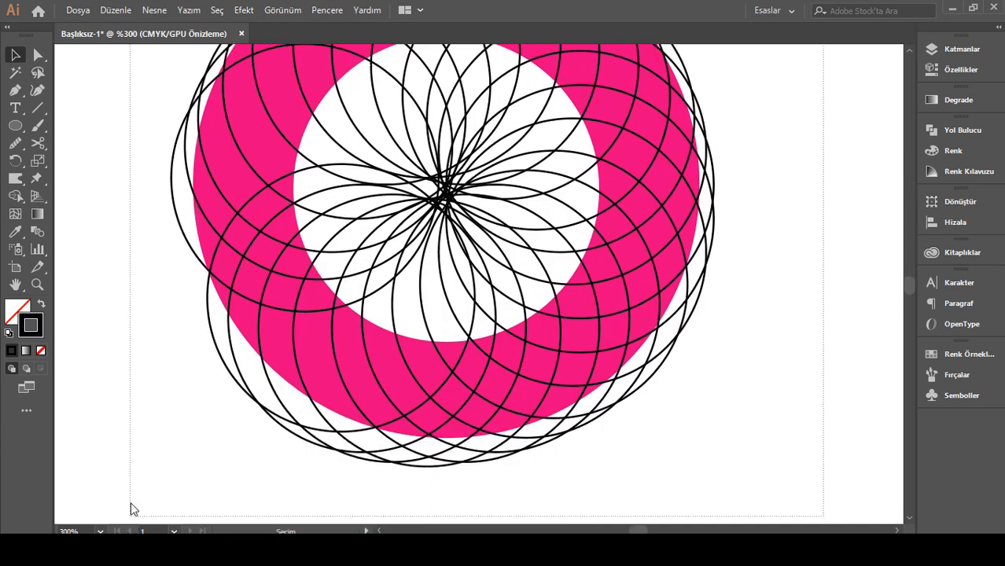
pyautogui.click(353, 398)
pyautogui.scroll(9, 353, 398)
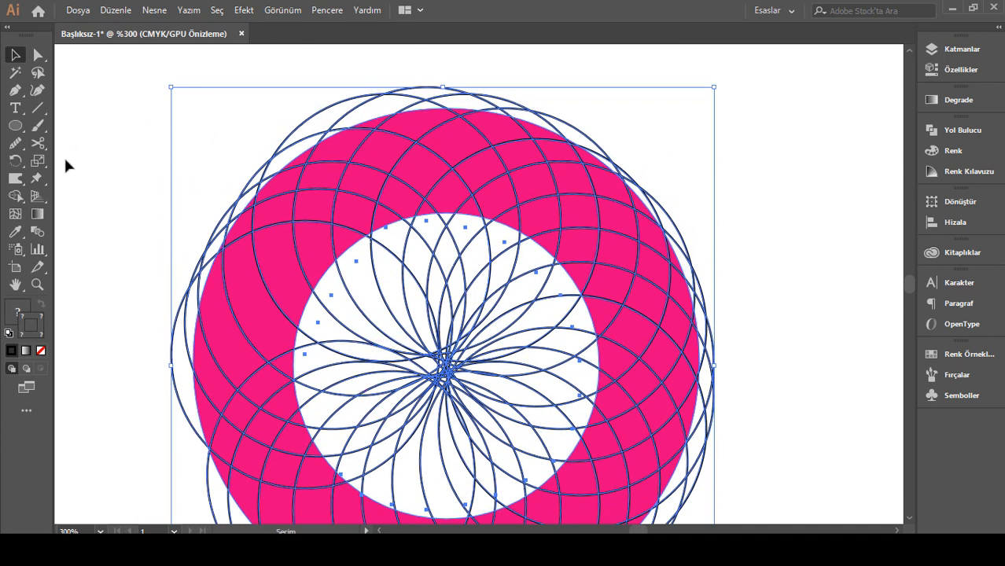
# Merge the ring segments between neighbouring arcs into curved bands across the ring's upper part with the Shape Builder tool.
pyautogui.click(15, 196)
pyautogui.hotkey('ctrl', '+')
pyautogui.scroll(4, 478, 280)
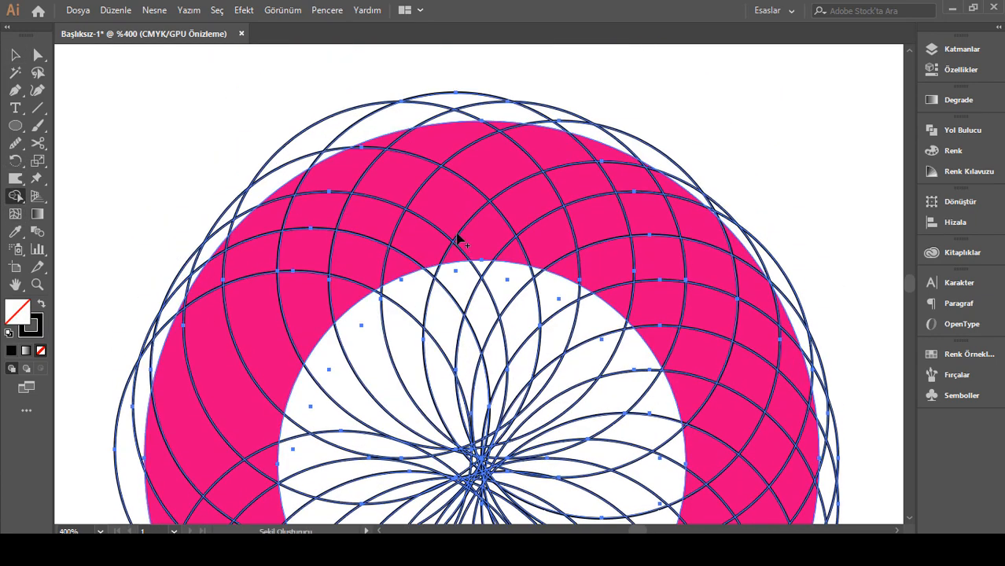
pyautogui.click(358, 295)
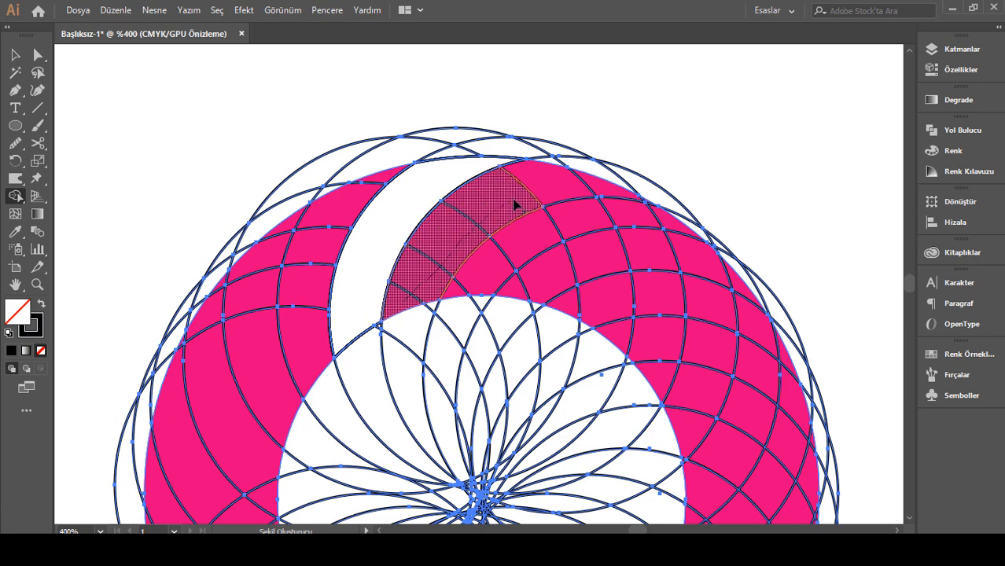
pyautogui.moveTo(588, 187); pyautogui.dragTo(594, 191)
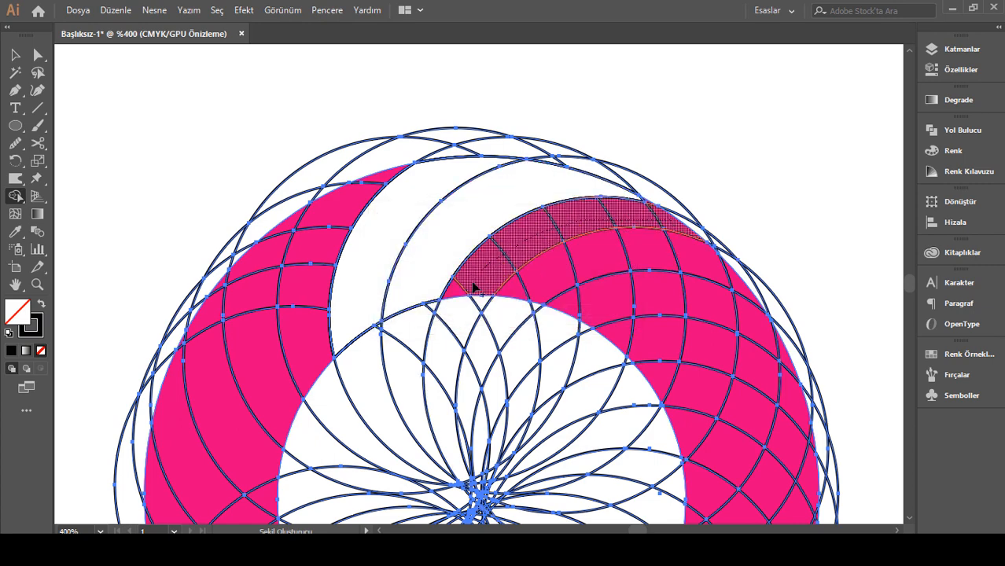
pyautogui.moveTo(474, 287); pyautogui.dragTo(473, 289)
pyautogui.moveTo(706, 270)
pyautogui.mouseDown()
pyautogui.moveTo(734, 286)
pyautogui.moveTo(723, 236)
pyautogui.moveTo(759, 255)
pyautogui.moveTo(781, 285)
pyautogui.mouseUp()
# Merge the segments between neighbouring arcs into curved bands along the ring's upper-right part.
pyautogui.scroll(-3, 736, 287)
pyautogui.scroll(-2, 669, 226)
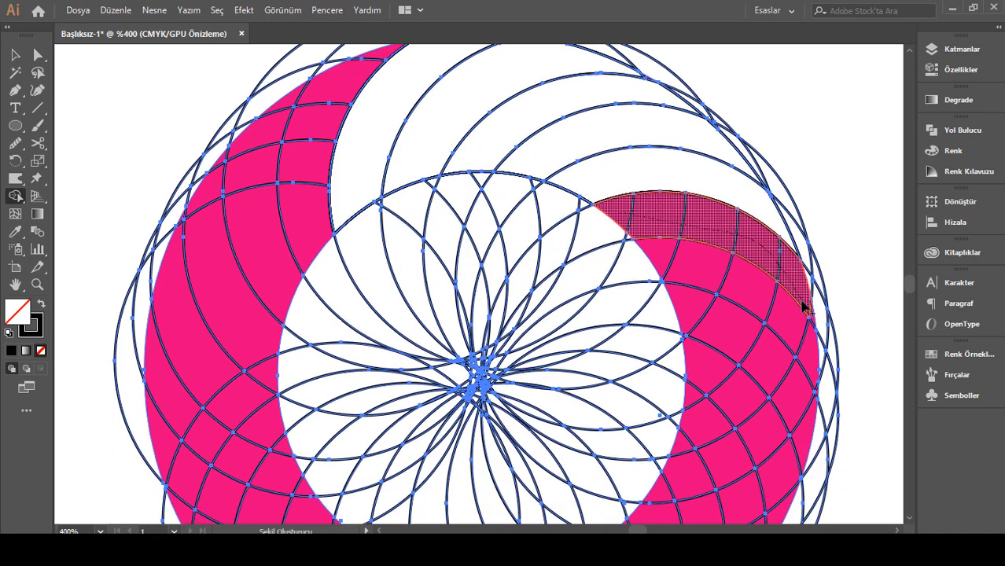
pyautogui.moveTo(813, 318); pyautogui.dragTo(813, 318)
pyautogui.scroll(-2, 744, 316)
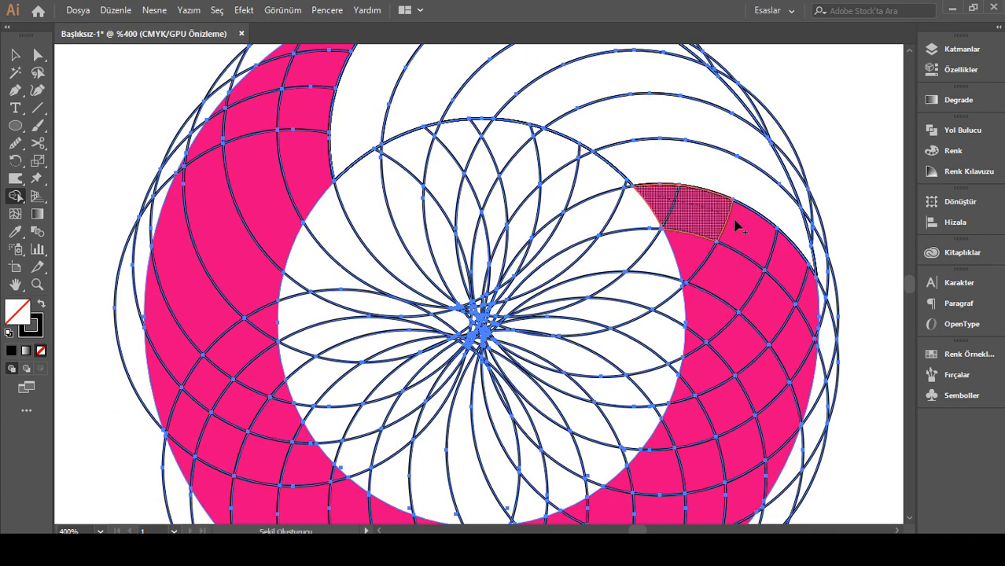
pyautogui.moveTo(818, 340); pyautogui.dragTo(817, 340)
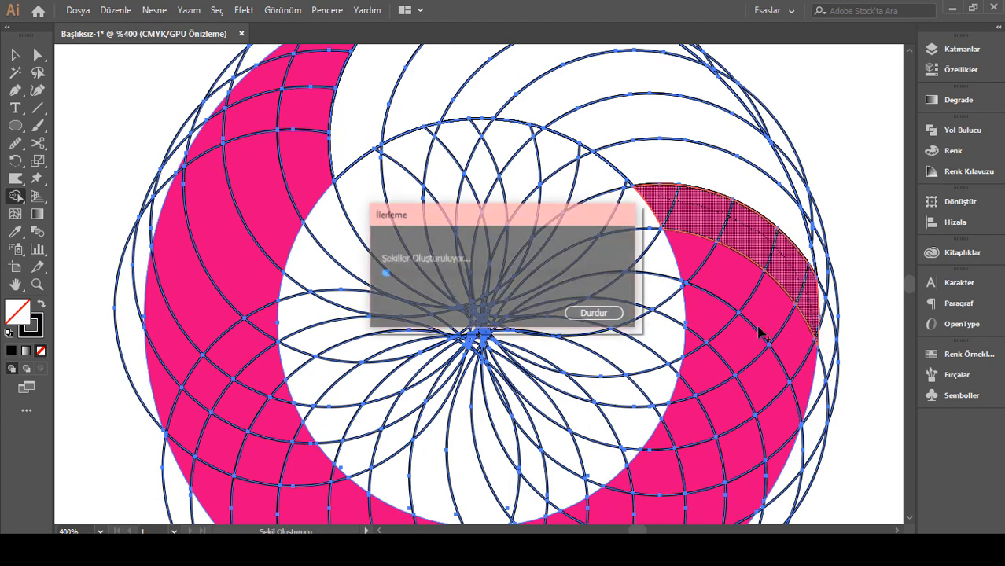
pyautogui.scroll(-2, 738, 307)
pyautogui.click(808, 344)
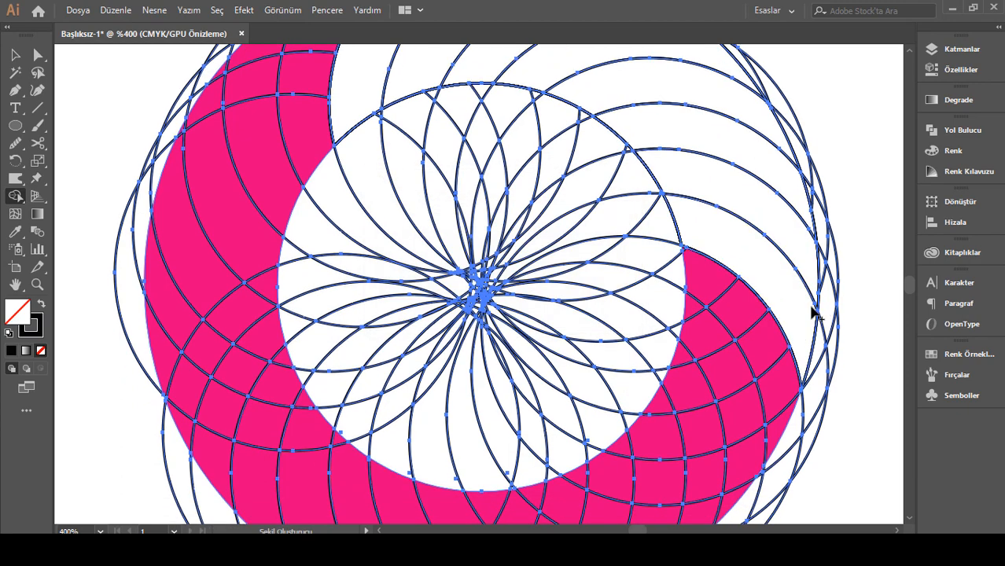
# Merge the segments between neighbouring arcs into curved bands down the ring's right side.
pyautogui.scroll(-3, 729, 266)
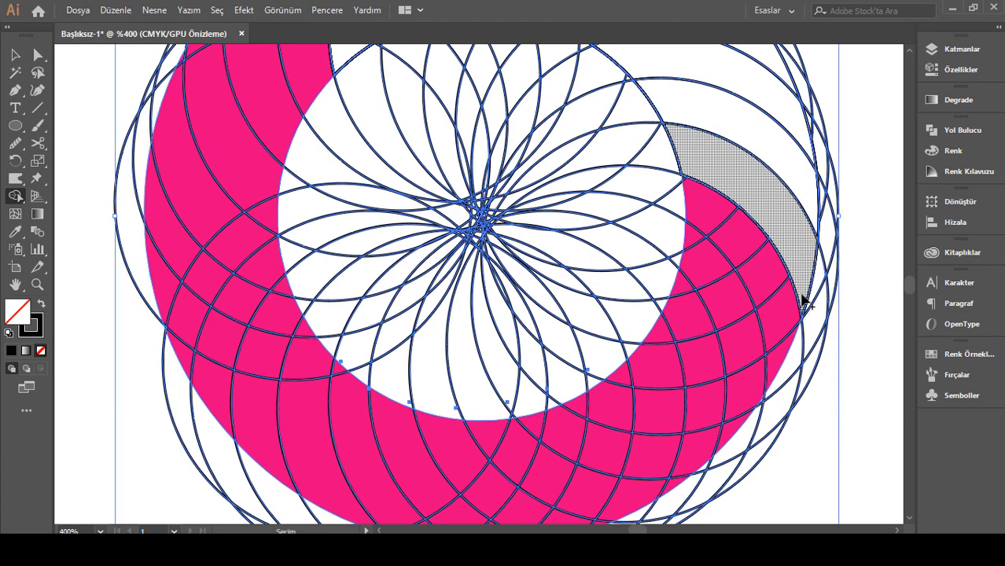
pyautogui.hotkey('ctrl', '+')
pyautogui.click(897, 530)
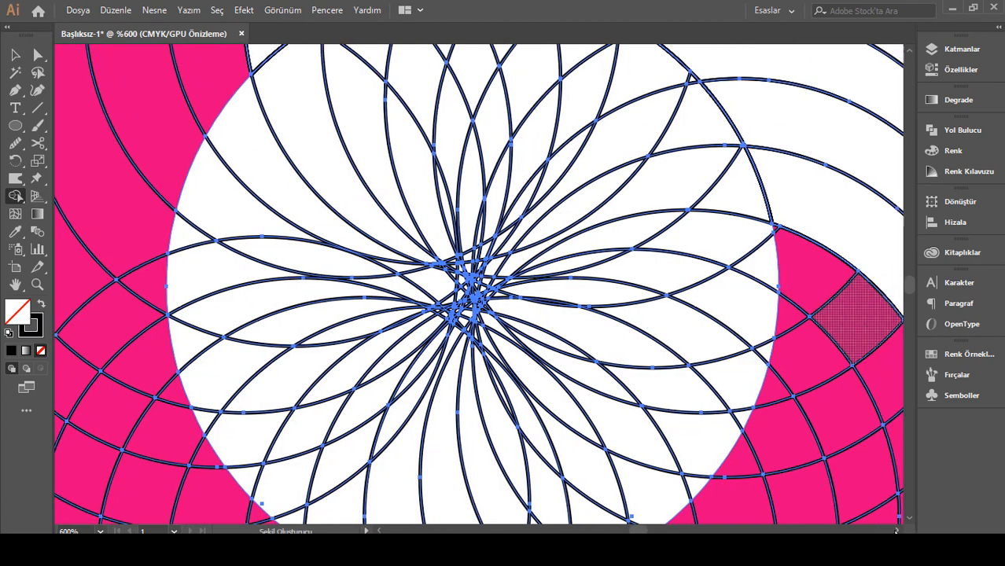
pyautogui.scroll(-3, 573, 237)
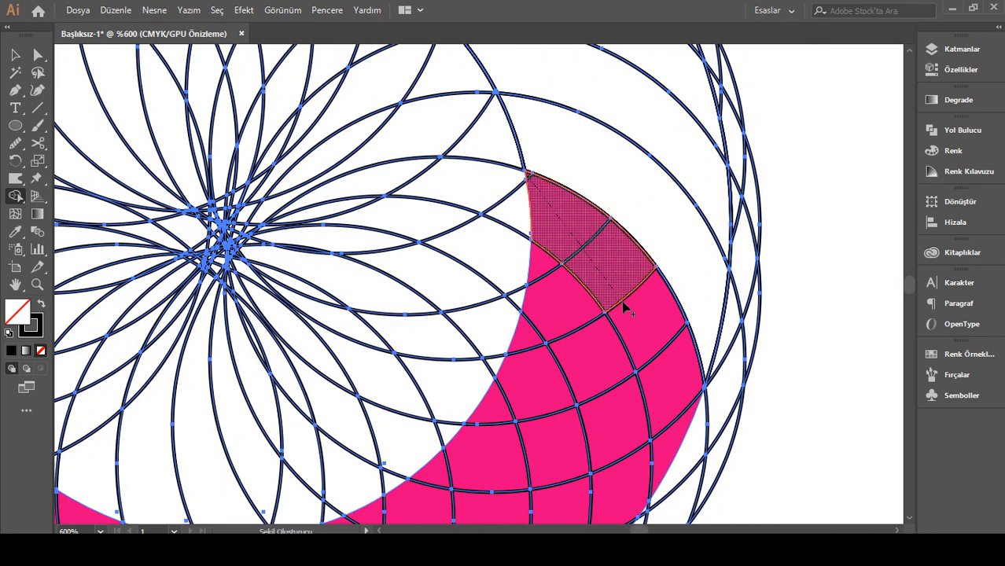
pyautogui.moveTo(625, 309)
pyautogui.mouseDown()
pyautogui.moveTo(663, 429)
pyautogui.moveTo(677, 399)
pyautogui.mouseUp()
pyautogui.scroll(-4, 677, 399)
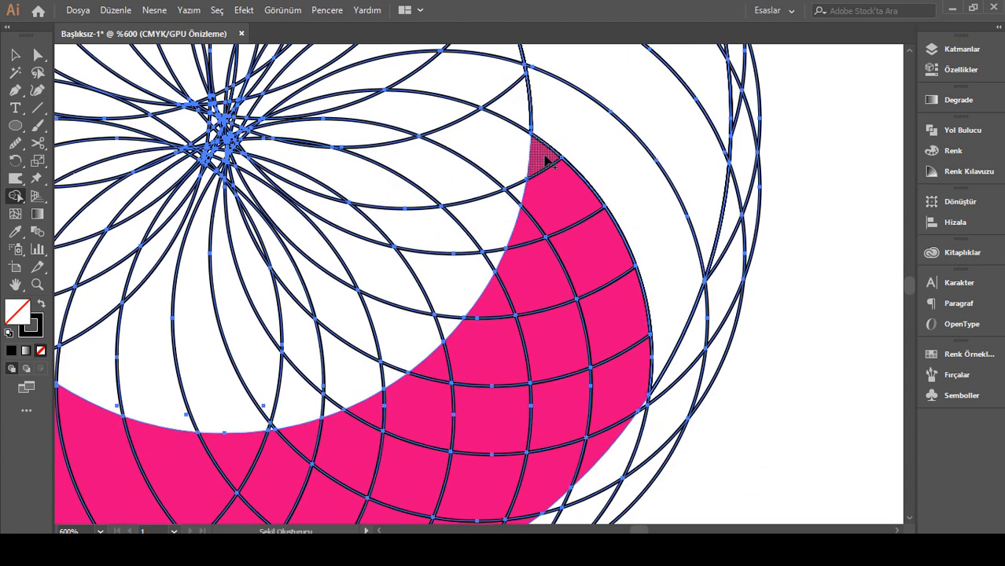
pyautogui.moveTo(548, 159); pyautogui.dragTo(605, 319)
pyautogui.moveTo(614, 444); pyautogui.dragTo(621, 440)
# Merge the segments between neighbouring arcs into curved bands around the ring's lower-right part.
pyautogui.scroll(-2, 527, 179)
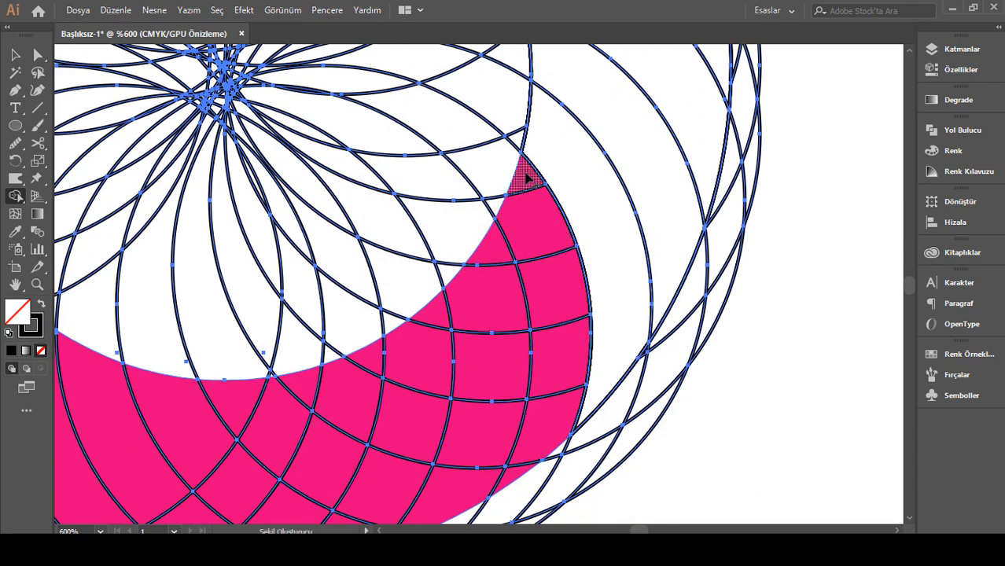
pyautogui.moveTo(534, 460); pyautogui.dragTo(539, 462)
pyautogui.scroll(-3, 560, 397)
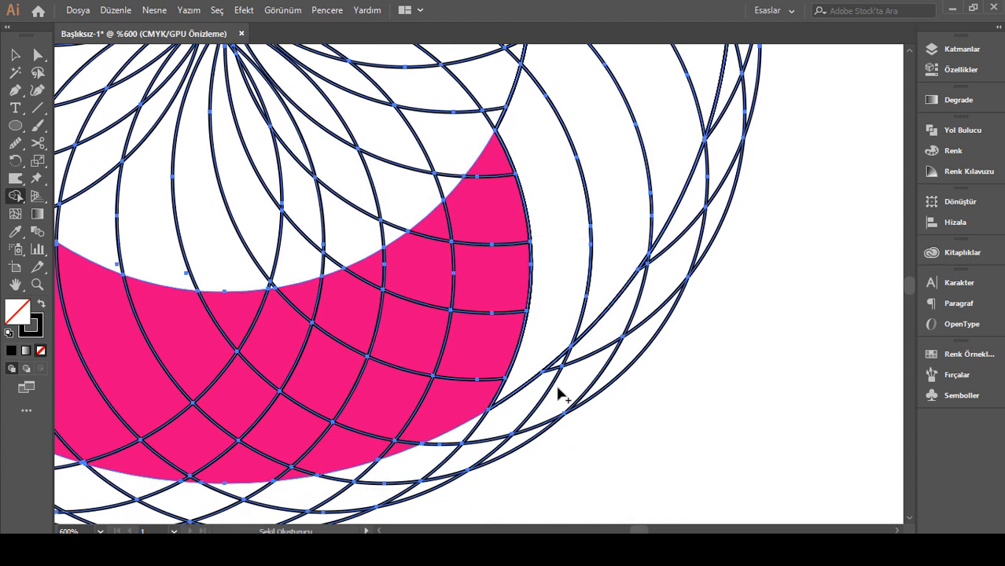
pyautogui.moveTo(408, 452); pyautogui.dragTo(409, 453)
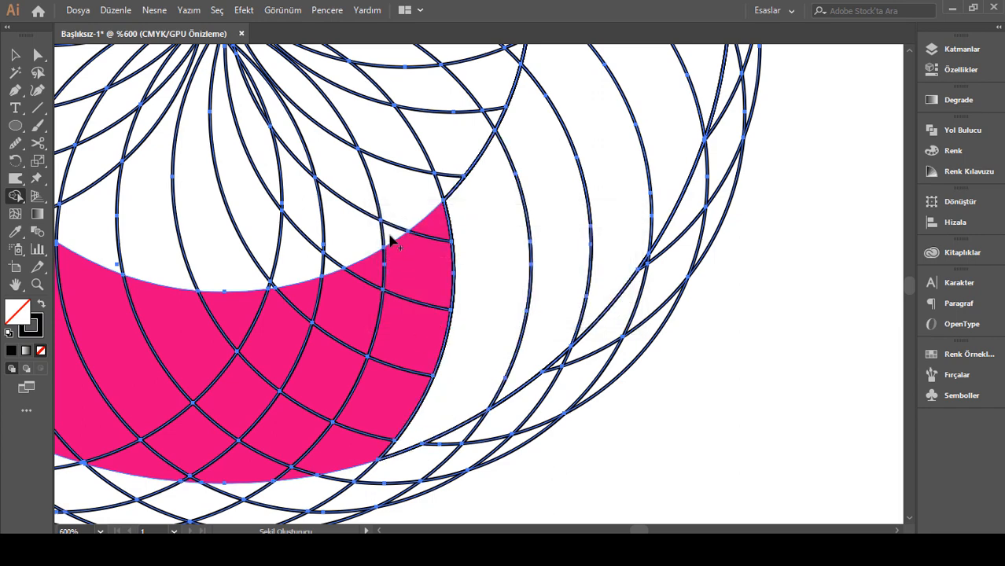
pyautogui.moveTo(301, 474); pyautogui.dragTo(303, 474)
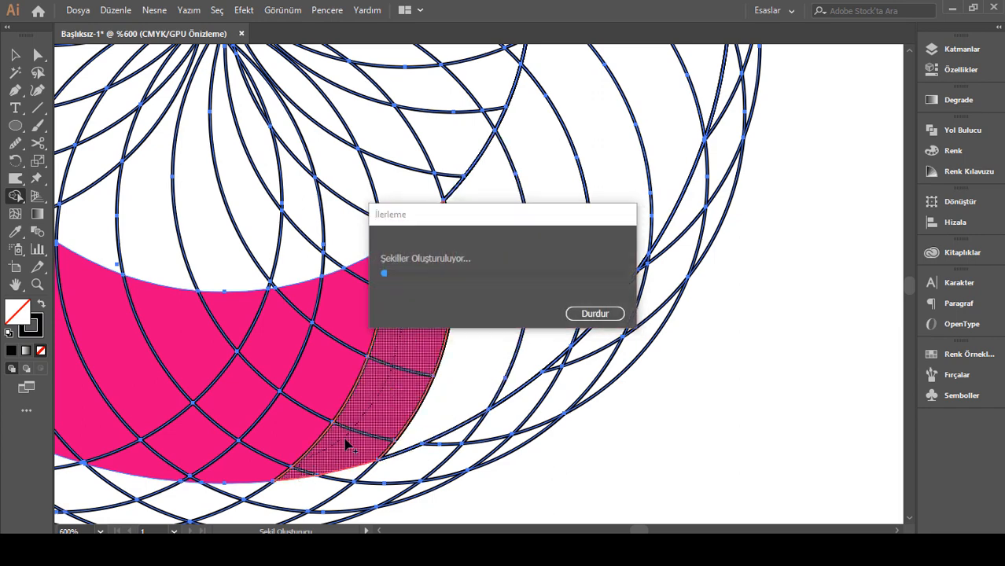
# Merge the segments between neighbouring arcs into curved bands along the bottom of the ring.
pyautogui.hscroll(-7, 588, 267)
pyautogui.moveTo(588, 267); pyautogui.dragTo(500, 430)
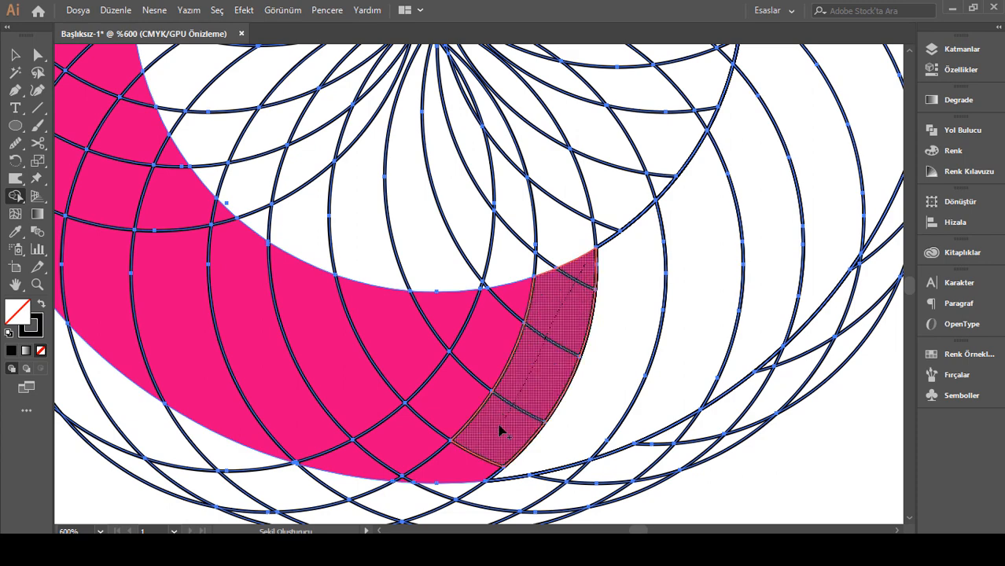
pyautogui.moveTo(408, 485); pyautogui.dragTo(409, 479)
pyautogui.scroll(-1, 440, 393)
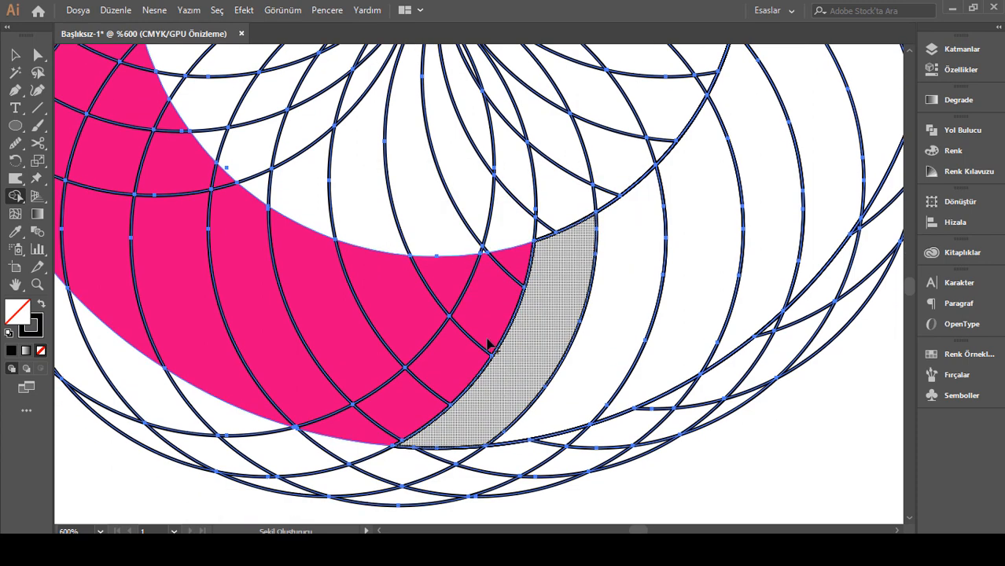
pyautogui.moveTo(349, 423); pyautogui.dragTo(350, 424)
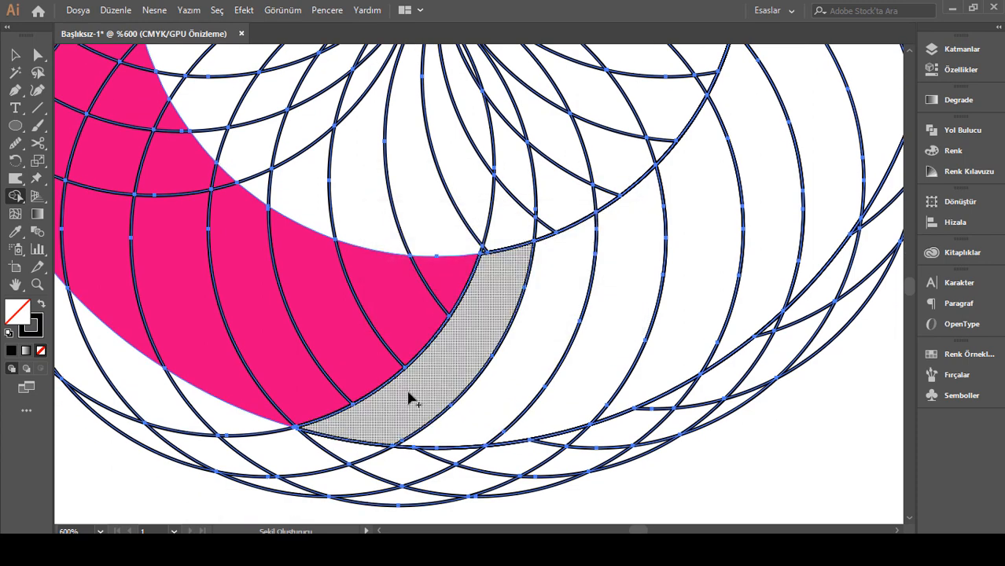
pyautogui.hscroll(-4, 395, 530)
pyautogui.scroll(1, 578, 346)
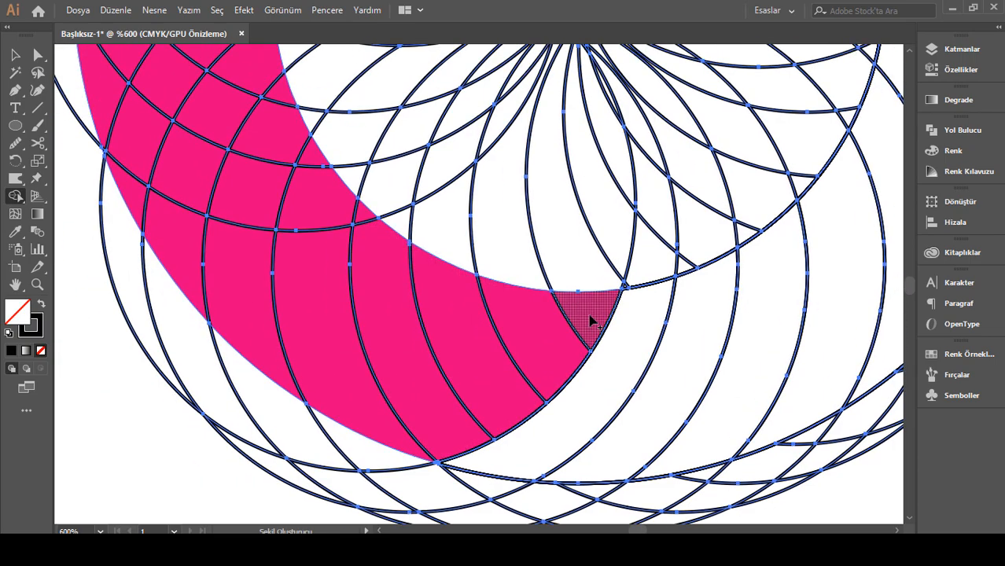
# Merge the segments between neighbouring arcs into curved bands around the ring's upper-left part.
pyautogui.scroll(10, 662, 363)
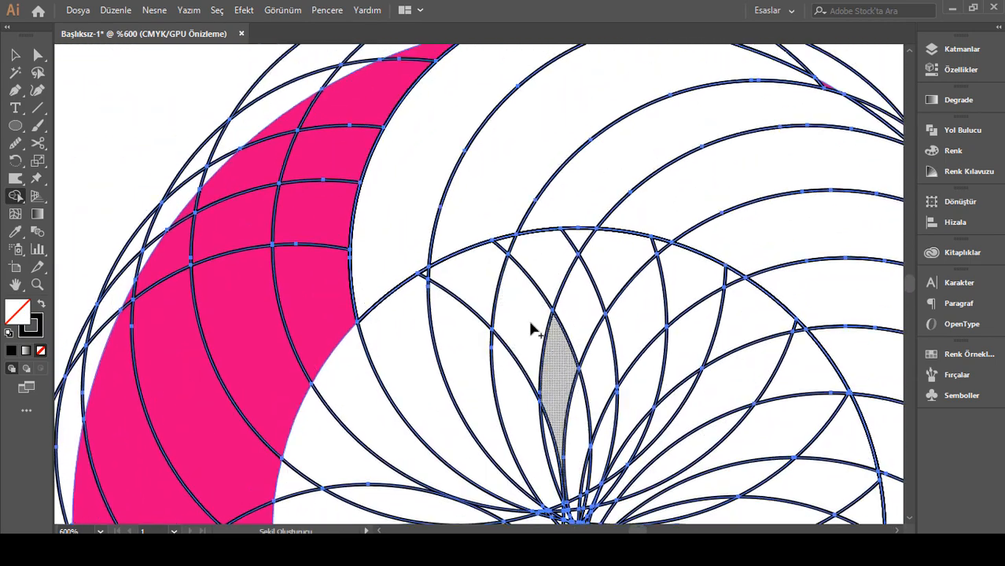
pyautogui.scroll(1, 531, 328)
pyautogui.moveTo(325, 262); pyautogui.dragTo(322, 260)
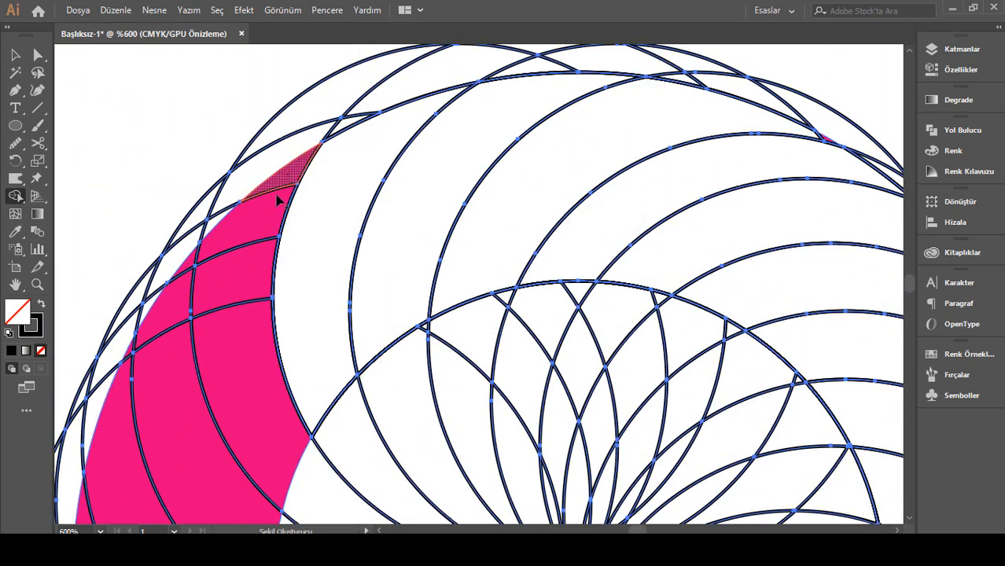
pyautogui.click(264, 393)
pyautogui.scroll(-3, 292, 367)
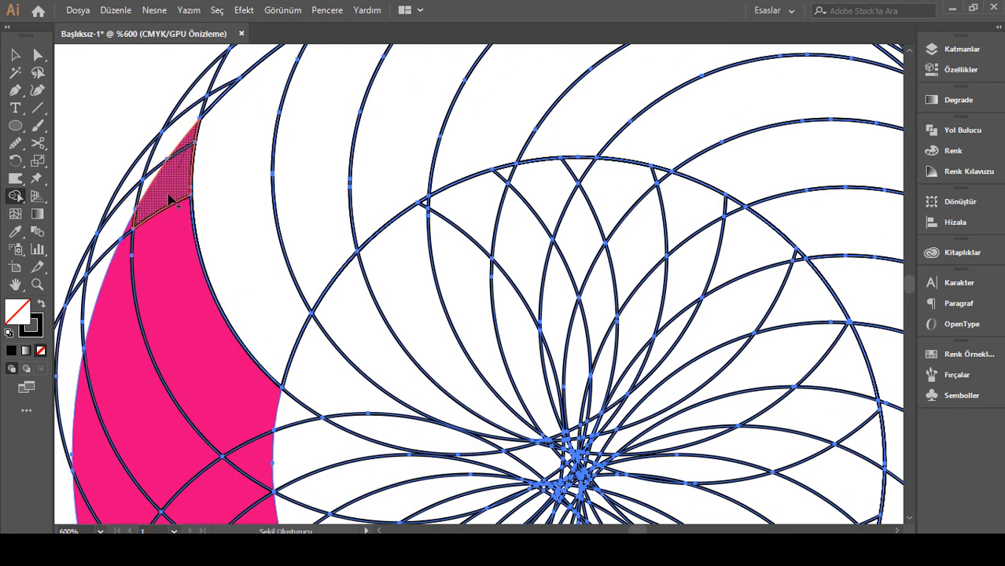
pyautogui.moveTo(224, 399); pyautogui.dragTo(244, 434)
pyautogui.scroll(-2, 135, 169)
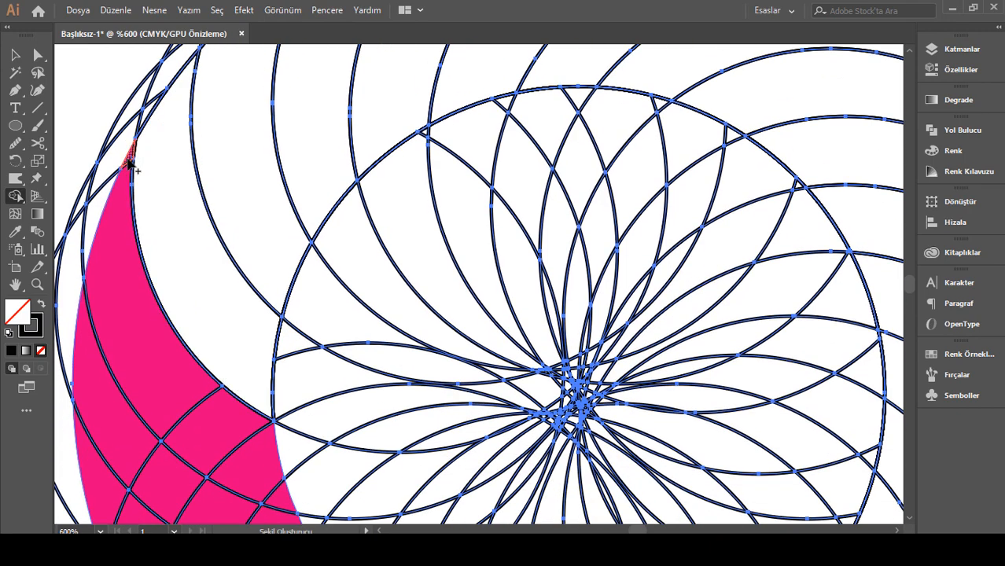
# Merge the segments between neighbouring arcs into curved bands down the ring's left side and clear the selection.
pyautogui.moveTo(132, 167)
pyautogui.mouseDown()
pyautogui.moveTo(124, 311)
pyautogui.moveTo(180, 435)
pyautogui.mouseUp()
pyautogui.moveTo(268, 491); pyautogui.dragTo(280, 503)
pyautogui.scroll(-4, 157, 296)
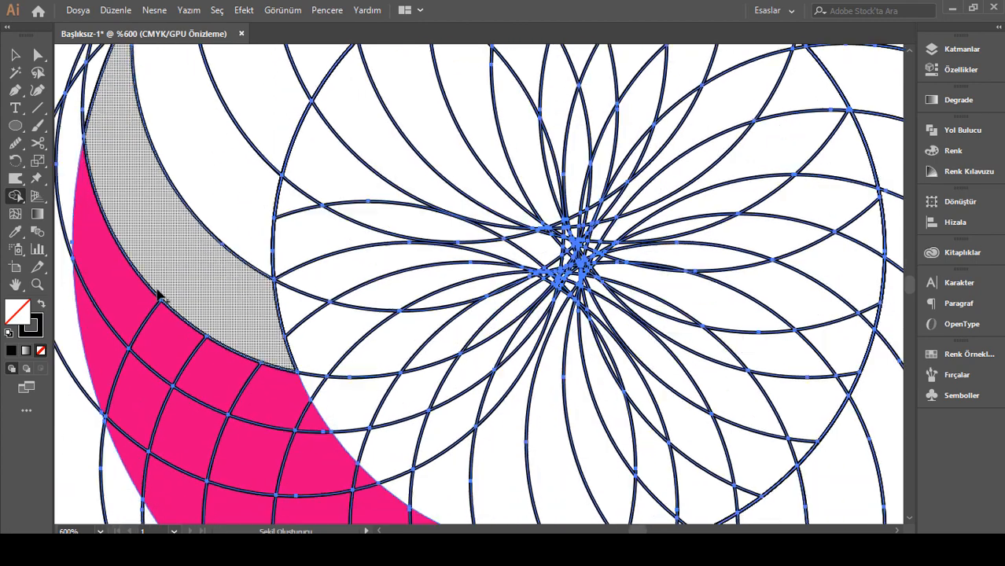
pyautogui.scroll(-1, 116, 287)
pyautogui.moveTo(313, 371)
pyautogui.mouseDown()
pyautogui.moveTo(176, 314)
pyautogui.moveTo(260, 353)
pyautogui.moveTo(359, 371)
pyautogui.mouseUp()
pyautogui.scroll(-2, 356, 368)
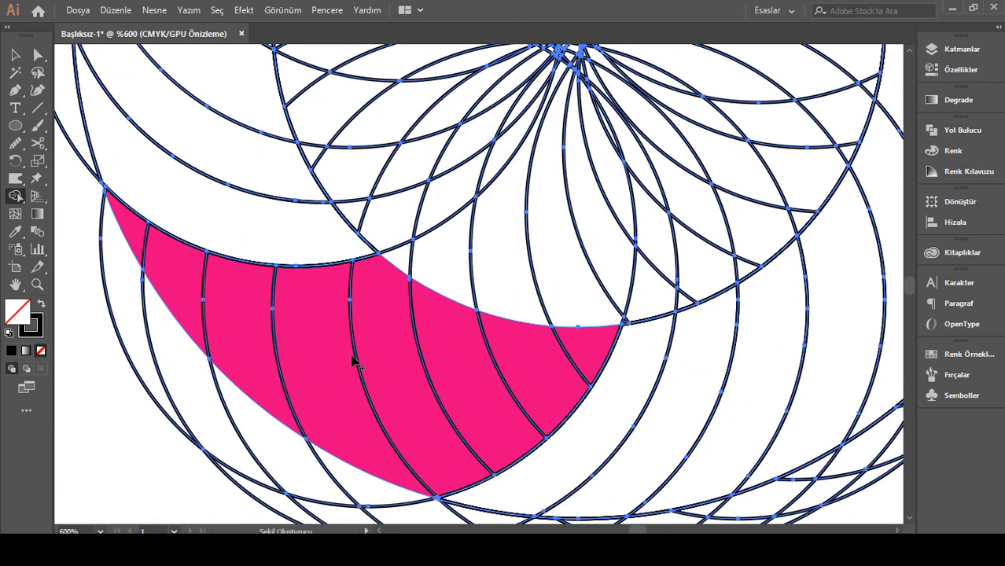
pyautogui.scroll(1, 206, 239)
pyautogui.click(15, 55)
pyautogui.click(70, 277)
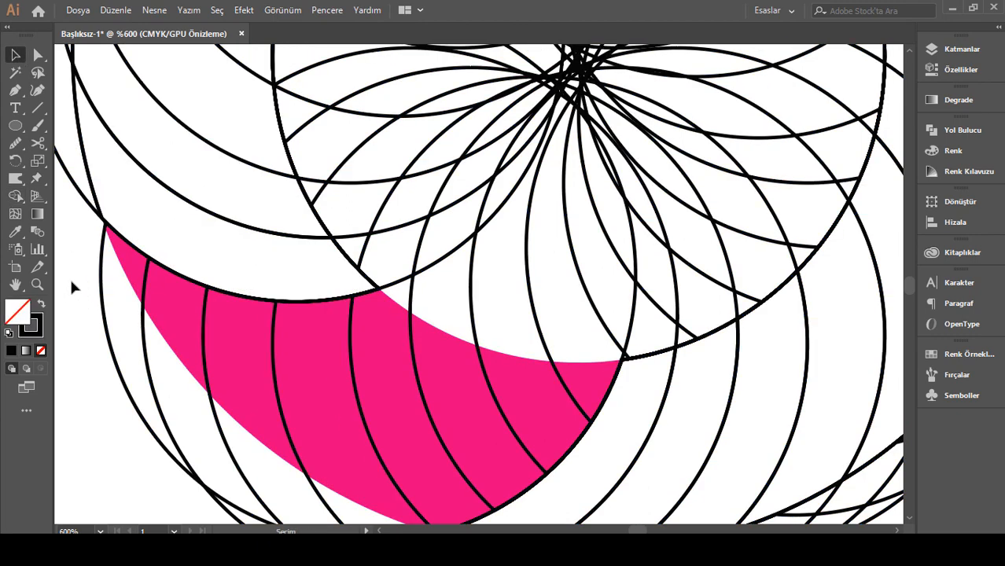
pyautogui.scroll(-1, 379, 368)
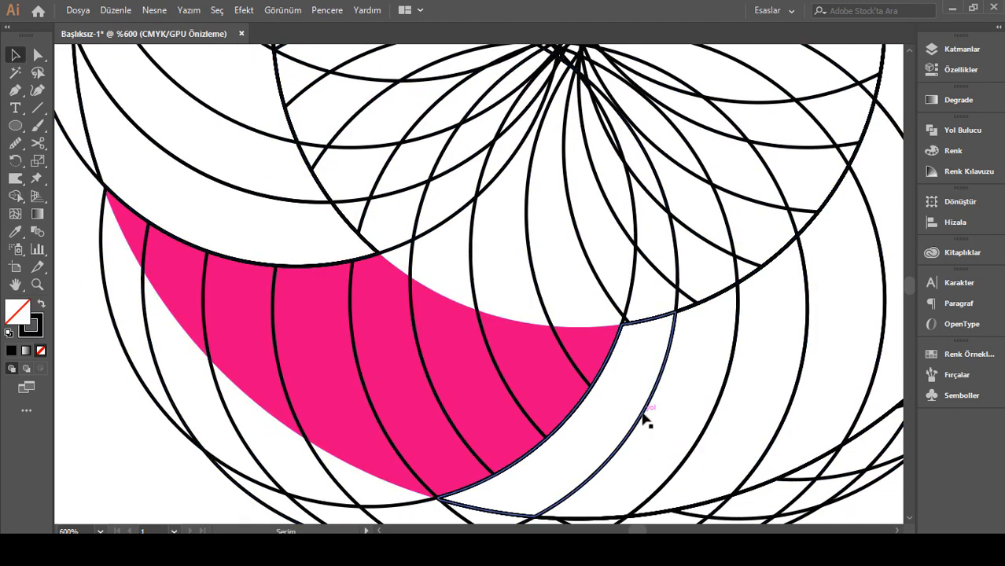
pyautogui.moveTo(641, 413); pyautogui.dragTo(590, 394)
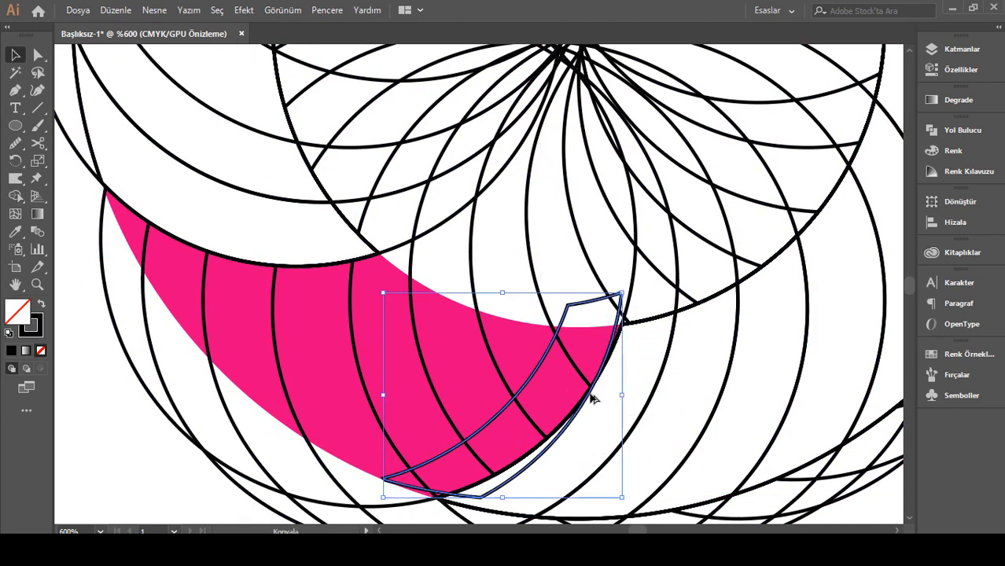
pyautogui.hotkey('ctrl', 'z')
# Place shifted copies of the arc shapes over the remaining pink lower-left part so their curves divide it, and deselect.
pyautogui.hotkey('ctrl', '-')
pyautogui.hotkey('ctrl', '-')
pyautogui.hotkey('ctrl', '-')
pyautogui.scroll(3, 562, 358)
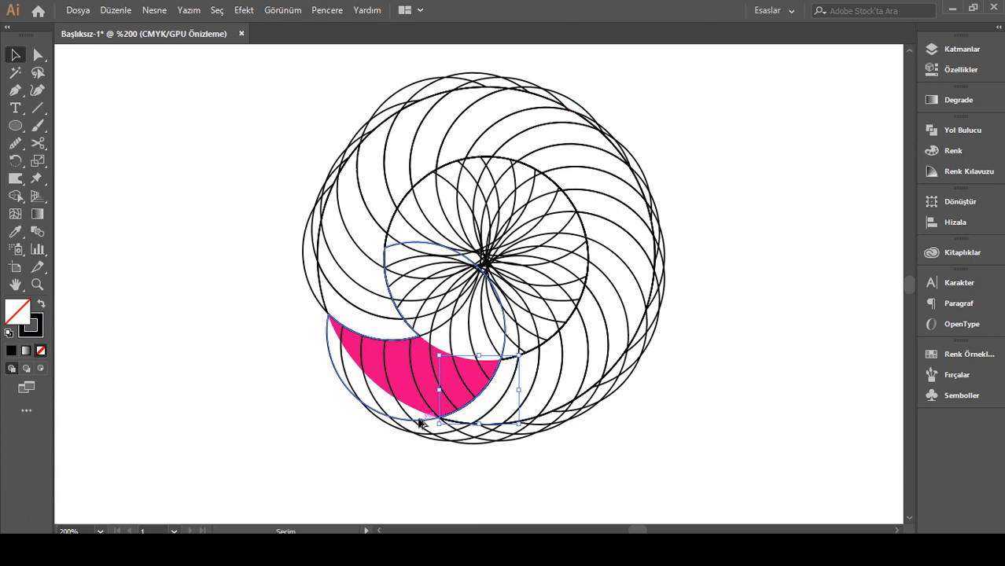
pyautogui.moveTo(419, 423); pyautogui.dragTo(384, 356)
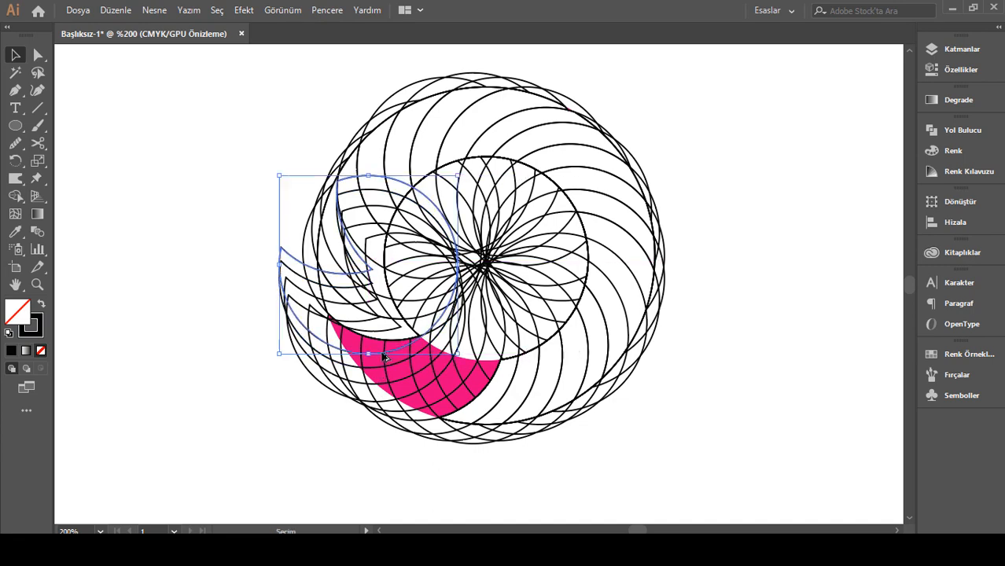
pyautogui.moveTo(464, 361); pyautogui.dragTo(456, 369)
pyautogui.click(310, 445)
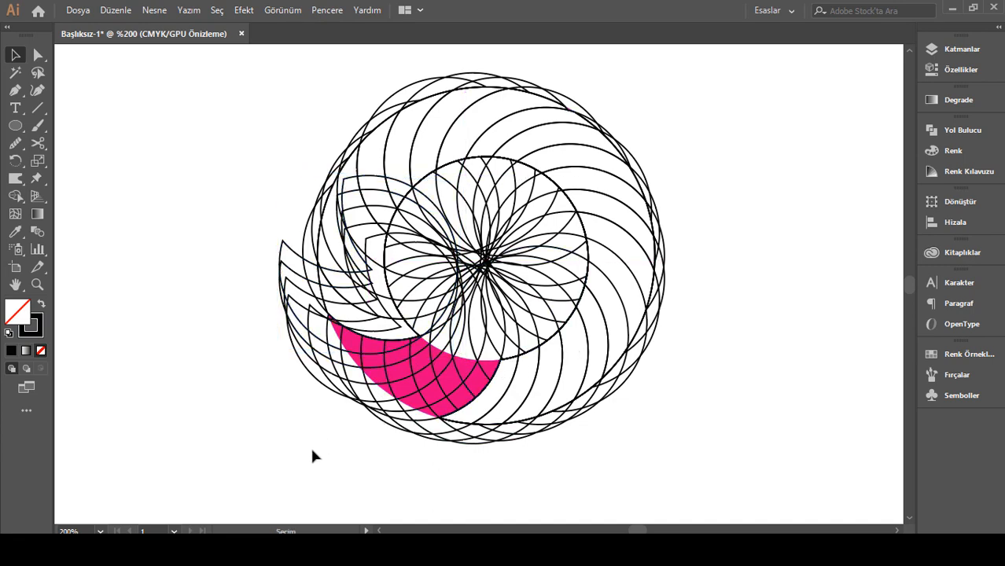
# Select the overlapping lower-left artwork and merge the first segments between the copied arcs into curved bands with Shape Builder.
pyautogui.hotkey('ctrl', '+')
pyautogui.hotkey('ctrl', '+')
pyautogui.scroll(-2, 408, 440)
pyautogui.scroll(-4, 374, 425)
pyautogui.moveTo(486, 489); pyautogui.dragTo(153, 114)
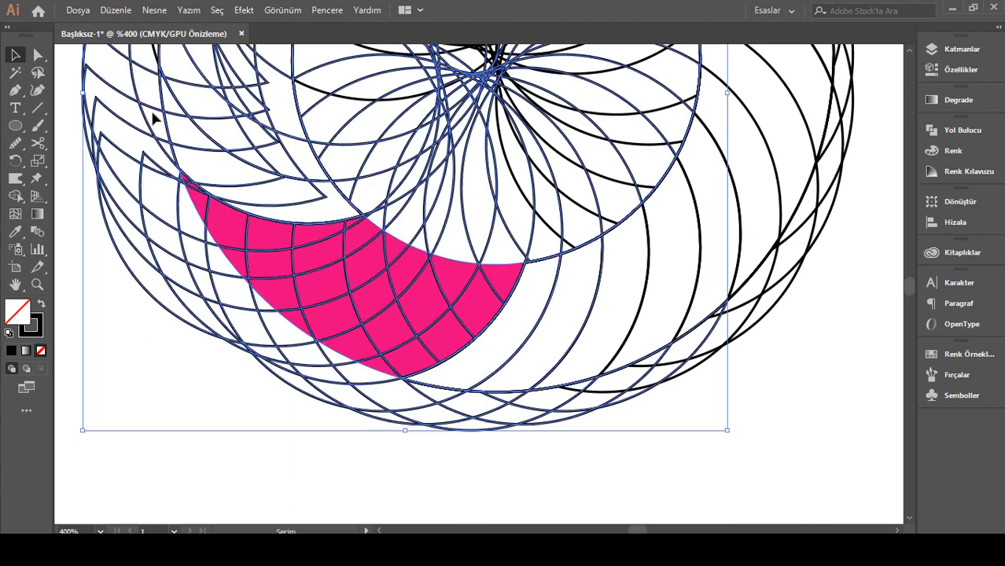
pyautogui.scroll(1, 241, 238)
pyautogui.click(15, 196)
pyautogui.moveTo(498, 303); pyautogui.dragTo(448, 363)
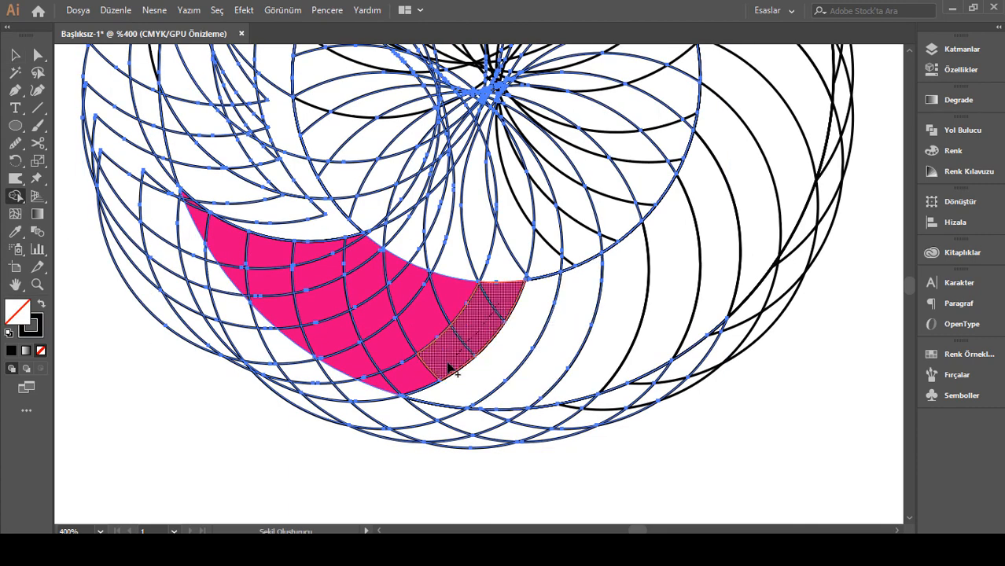
pyautogui.moveTo(382, 390)
pyautogui.mouseDown()
pyautogui.moveTo(414, 331)
pyautogui.moveTo(357, 366)
pyautogui.mouseUp()
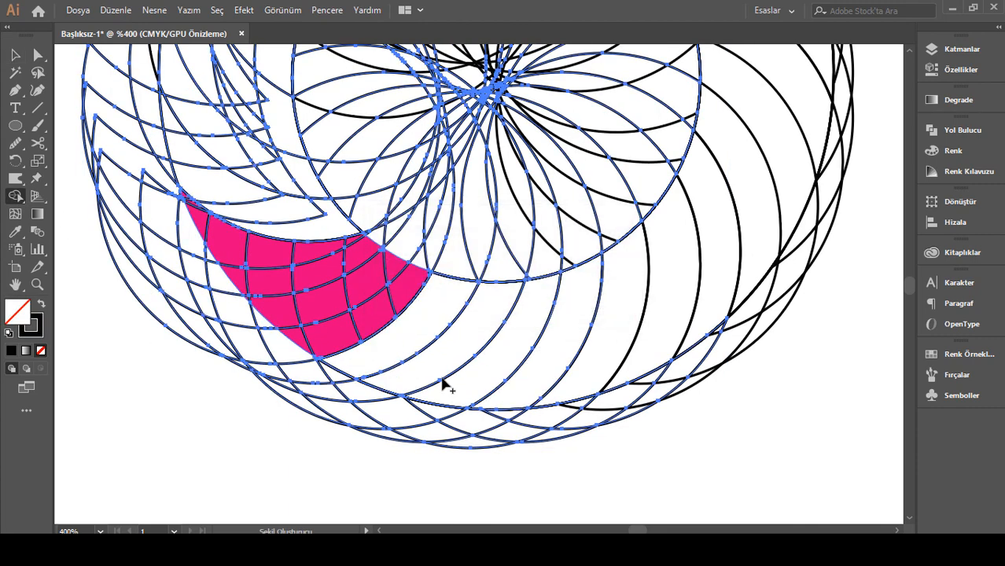
# Merge the rest of the pink lower-left area into curved bands between the copied arcs.
pyautogui.hotkey('ctrl', '+')
pyautogui.scroll(-4, 442, 384)
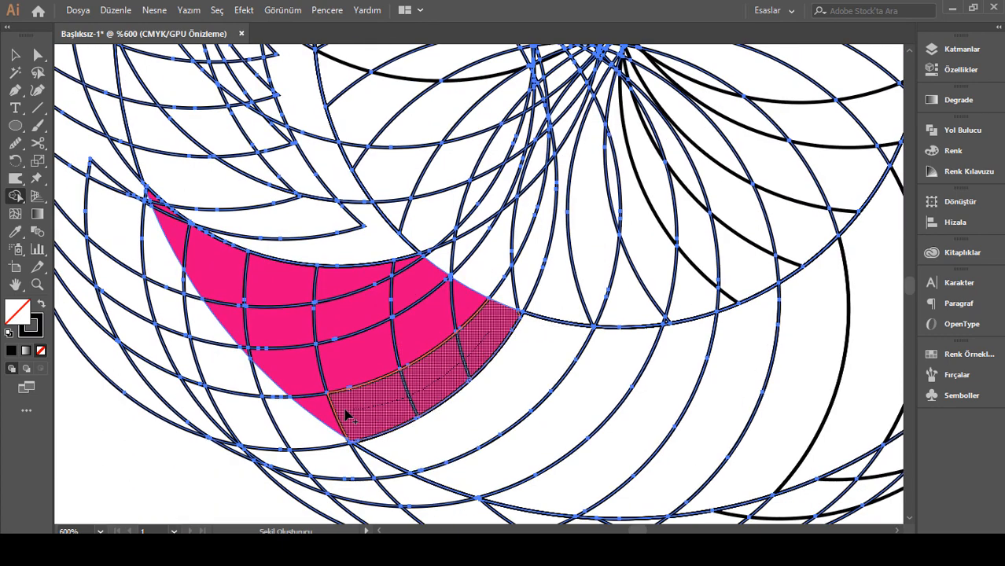
pyautogui.moveTo(346, 417); pyautogui.dragTo(470, 330)
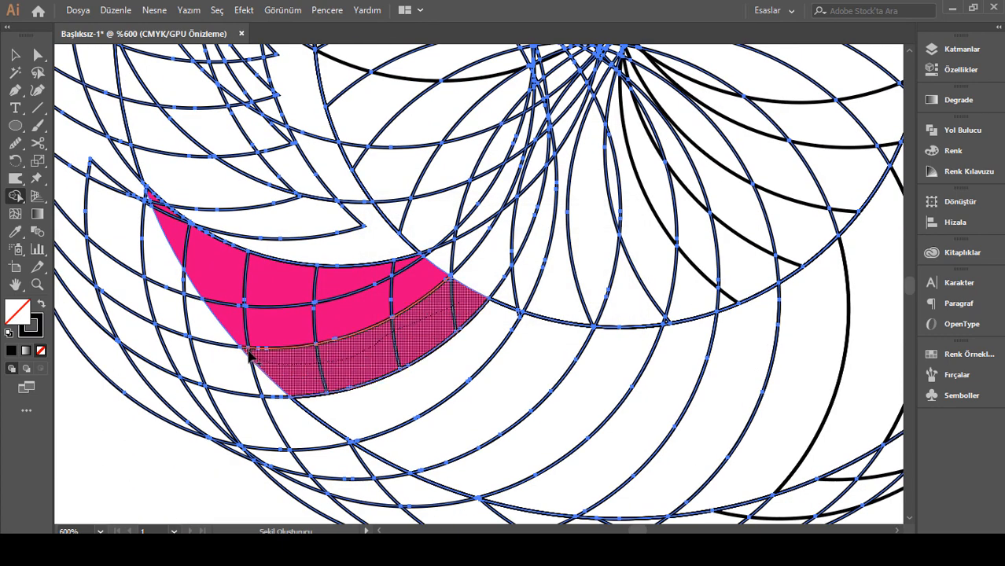
pyautogui.moveTo(250, 355); pyautogui.dragTo(395, 330)
pyautogui.moveTo(240, 329); pyautogui.dragTo(354, 315)
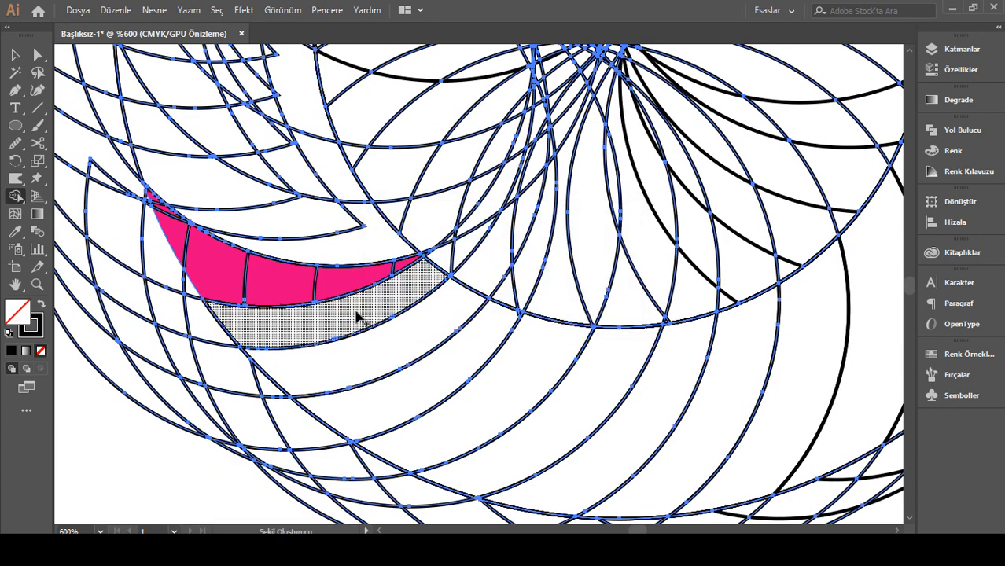
pyautogui.scroll(1, 150, 216)
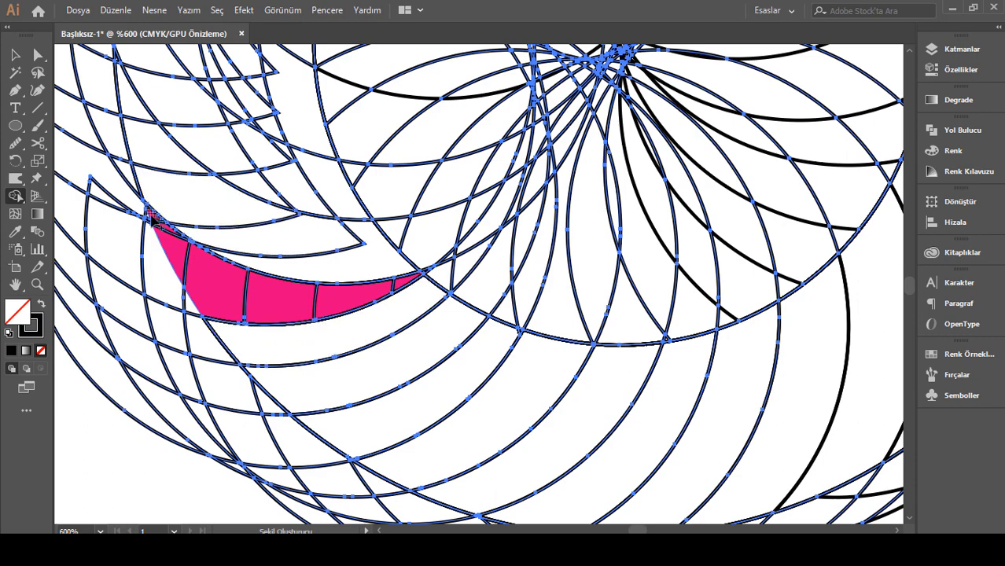
pyautogui.click(397, 288)
pyautogui.moveTo(425, 270); pyautogui.dragTo(418, 274)
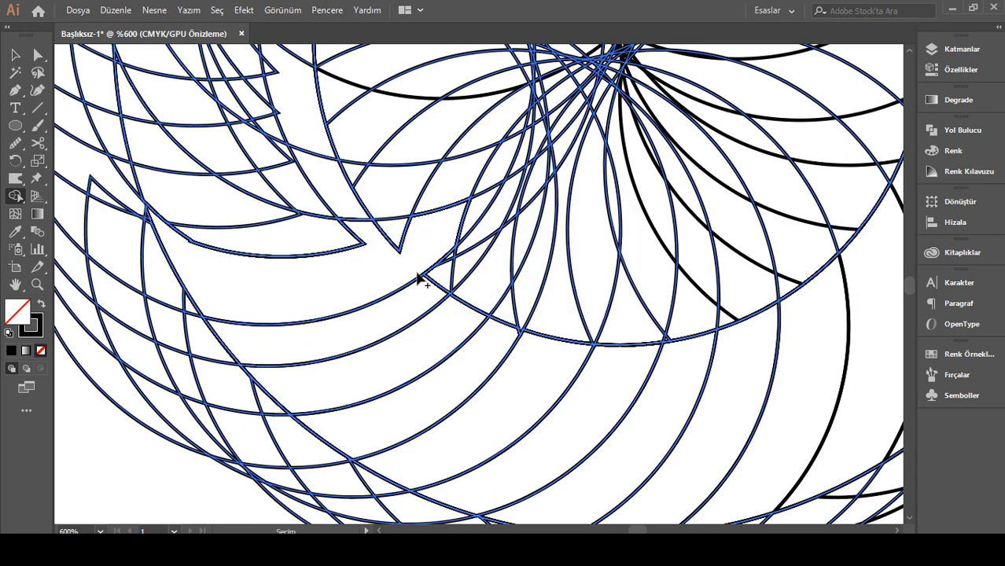
# Clear the selection and delete the outermost stray piece sticking out at the ring's left side.
pyautogui.scroll(5, 471, 303)
pyautogui.scroll(-5, 342, 403)
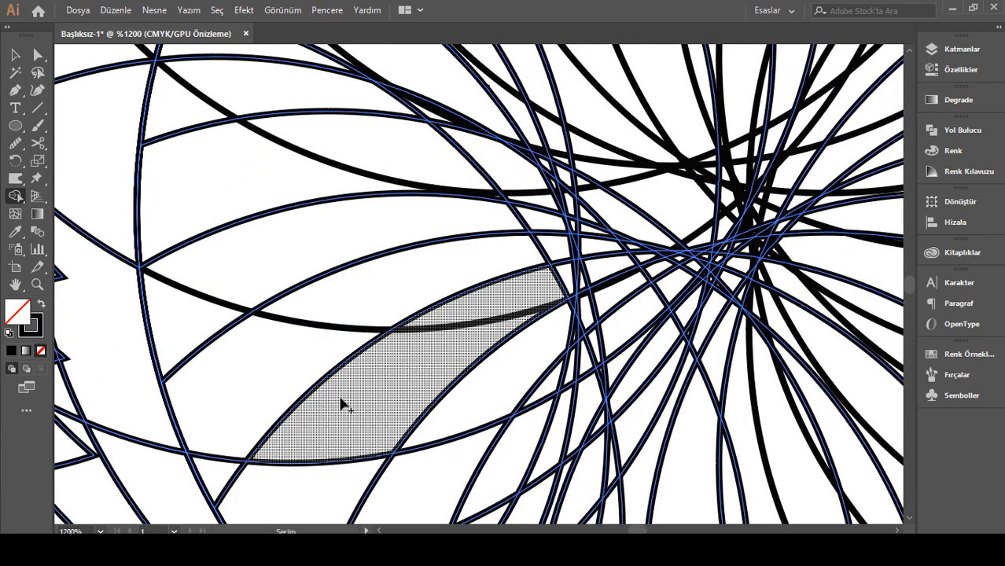
pyautogui.scroll(-3, 342, 403)
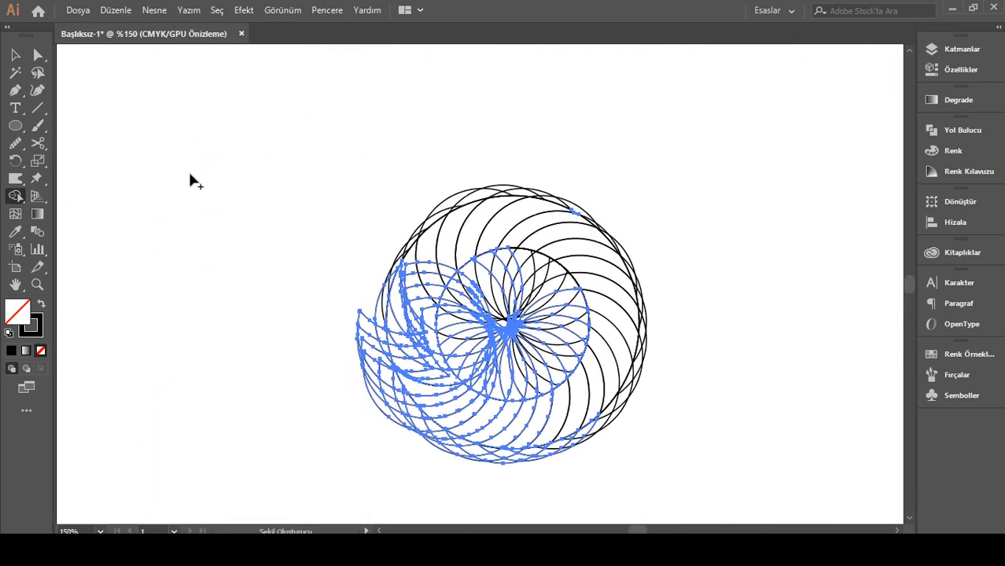
pyautogui.press('a')
pyautogui.click(15, 56)
pyautogui.click(315, 185)
pyautogui.scroll(-1, 779, 337)
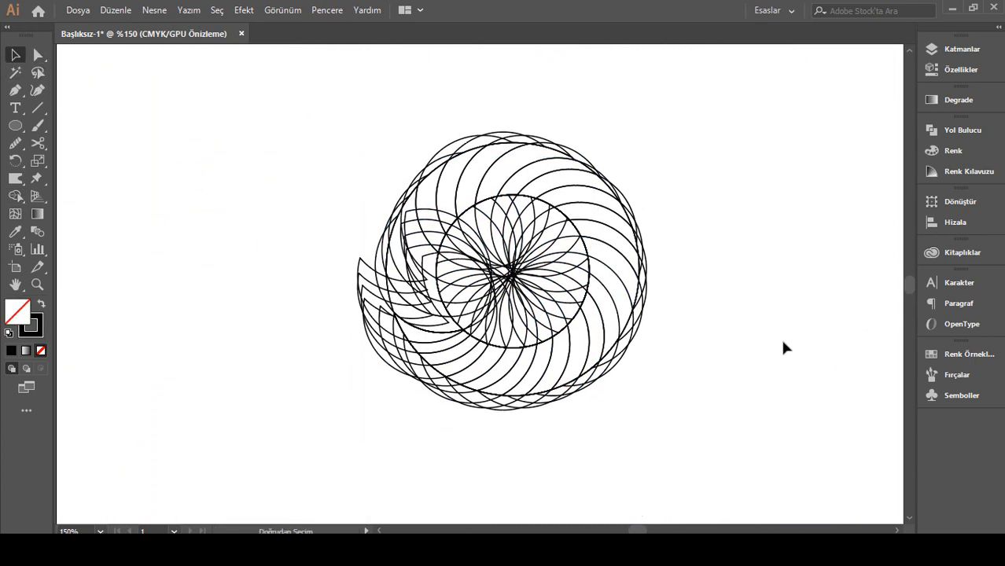
pyautogui.hotkey('ctrl', '+')
pyautogui.click(317, 261)
pyautogui.press('Delete')
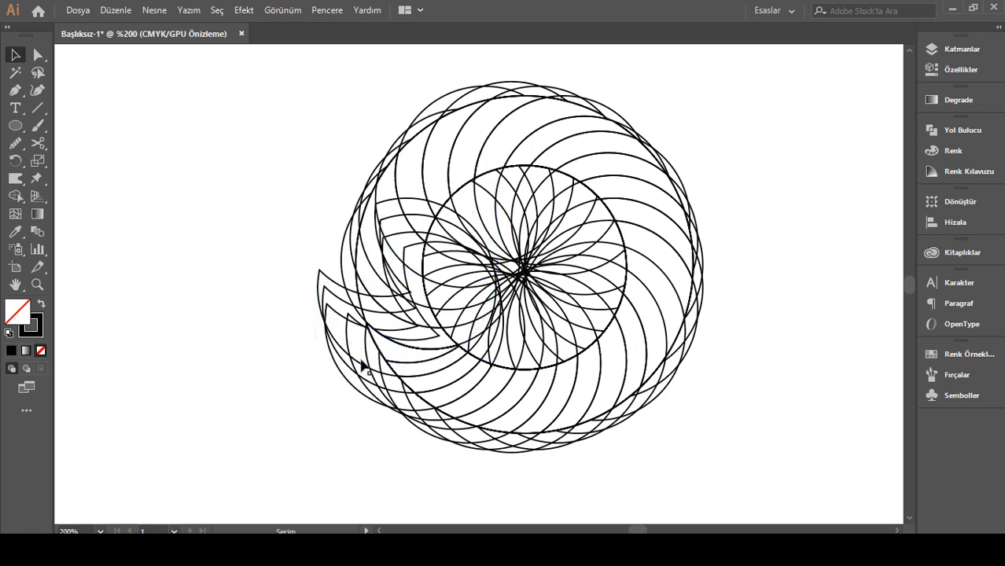
# Delete the other pointed pieces of the copied shapes that protrude beyond the ring's left side.
pyautogui.click(321, 276)
pyautogui.press('Delete')
pyautogui.click(323, 295)
pyautogui.press('Delete')
pyautogui.click(347, 338)
pyautogui.press('Delete')
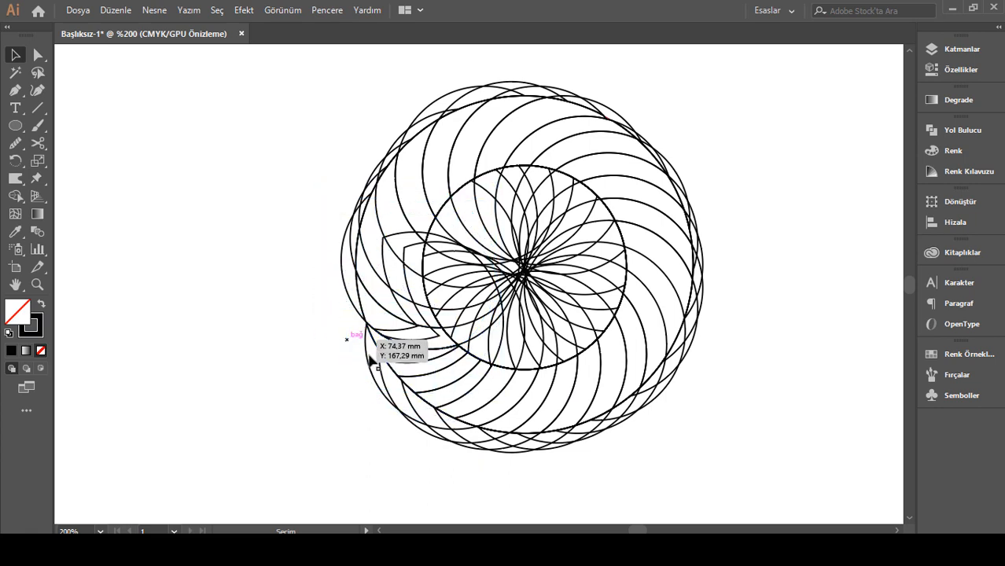
# Delete the leftover arc pieces outside the ring's lower-left edge.
pyautogui.click(369, 355)
pyautogui.press('Delete')
pyautogui.click(382, 377)
pyautogui.press('Delete')
pyautogui.click(406, 403)
pyautogui.press('Delete')
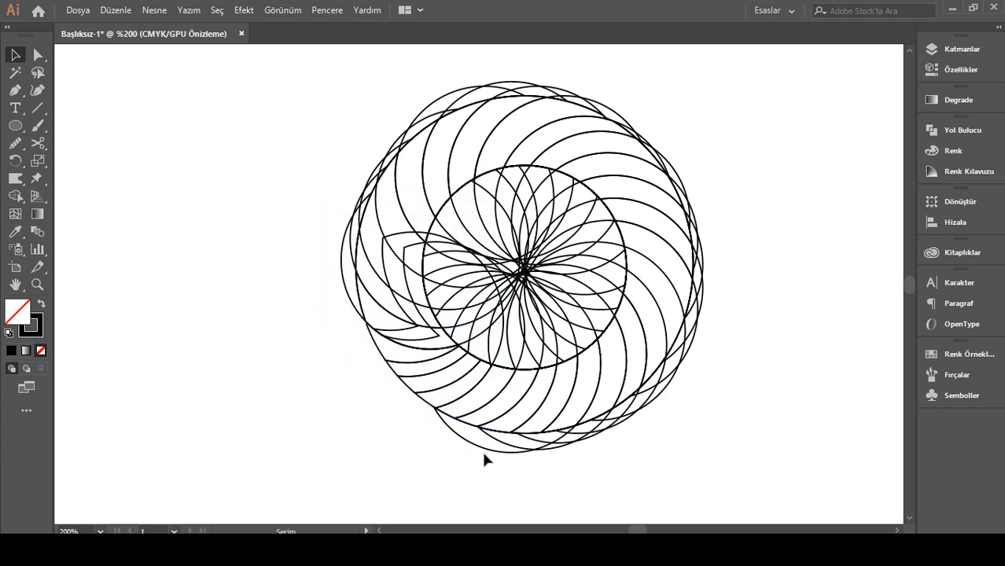
# Delete the leftover arc pieces outside the ring's bottom, lower-right and right edges.
pyautogui.click(552, 450)
pyautogui.press('Delete')
pyautogui.click(591, 433)
pyautogui.press('Delete')
pyautogui.click(637, 411)
pyautogui.press('Delete')
pyautogui.click(688, 351)
pyautogui.press('Delete')
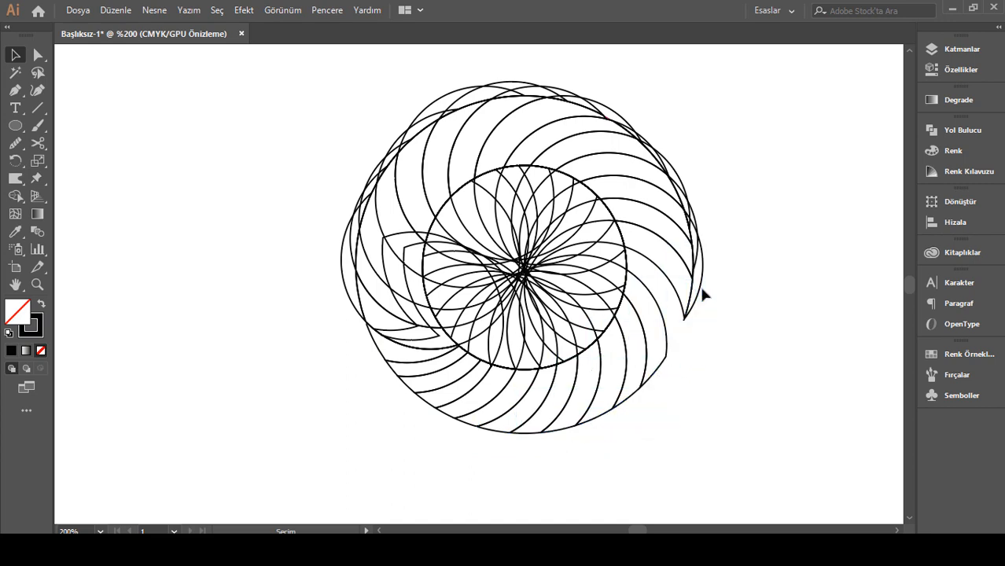
pyautogui.press('Delete')
pyautogui.scroll(1, 721, 296)
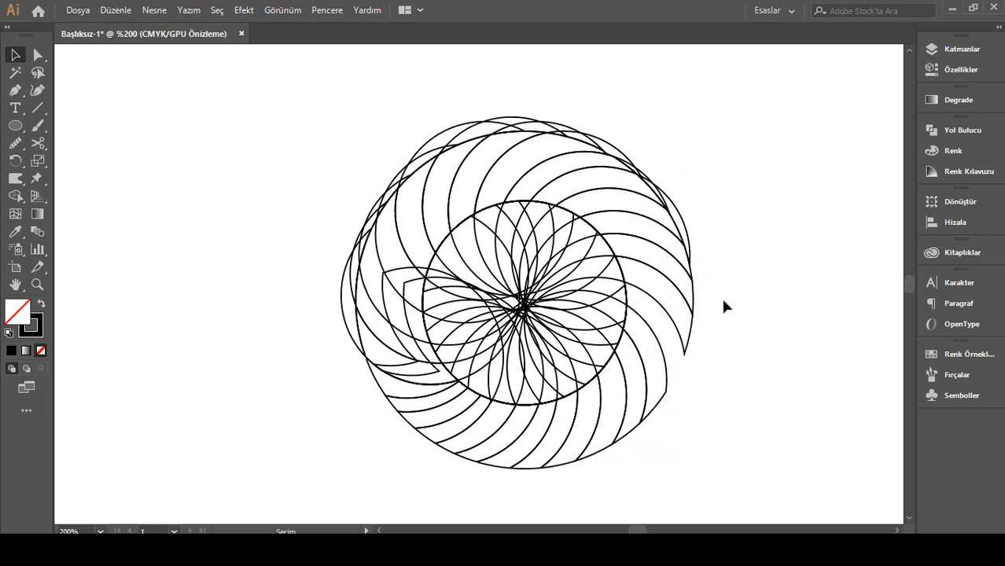
# Delete the petal-shaped pieces inside the ring's hole and the leftover arcs outside its left and upper edges.
pyautogui.click(562, 362)
pyautogui.press('Delete')
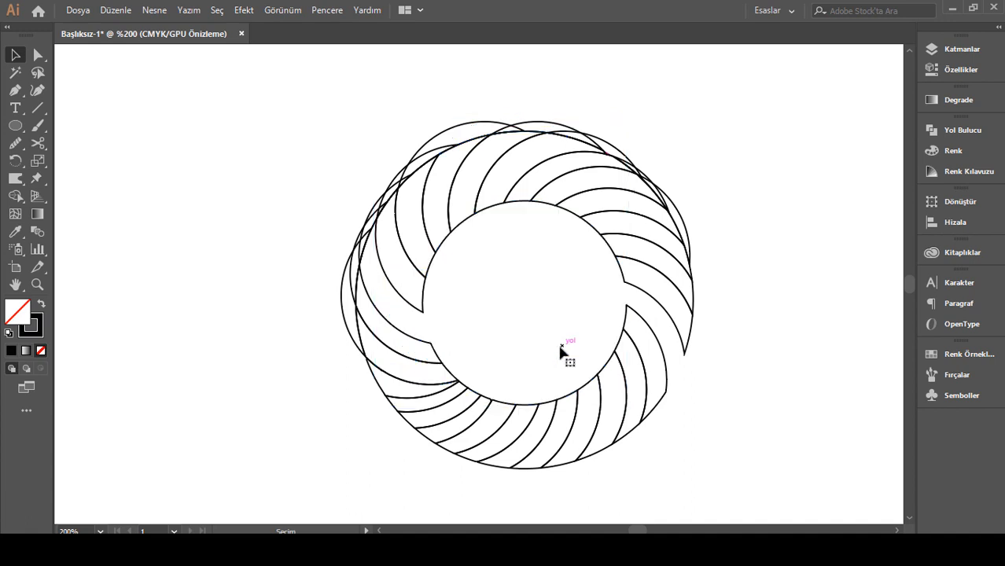
pyautogui.click(344, 308)
pyautogui.press('Delete')
pyautogui.press('Delete')
pyautogui.click(489, 128)
pyautogui.press('Delete')
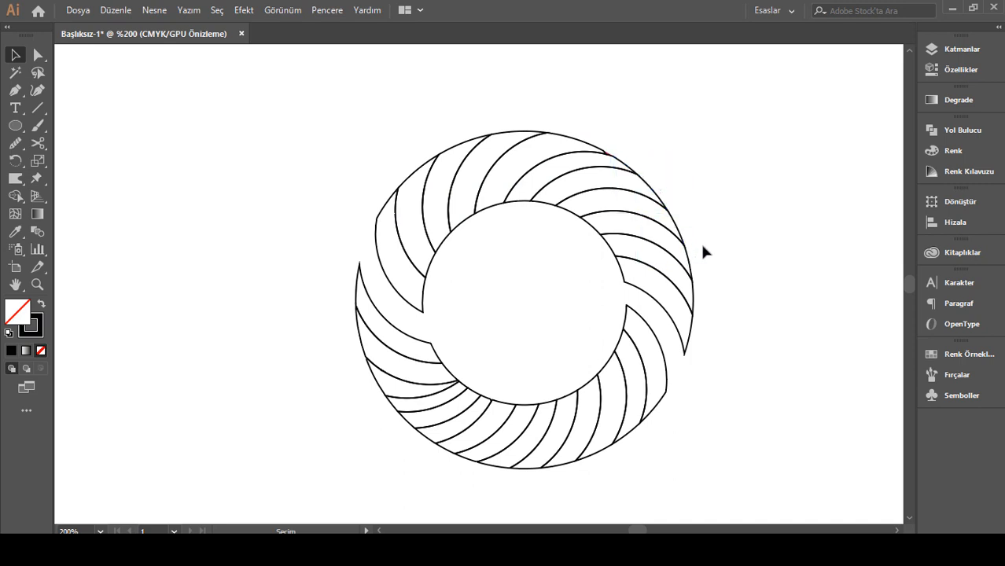
# Select the whole ring, close the open gaps on its left and right sides as curved bands, and deselect.
pyautogui.moveTo(719, 172); pyautogui.dragTo(231, 475)
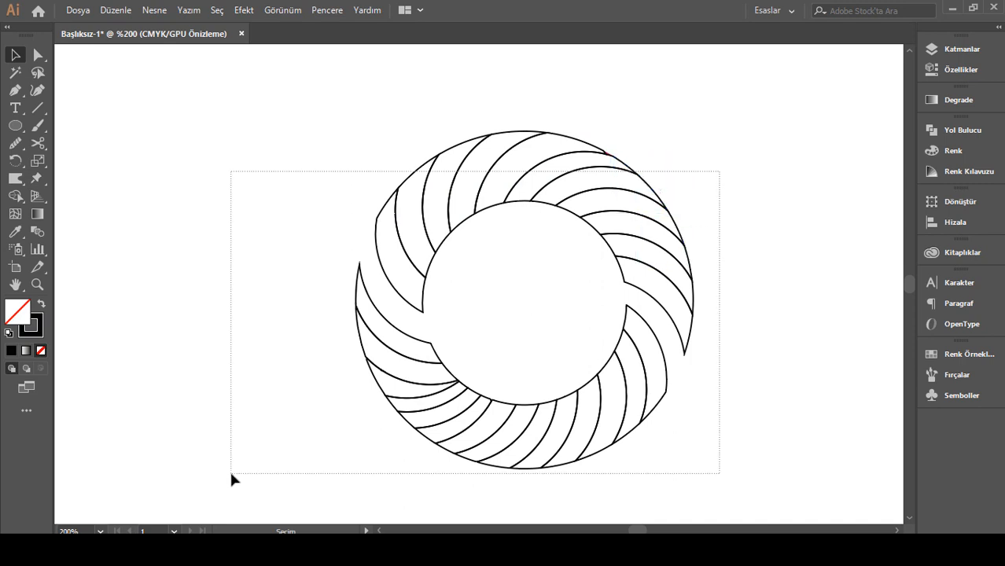
pyautogui.click(401, 285)
pyautogui.press('v')
pyautogui.click(175, 129)
pyautogui.scroll(1, 753, 336)
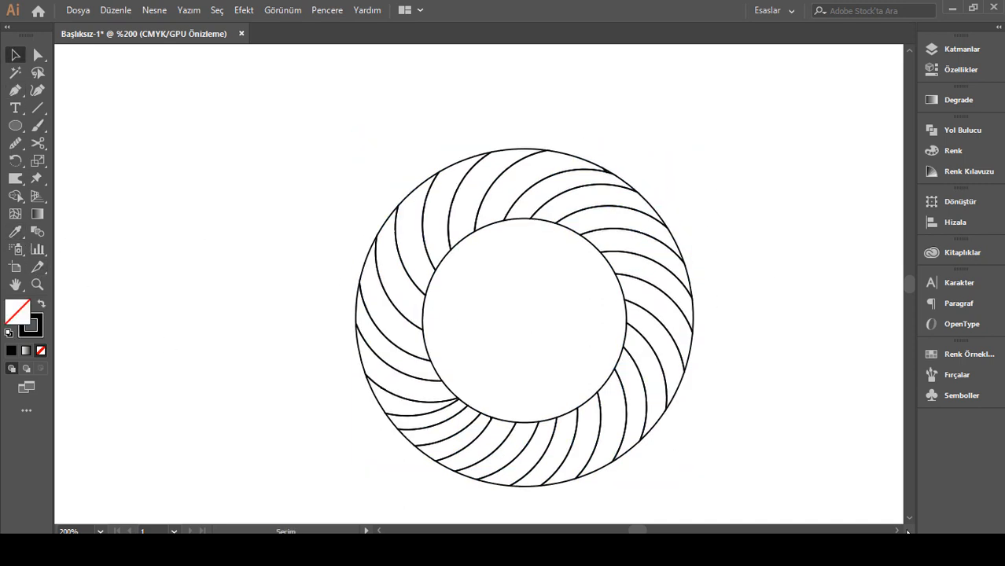
# Fill one curved band on the ring's right side with a white-to-black linear gradient and no stroke.
pyautogui.click(897, 530)
pyautogui.click(898, 531)
pyautogui.click(898, 531)
pyautogui.scroll(-1, 658, 338)
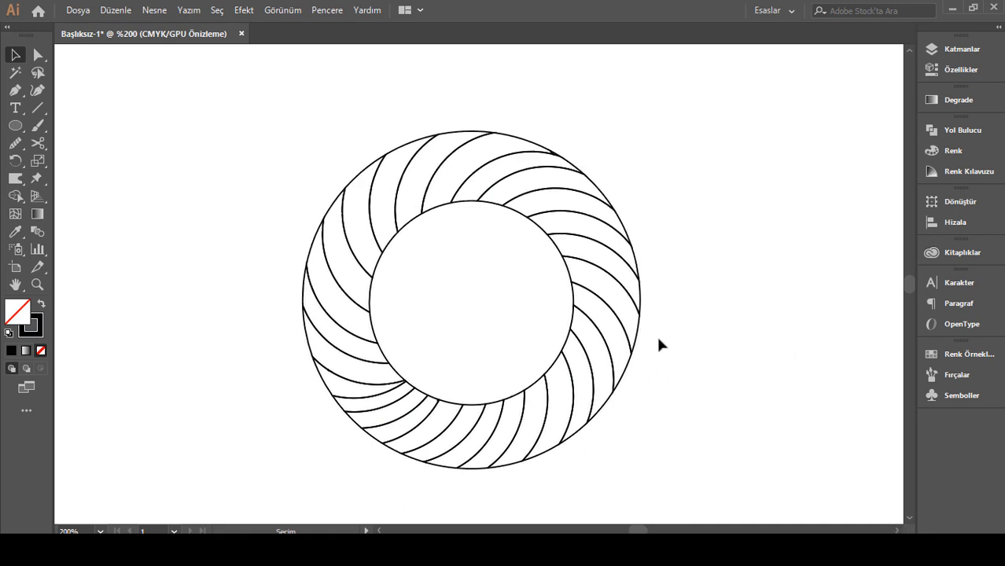
pyautogui.click(609, 278)
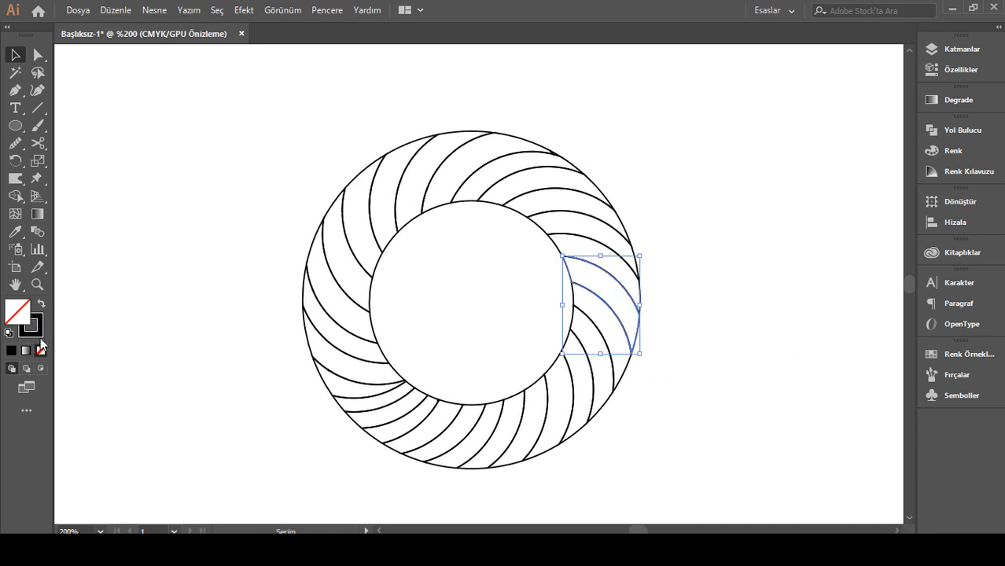
pyautogui.click(17, 312)
pyautogui.click(26, 350)
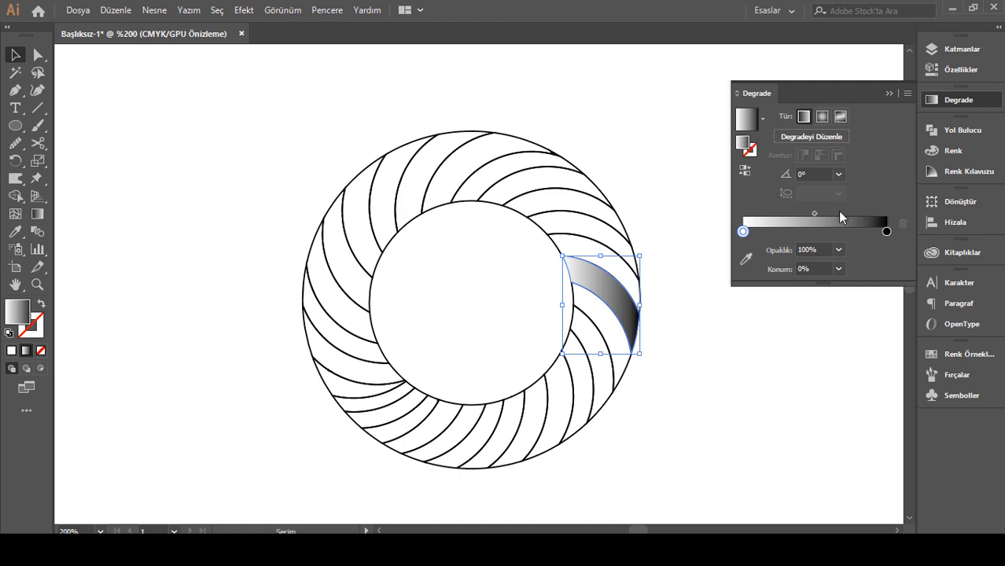
# Recolour the selected band's linear gradient to run from light orange at the start to dark orange at the end.
pyautogui.doubleClick(743, 232)
pyautogui.click(810, 278)
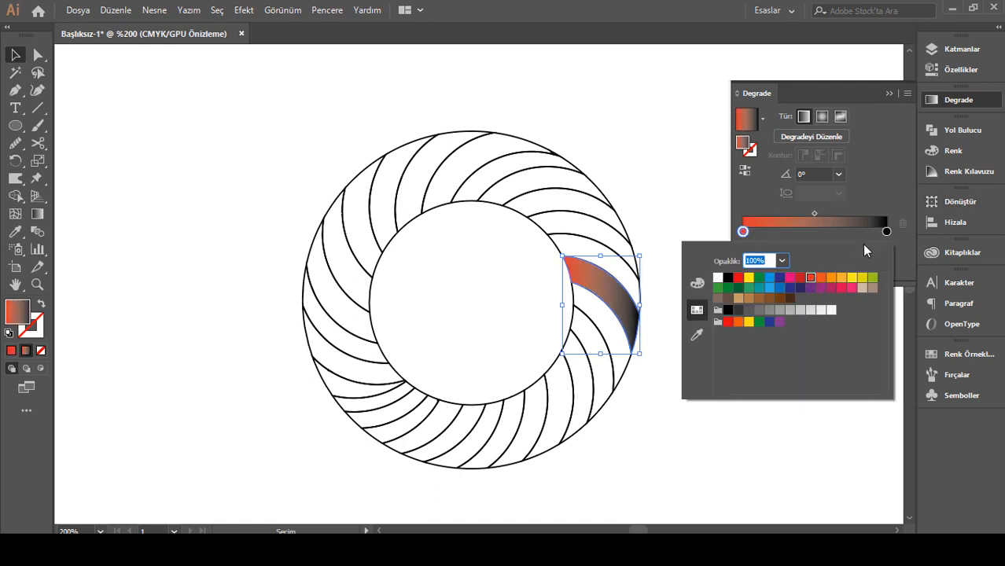
pyautogui.click(831, 278)
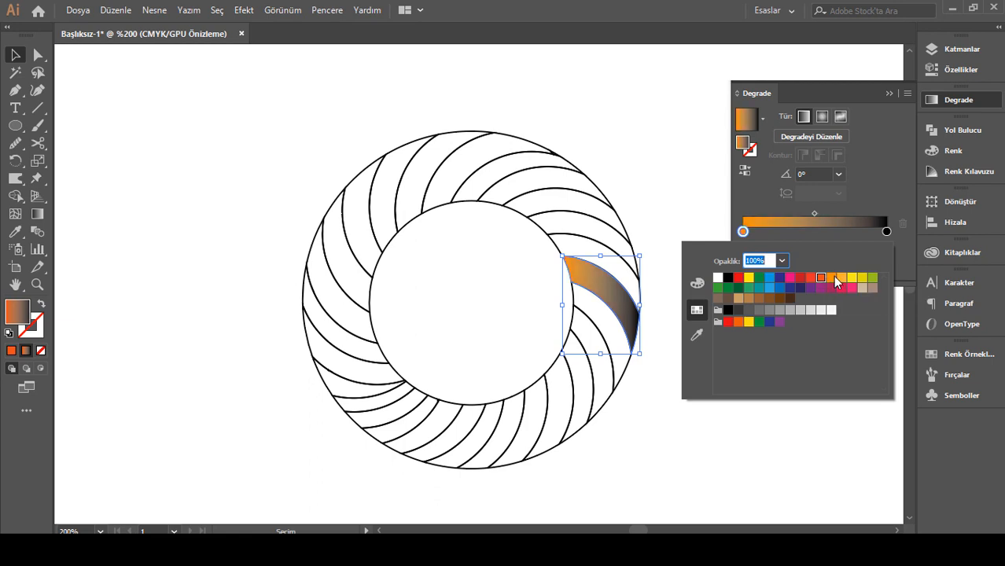
pyautogui.click(886, 231)
pyautogui.doubleClick(886, 231)
pyautogui.click(825, 280)
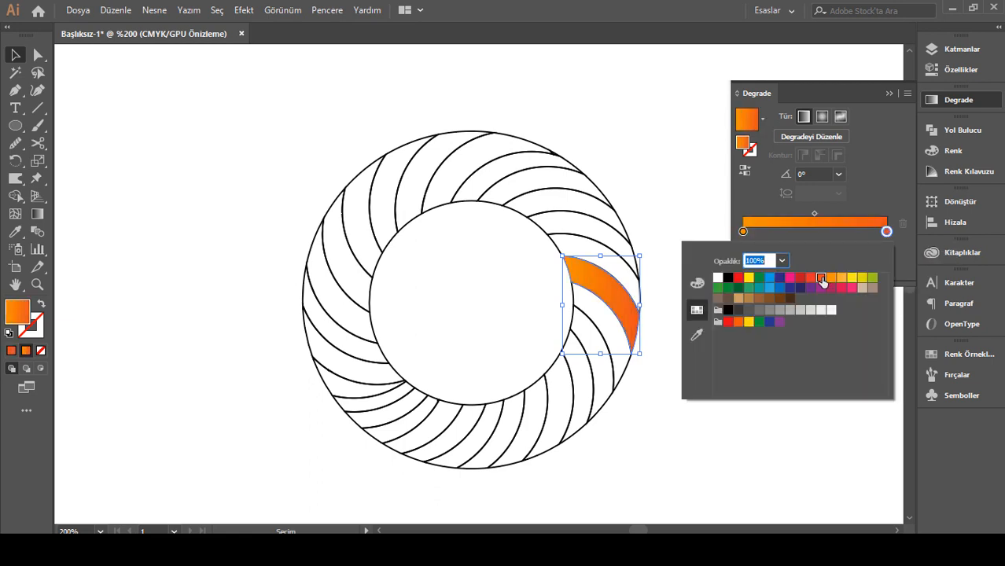
# Fill the band directly above the orange one with the same orange gradient, remove its stroke, and deselect.
pyautogui.click(606, 248)
pyautogui.click(26, 351)
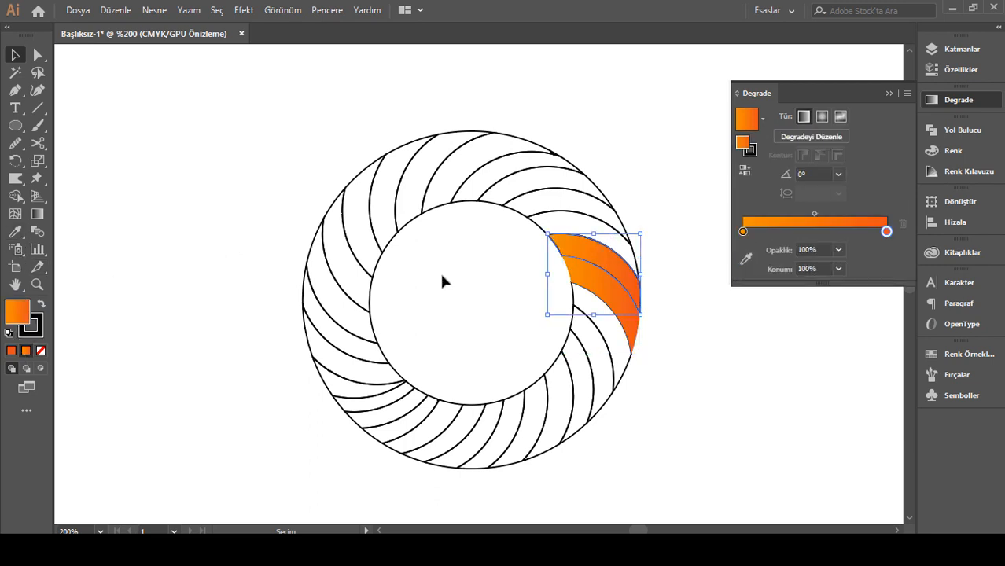
pyautogui.click(40, 351)
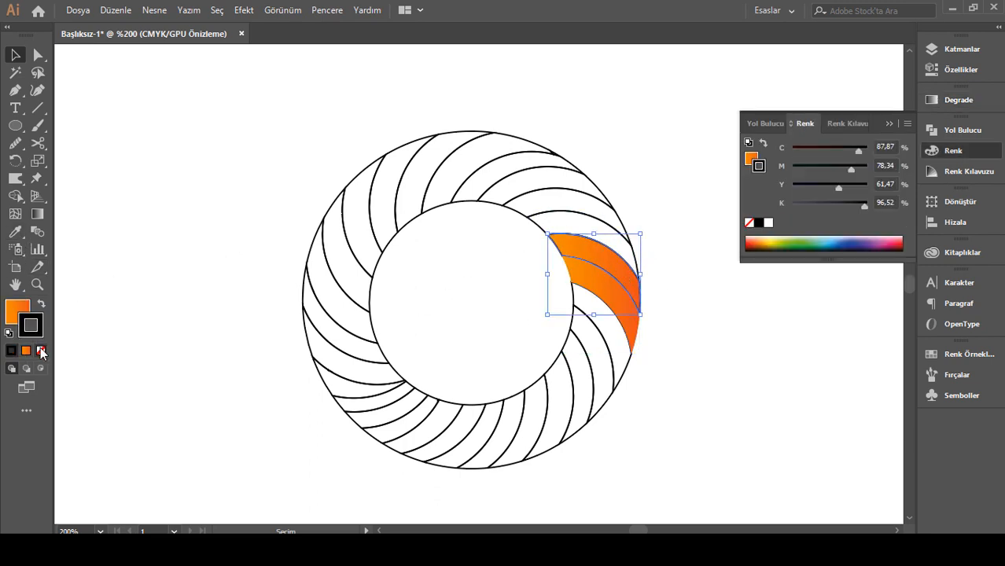
pyautogui.click(684, 383)
pyautogui.click(637, 289)
pyautogui.click(732, 344)
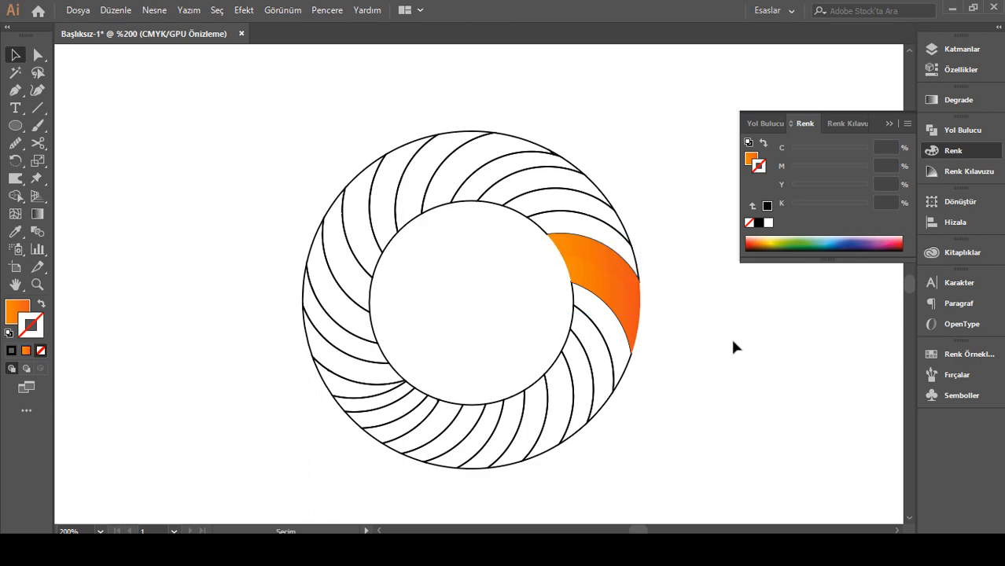
# Try redirecting the upper orange band's gradient so it runs diagonally from the ring's hole towards the outer edge.
pyautogui.hotkey('ctrl', '+')
pyautogui.hotkey('ctrl', '+')
pyautogui.scroll(1, 735, 347)
pyautogui.click(897, 531)
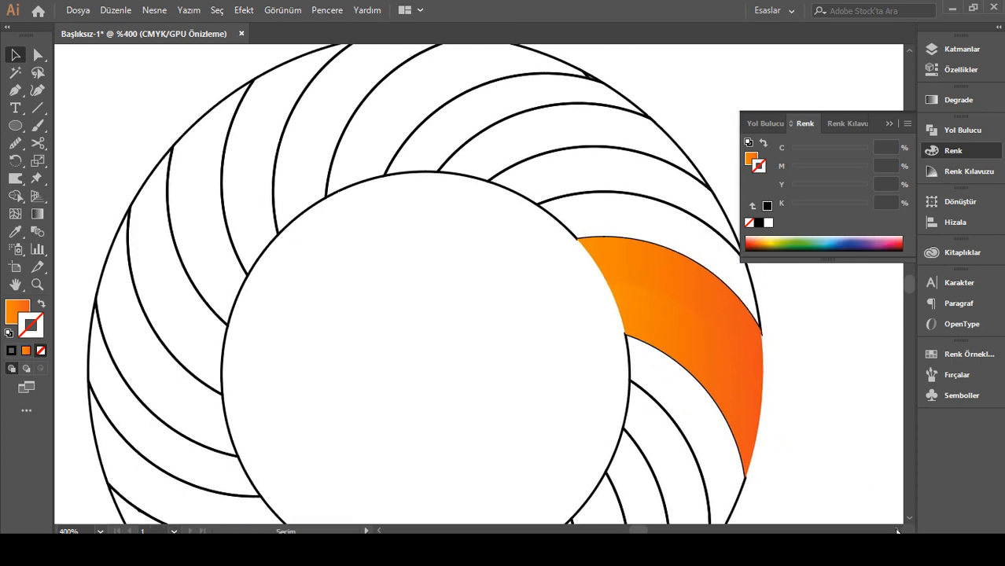
pyautogui.click(461, 299)
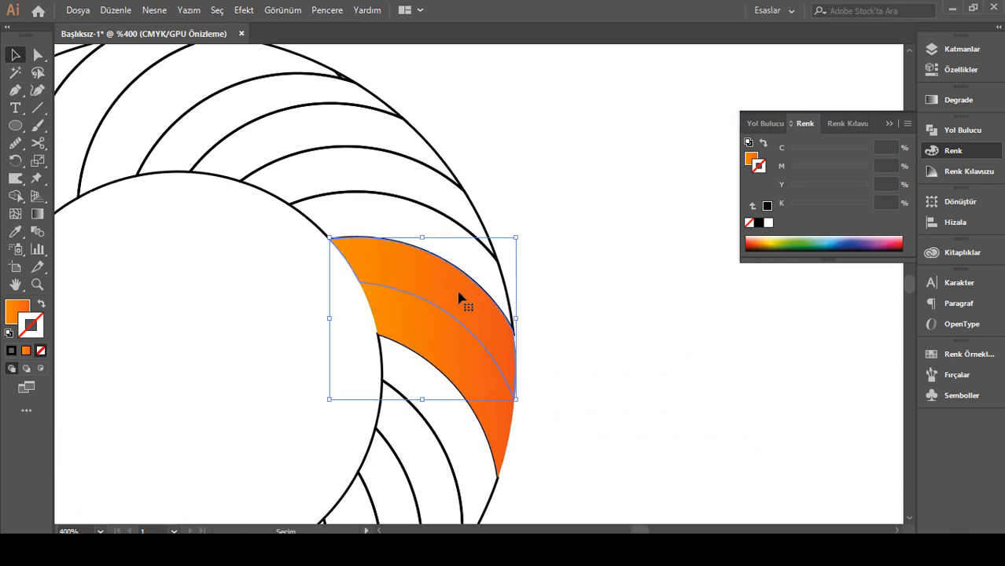
pyautogui.click(37, 213)
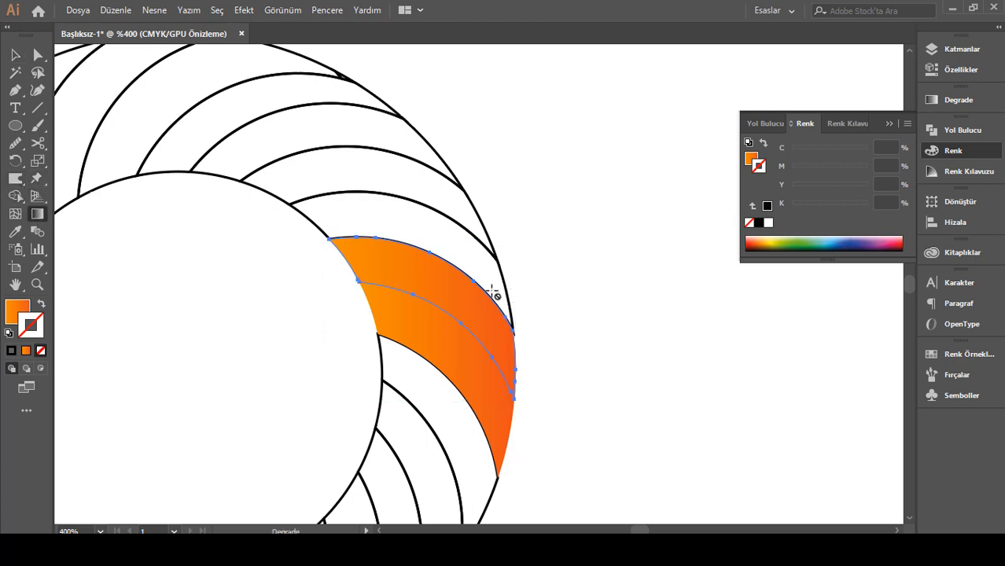
pyautogui.click(24, 310)
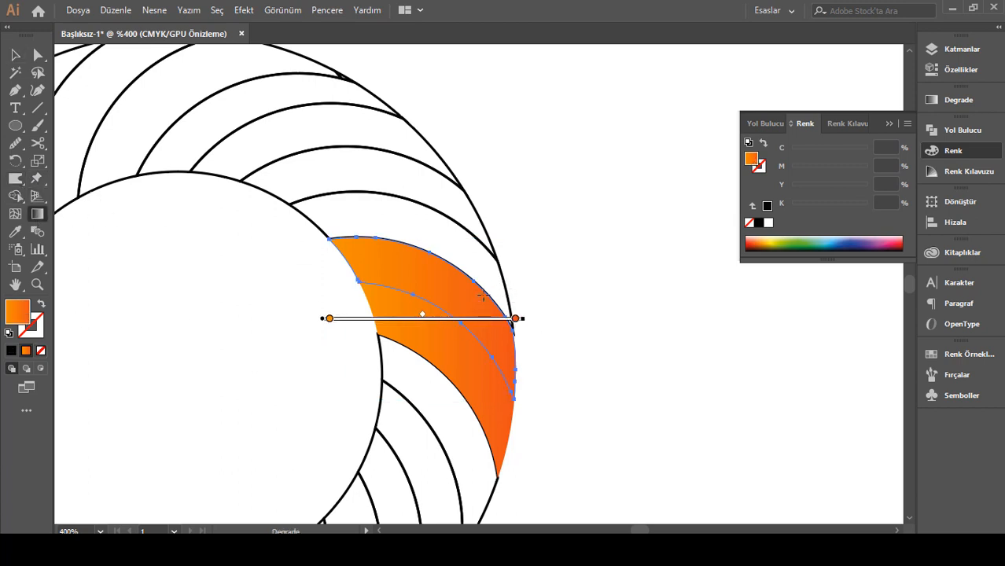
pyautogui.moveTo(483, 294)
pyautogui.mouseDown()
pyautogui.moveTo(460, 344)
pyautogui.moveTo(581, 225)
pyautogui.moveTo(347, 157)
pyautogui.moveTo(282, 113)
pyautogui.mouseUp()
pyautogui.moveTo(527, 291)
pyautogui.mouseDown()
pyautogui.moveTo(415, 260)
pyautogui.moveTo(529, 319)
pyautogui.mouseUp()
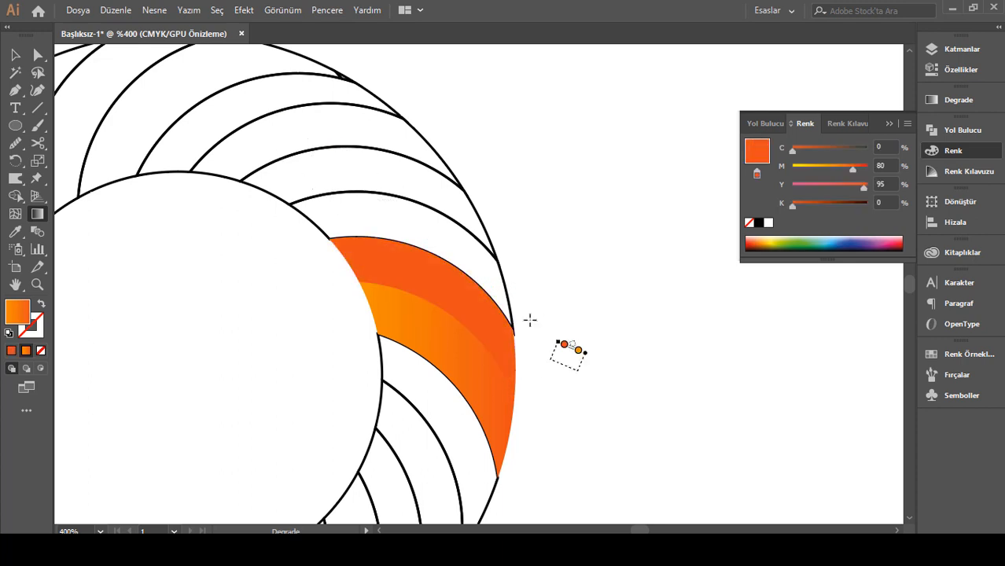
pyautogui.moveTo(580, 353)
pyautogui.mouseDown()
pyautogui.moveTo(489, 263)
pyautogui.moveTo(601, 253)
pyautogui.mouseUp()
pyautogui.moveTo(330, 303)
pyautogui.mouseDown()
pyautogui.moveTo(515, 274)
pyautogui.moveTo(421, 214)
pyautogui.moveTo(403, 231)
pyautogui.moveTo(515, 220)
pyautogui.moveTo(483, 201)
pyautogui.moveTo(478, 215)
pyautogui.mouseUp()
pyautogui.click(17, 55)
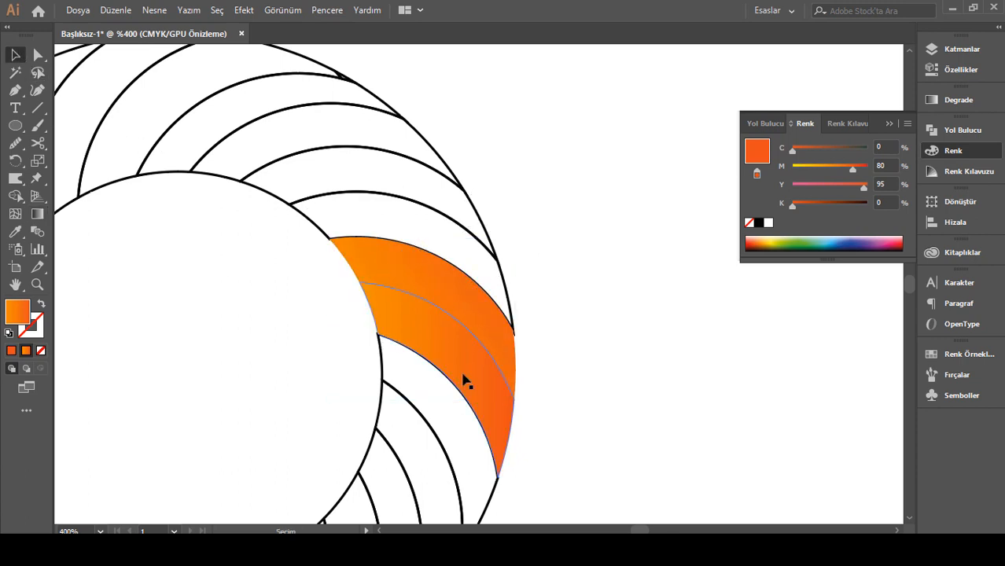
# Redirect the lower orange band's gradient diagonally from inside the ring's hole up to the upper band.
pyautogui.click(489, 391)
pyautogui.click(37, 214)
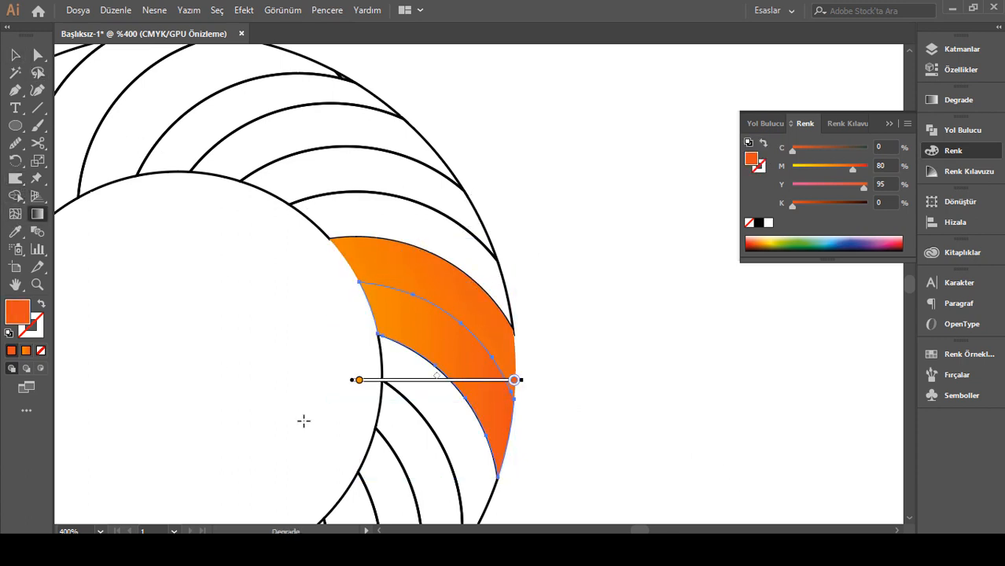
pyautogui.moveTo(305, 418); pyautogui.dragTo(444, 270)
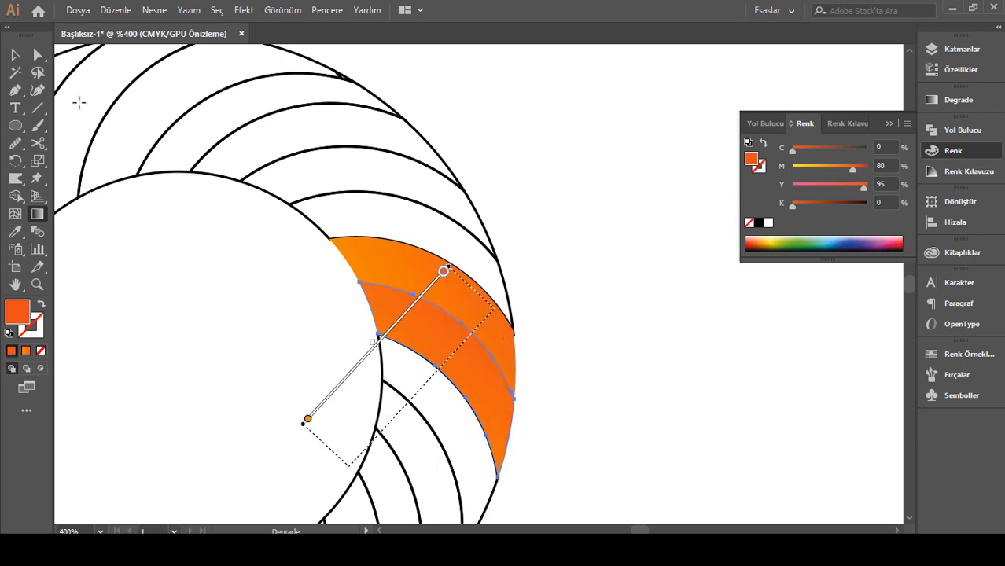
pyautogui.click(18, 57)
# Redirect the upper orange band's gradient diagonally from inside the ring's hole to near its upper outer edge, and deselect.
pyautogui.click(380, 263)
pyautogui.click(16, 232)
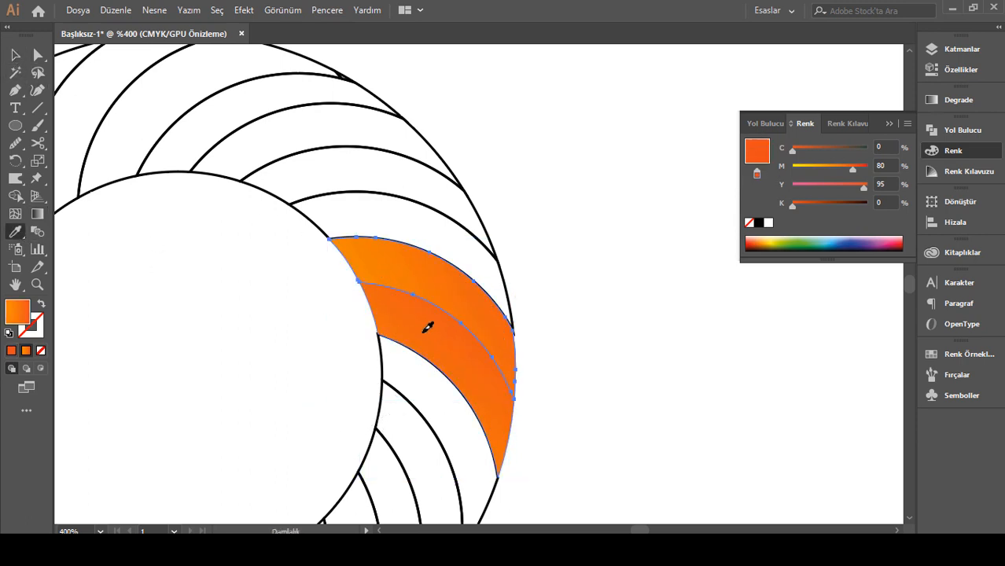
pyautogui.click(37, 213)
pyautogui.moveTo(359, 405); pyautogui.dragTo(403, 247)
pyautogui.moveTo(328, 381); pyautogui.dragTo(472, 262)
pyautogui.click(17, 63)
pyautogui.click(372, 379)
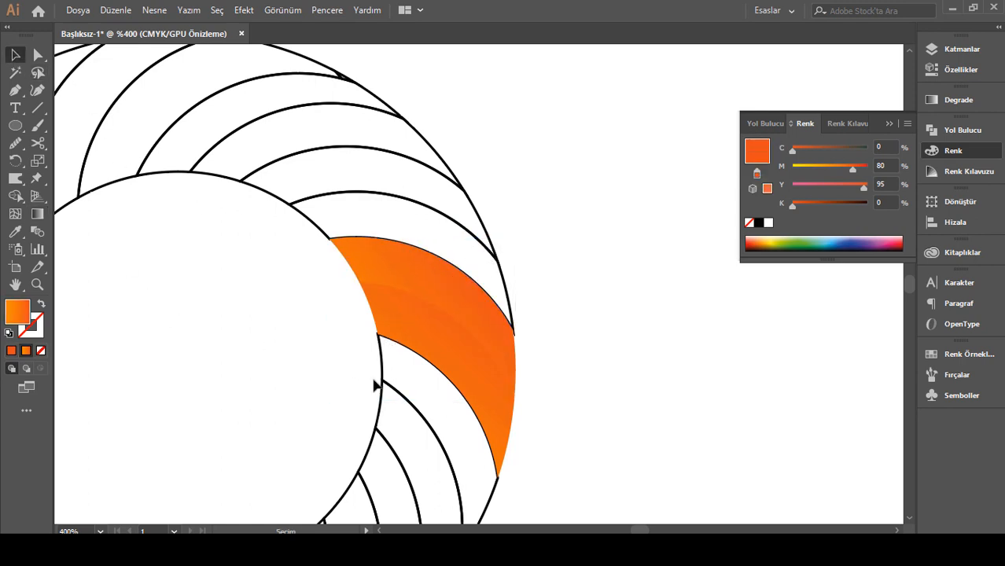
# Copy the orange gradient and no-stroke appearance onto the unfilled band directly above the two orange bands using the Eyedropper, and deselect.
pyautogui.click(412, 408)
pyautogui.click(355, 335)
pyautogui.click(469, 236)
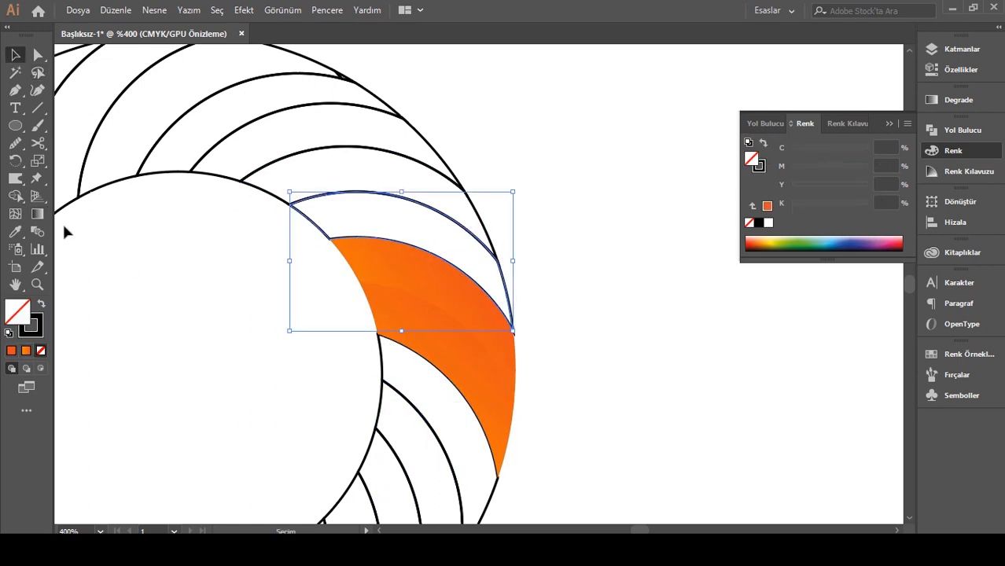
pyautogui.click(15, 231)
pyautogui.click(442, 292)
pyautogui.press('v')
pyautogui.click(299, 303)
# Sample the orange gradient with the Eyedropper onto the fourth band, just above the three orange ones, and deselect.
pyautogui.scroll(4, 421, 385)
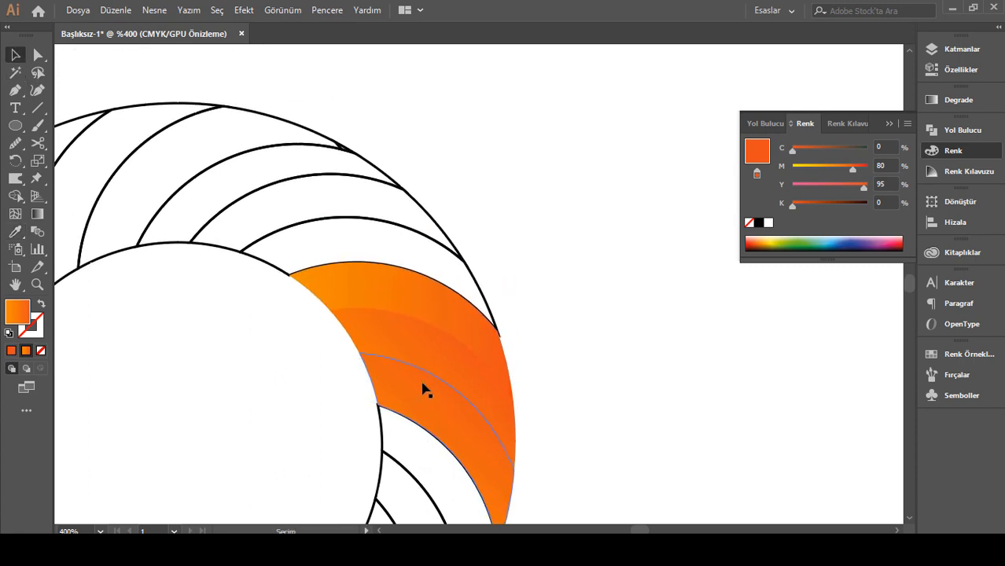
pyautogui.scroll(-9, 585, 357)
pyautogui.scroll(8, 611, 333)
pyautogui.click(394, 213)
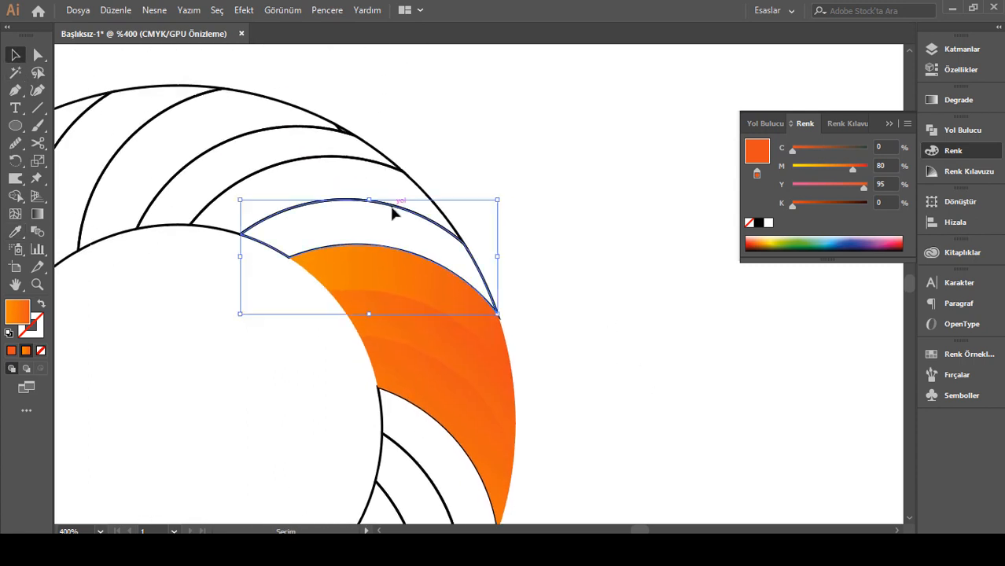
pyautogui.click(14, 231)
pyautogui.click(491, 278)
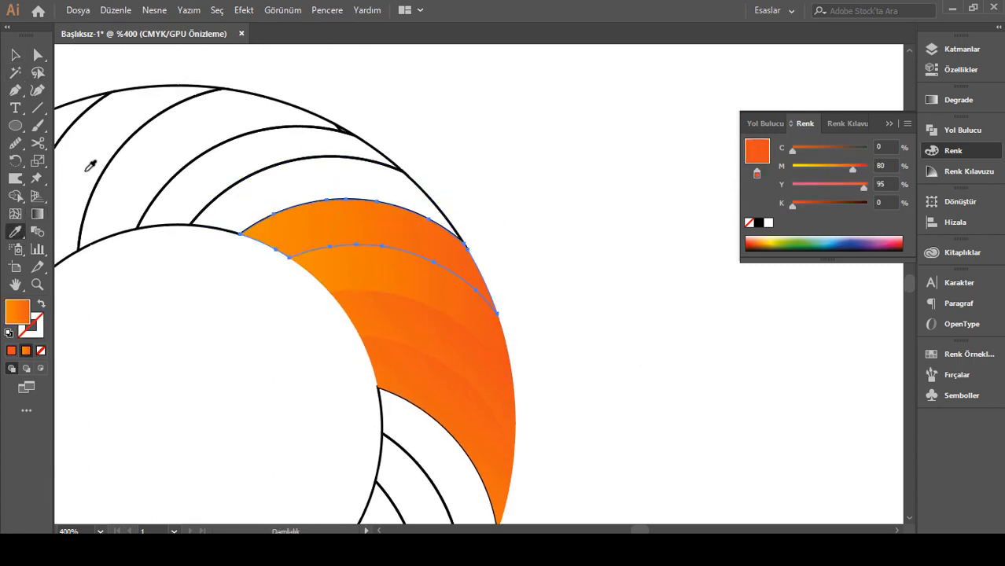
pyautogui.press('v')
pyautogui.click(183, 341)
# Fill the fifth band, just above the four orange ones, with the orange gradient and remove its stroke.
pyautogui.scroll(1, 182, 341)
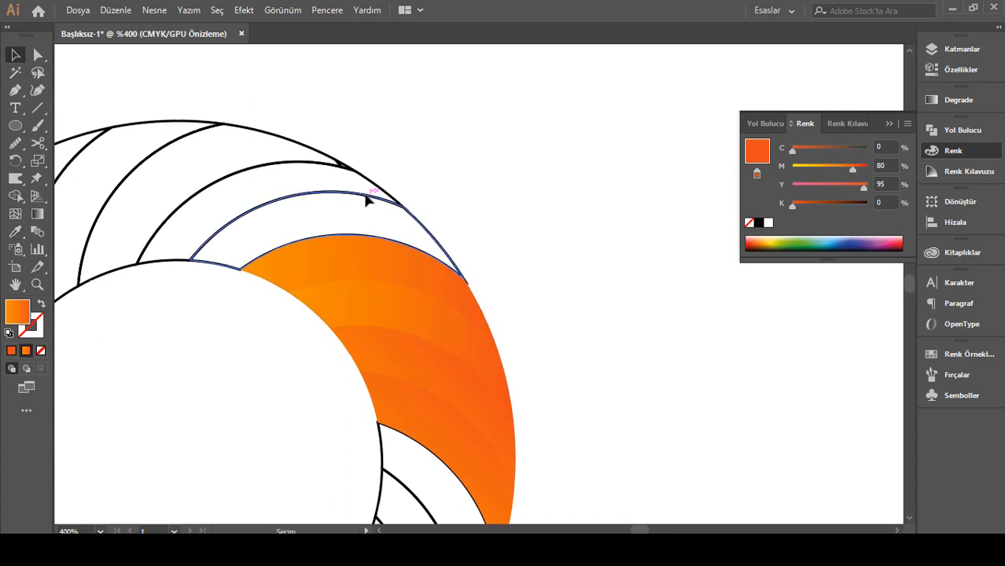
pyautogui.click(365, 202)
pyautogui.click(25, 351)
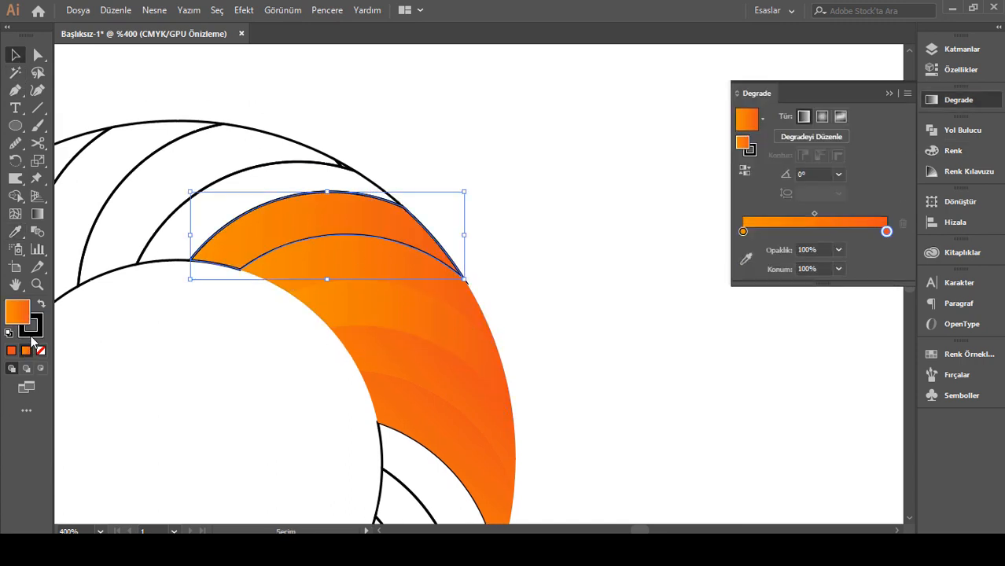
pyautogui.click(34, 334)
pyautogui.click(40, 350)
pyautogui.click(15, 313)
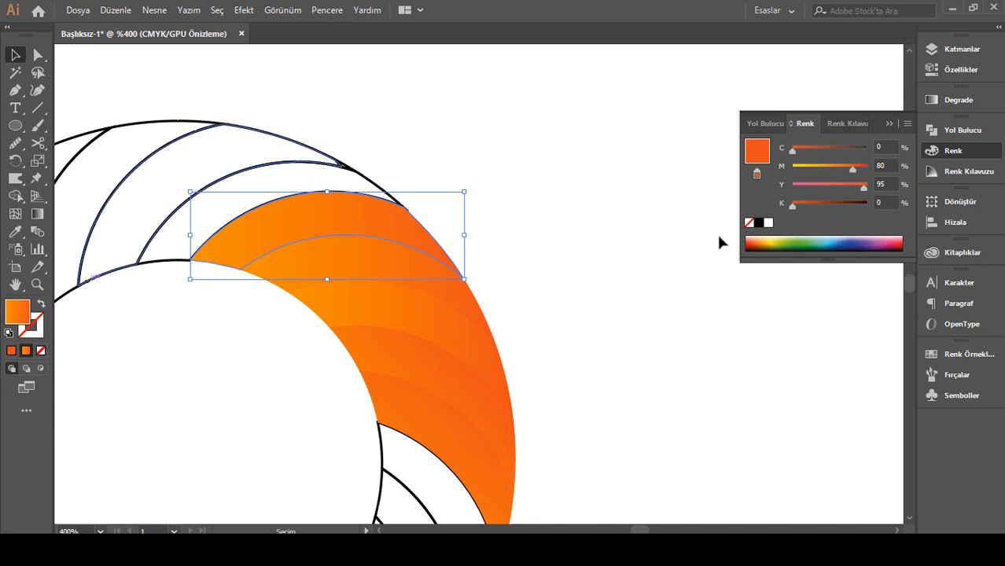
# Try recolouring the fifth band's gradient to run from dark orange to orange-red.
pyautogui.click(960, 103)
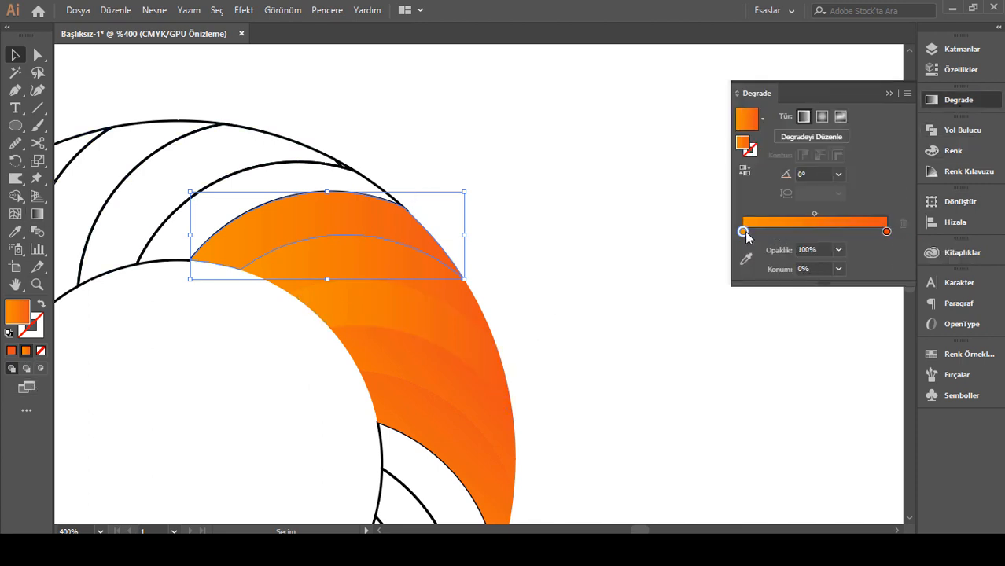
pyautogui.doubleClick(742, 231)
pyautogui.click(827, 282)
pyautogui.click(887, 234)
pyautogui.doubleClick(886, 234)
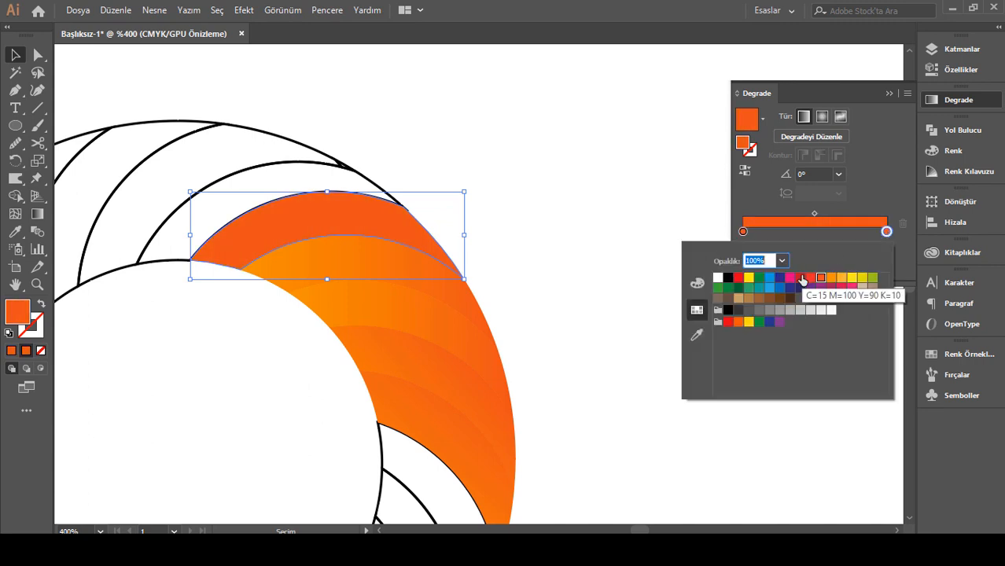
pyautogui.click(810, 277)
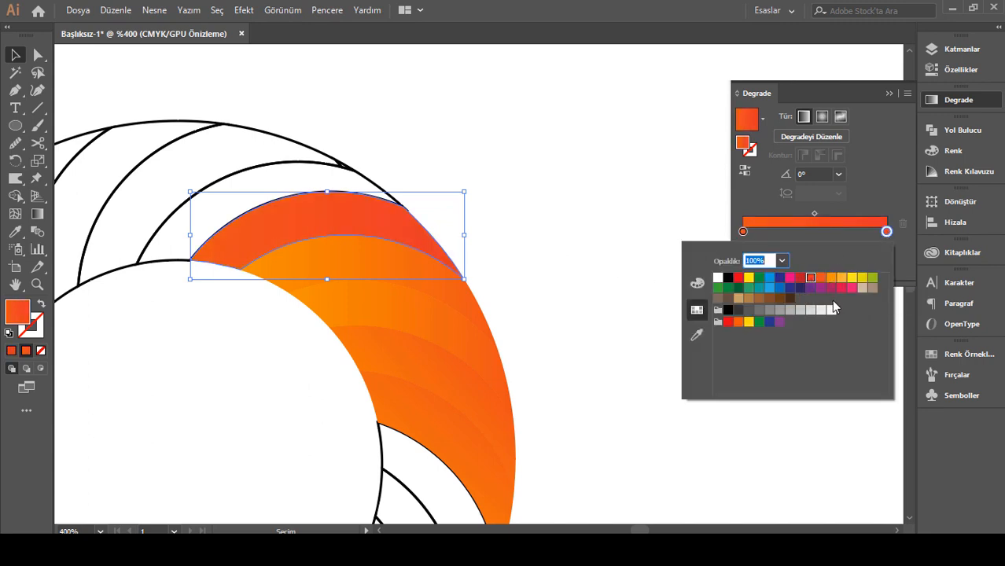
# Try shifting the fifth band's gradient midpoint towards the orange-red end and angling the gradient at 65.8° across the band.
pyautogui.click(815, 213)
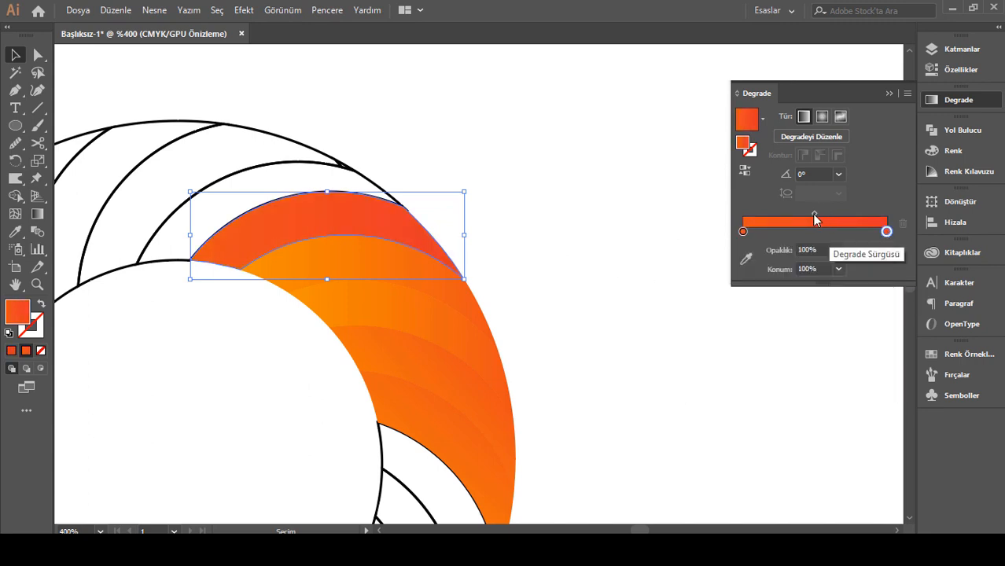
pyautogui.moveTo(813, 215); pyautogui.dragTo(838, 218)
pyautogui.doubleClick(743, 232)
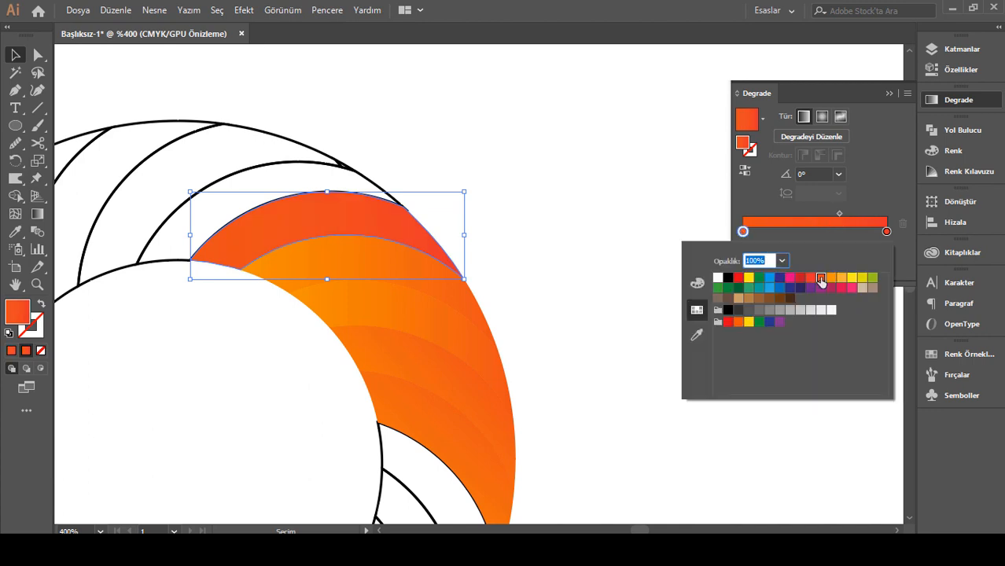
pyautogui.click(885, 232)
pyautogui.doubleClick(885, 232)
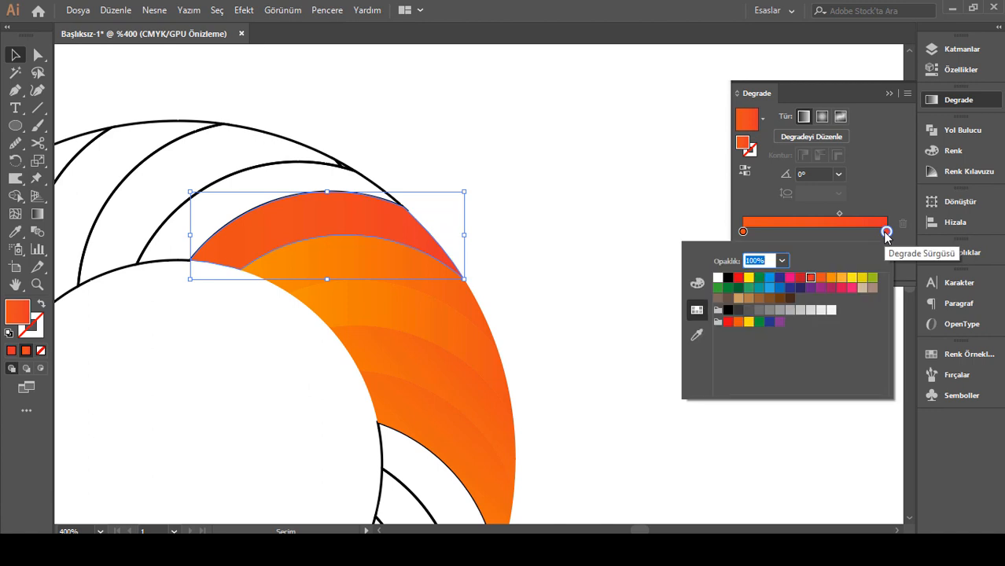
pyautogui.click(36, 215)
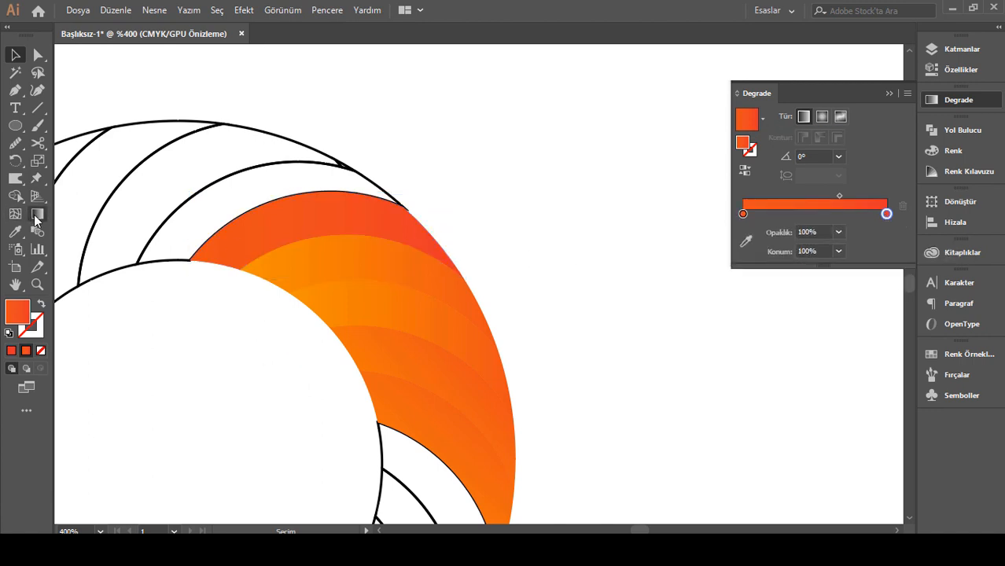
pyautogui.moveTo(236, 338); pyautogui.dragTo(357, 66)
pyautogui.moveTo(312, 155); pyautogui.dragTo(380, 125)
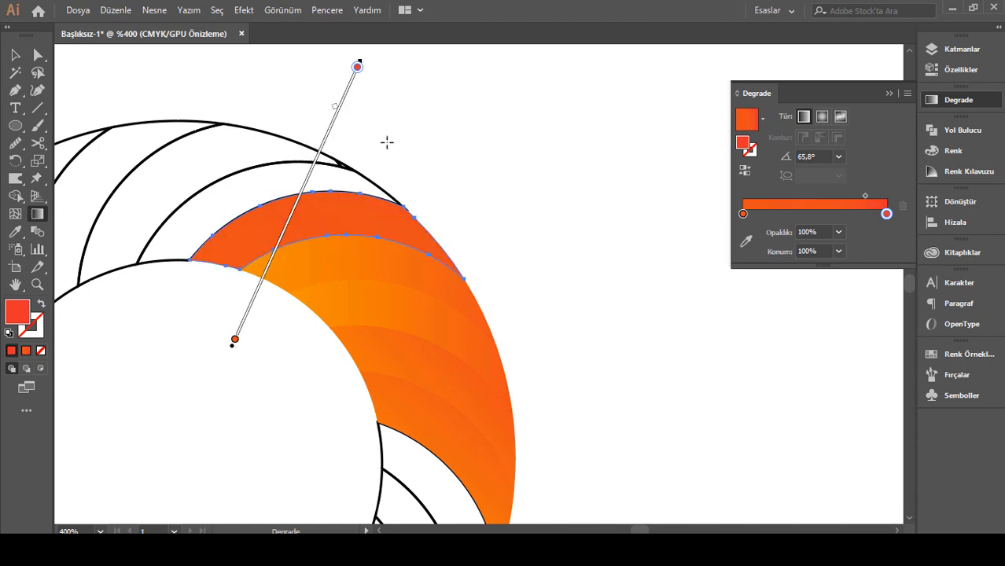
# Undo the angle, midpoint and colour changes made to the fifth band's gradient.
pyautogui.hotkey('ctrl', 'z')
pyautogui.hotkey('ctrl', 'z')
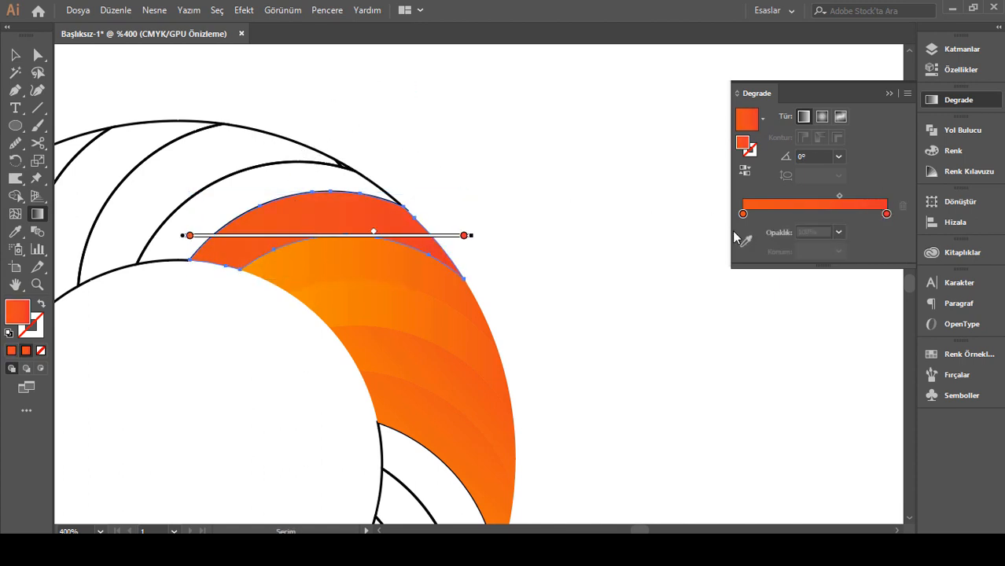
pyautogui.press('v')
pyautogui.hotkey('ctrl', 'z')
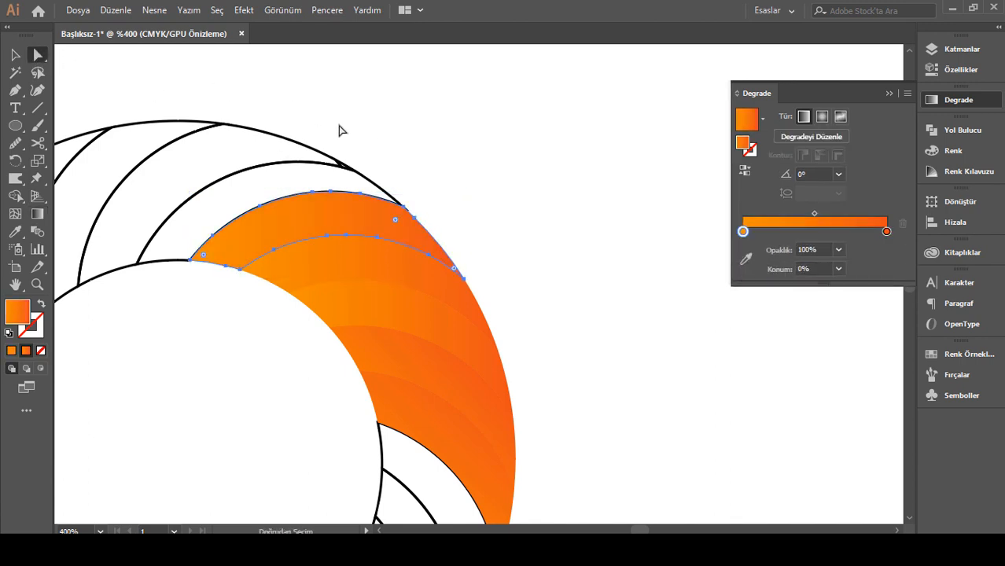
# Set the end colour of the fifth band's gradient to orange-red.
pyautogui.doubleClick(886, 231)
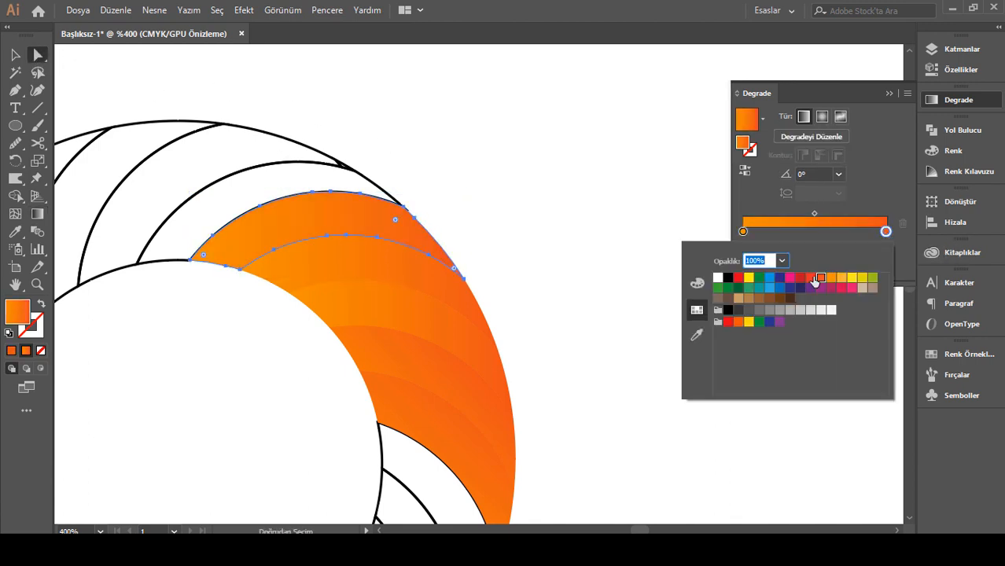
pyautogui.click(811, 278)
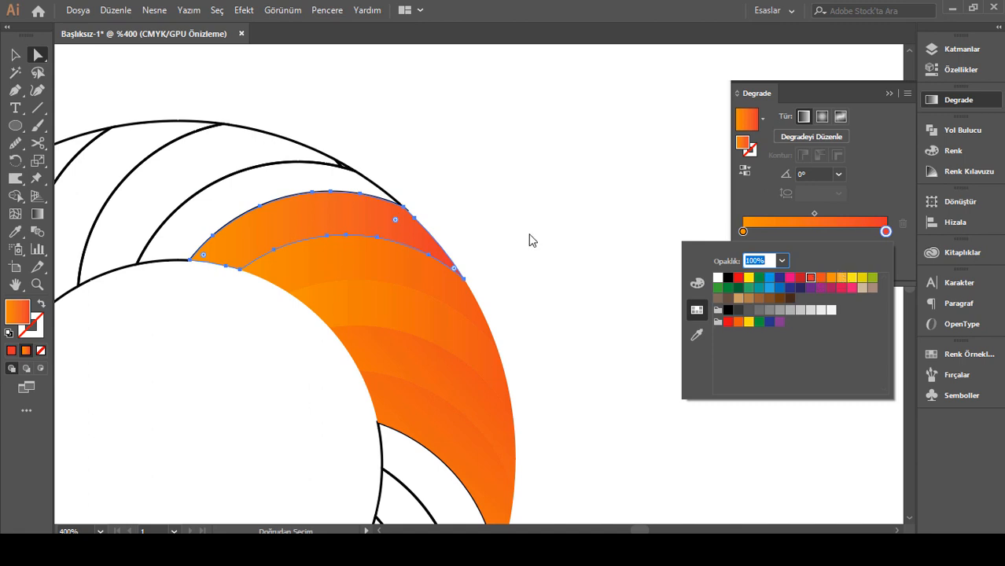
# Try to angle the gradient steeply across the fourth band and undo the attempt.
pyautogui.click(36, 219)
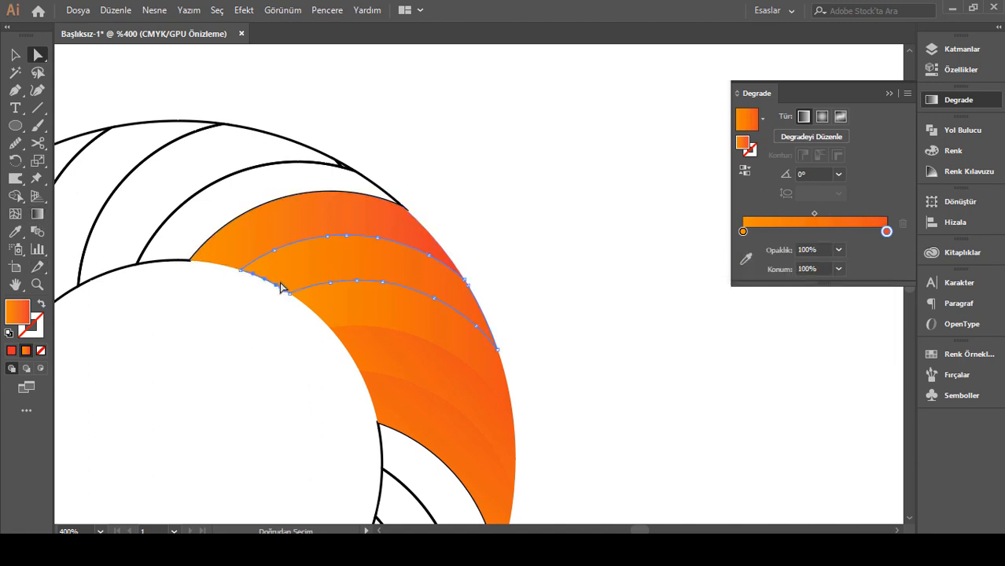
pyautogui.moveTo(267, 386); pyautogui.dragTo(316, 166)
pyautogui.hotkey('ctrl', 'z')
pyautogui.hotkey('ctrl', 'z')
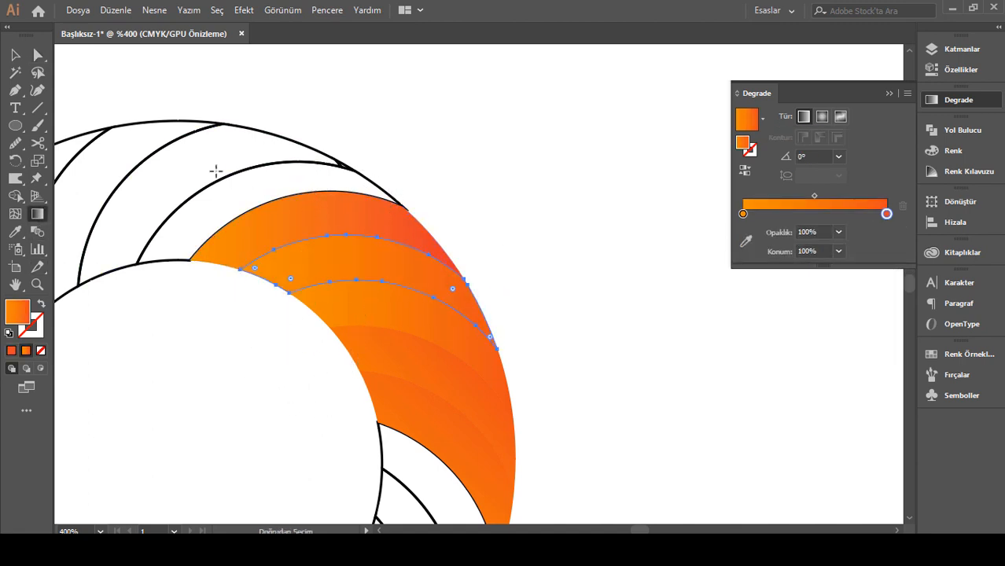
# Reselect the fifth band and set its gradient's end colour to orange-red again.
pyautogui.click(38, 56)
pyautogui.click(308, 212)
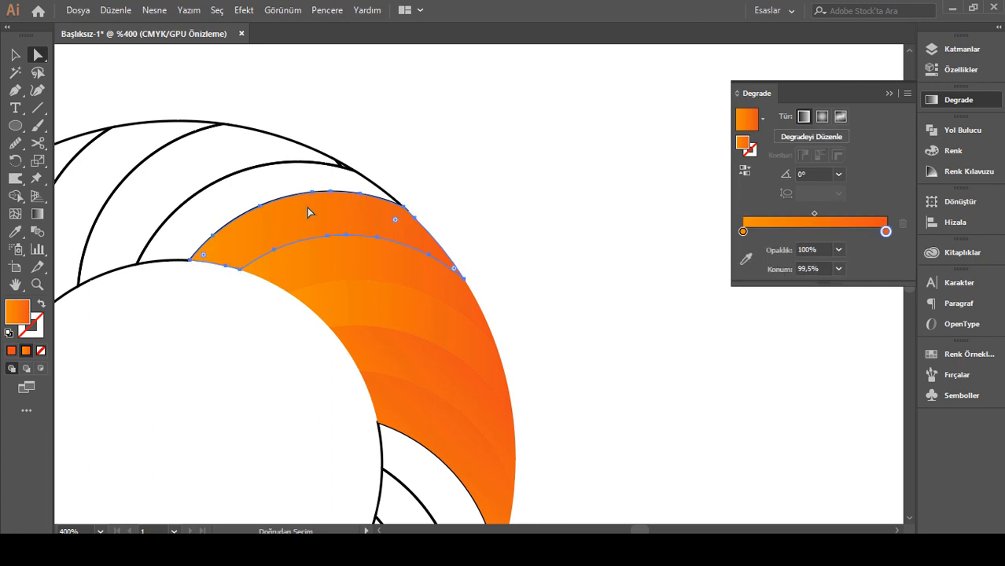
pyautogui.doubleClick(885, 232)
pyautogui.click(810, 277)
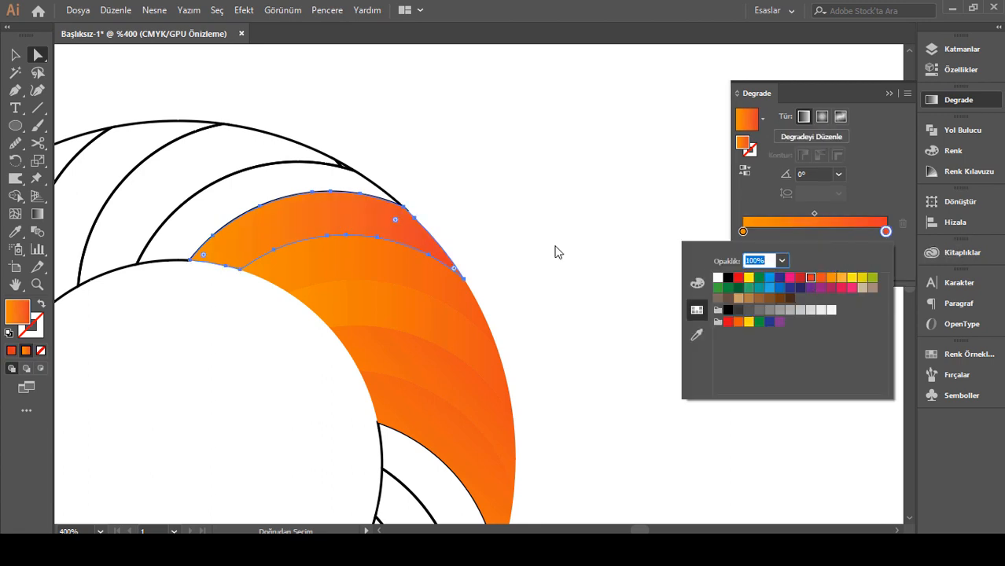
# Redraw the fifth band's gradient upward across the band at an angle of 80.3° and deselect it.
pyautogui.click(33, 215)
pyautogui.moveTo(268, 367); pyautogui.dragTo(333, 208)
pyautogui.click(334, 209)
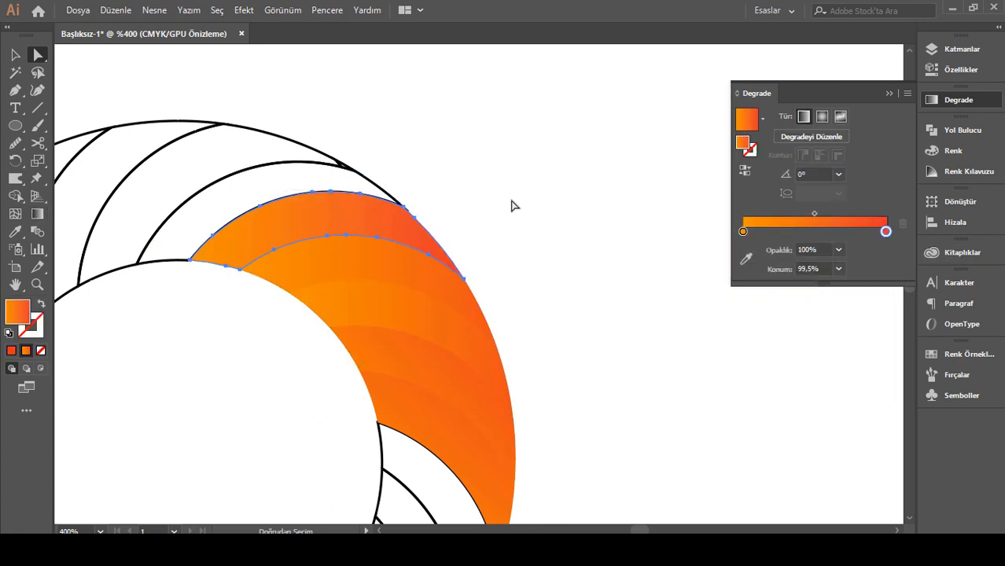
pyautogui.click(511, 200)
pyautogui.click(338, 207)
pyautogui.press('g')
pyautogui.moveTo(275, 357)
pyautogui.mouseDown()
pyautogui.moveTo(341, 222)
pyautogui.moveTo(320, 153)
pyautogui.moveTo(293, 127)
pyautogui.moveTo(319, 93)
pyautogui.mouseUp()
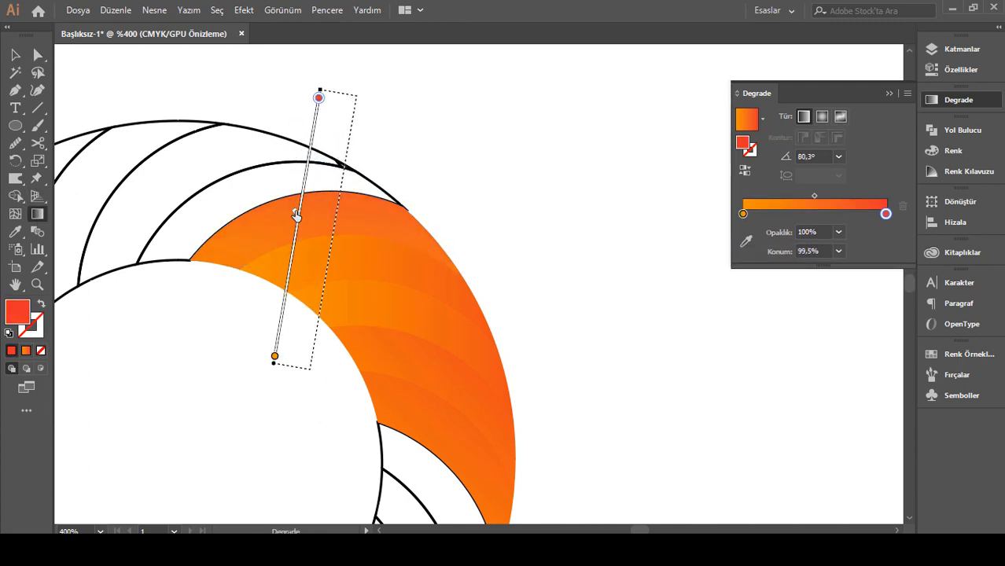
pyautogui.click(16, 55)
pyautogui.click(194, 380)
# Sample the fifth band's stroke-free gradient onto the sixth, still unfilled band next to it.
pyautogui.scroll(1, 194, 379)
pyautogui.click(175, 297)
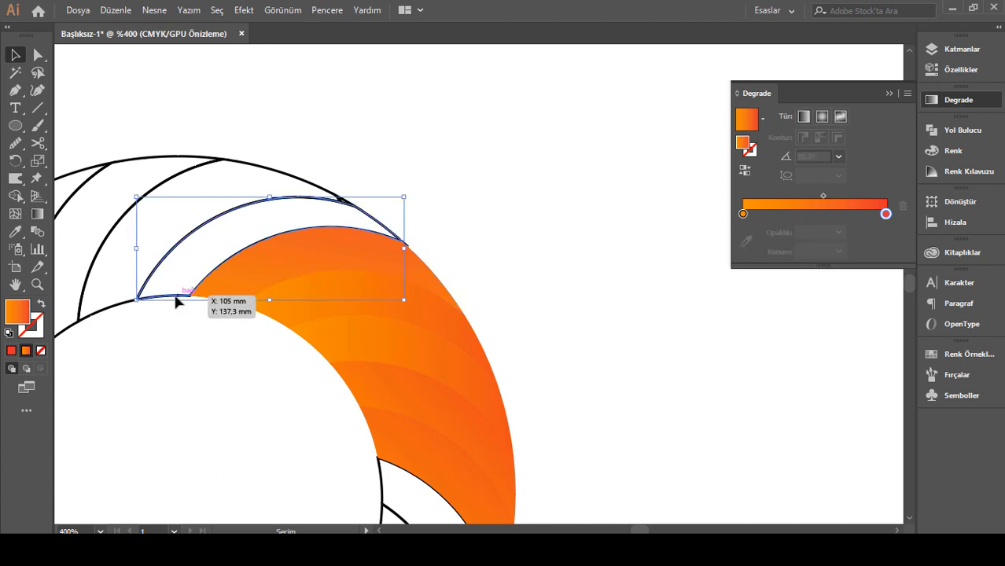
pyautogui.click(17, 232)
pyautogui.click(223, 284)
pyautogui.click(381, 532)
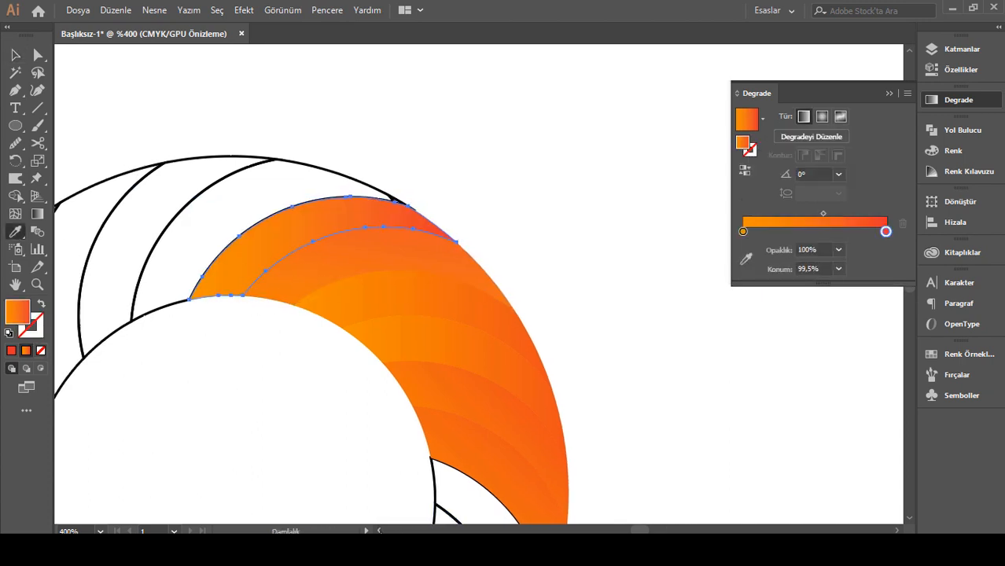
# Sample the orange to orange-red gradient from the sixth band onto the seventh band.
pyautogui.click(15, 55)
pyautogui.click(181, 98)
pyautogui.click(305, 310)
pyautogui.click(17, 233)
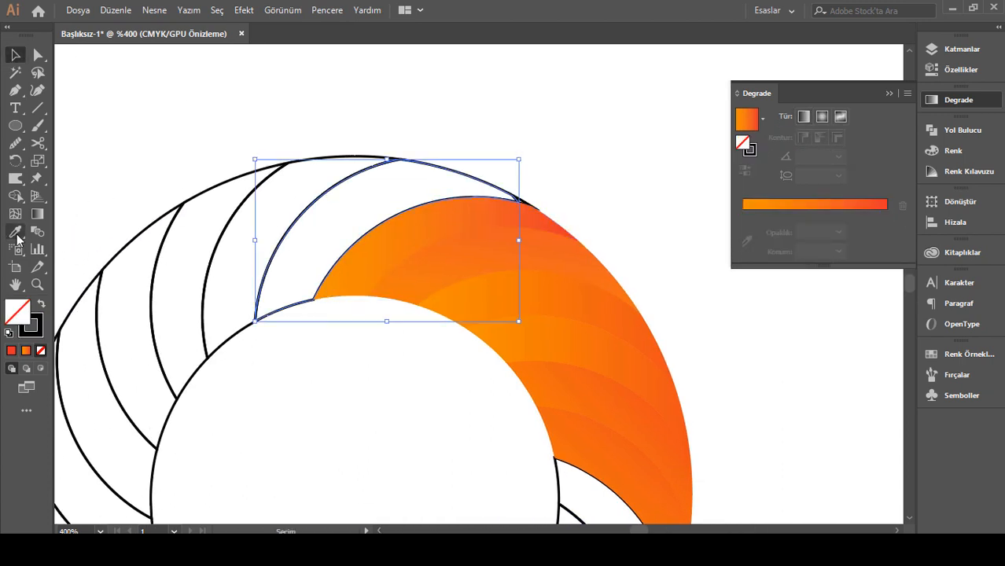
pyautogui.click(442, 225)
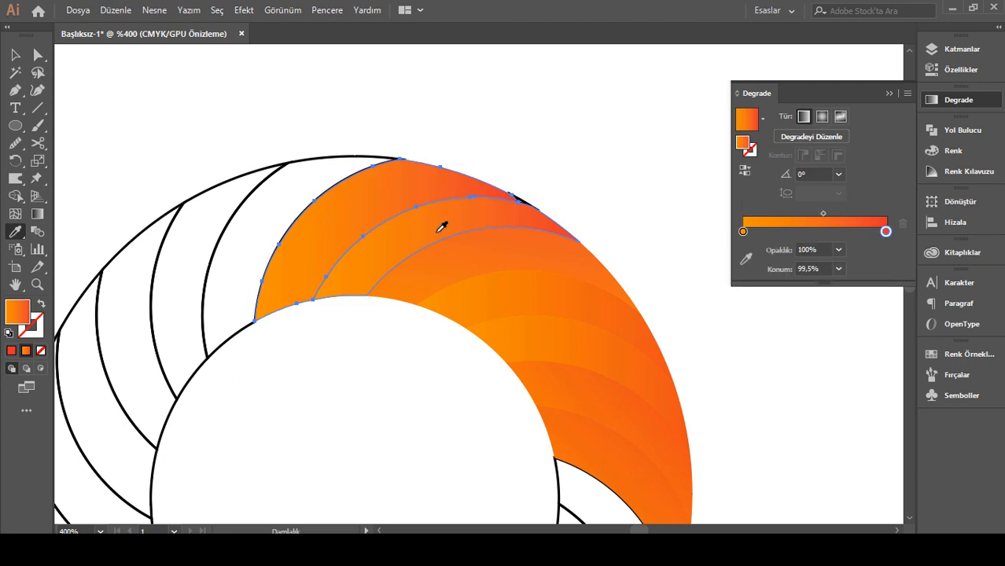
# Isolate the small black-outlined sliver on the ring's outer edge at the tip of the seventh band.
pyautogui.click(17, 57)
pyautogui.click(206, 102)
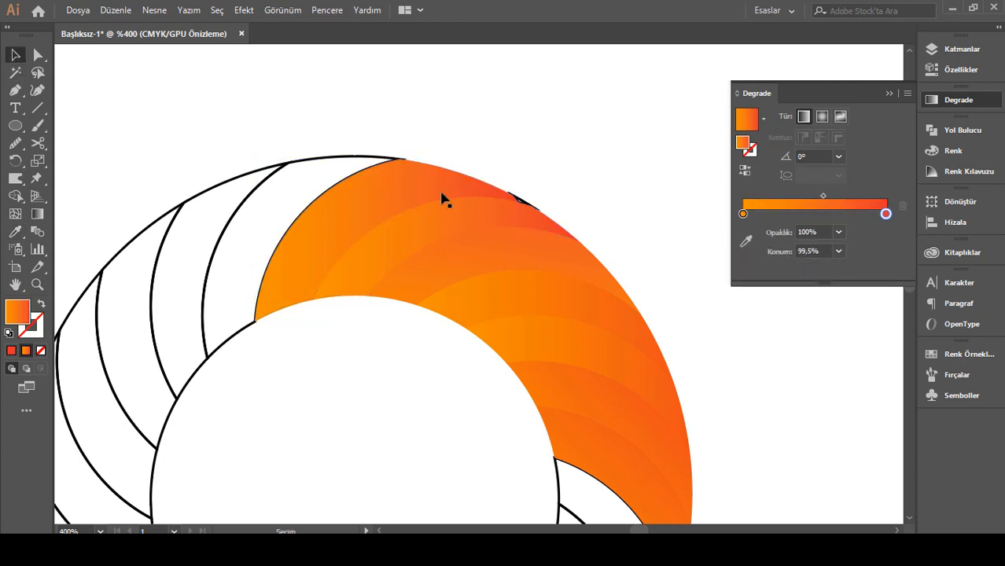
pyautogui.click(525, 199)
pyautogui.click(564, 193)
pyautogui.hotkey('ctrl', '+')
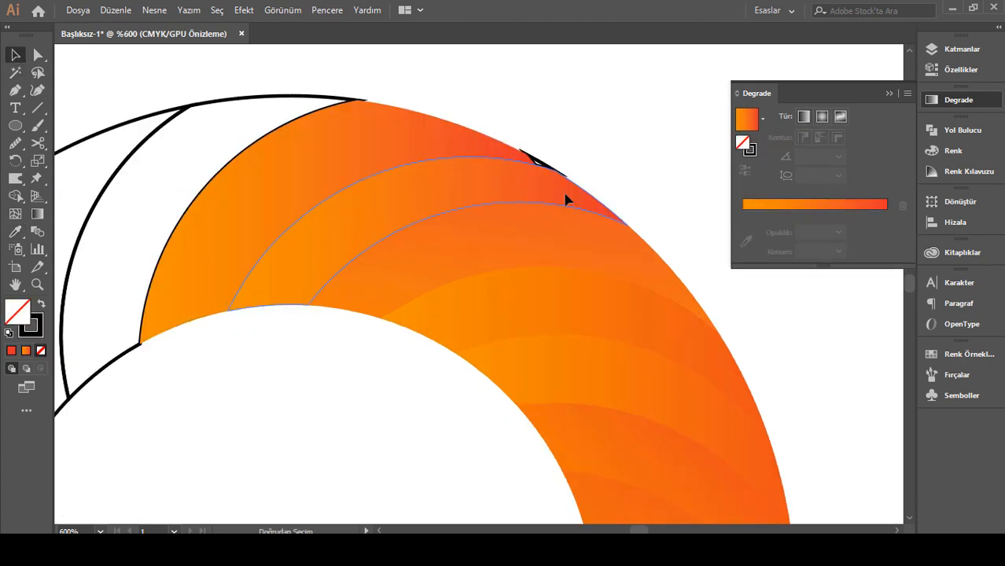
pyautogui.doubleClick(540, 162)
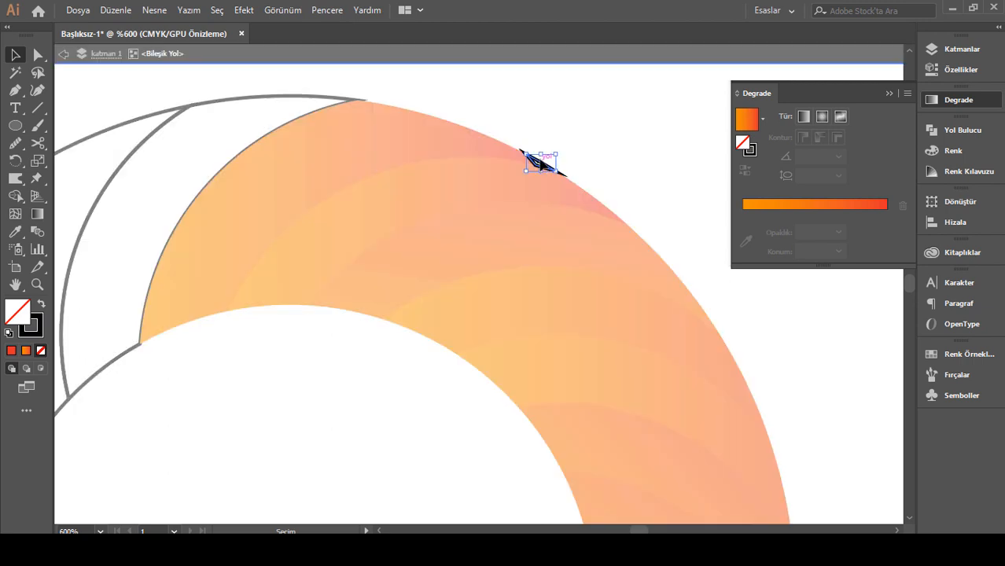
pyautogui.click(63, 54)
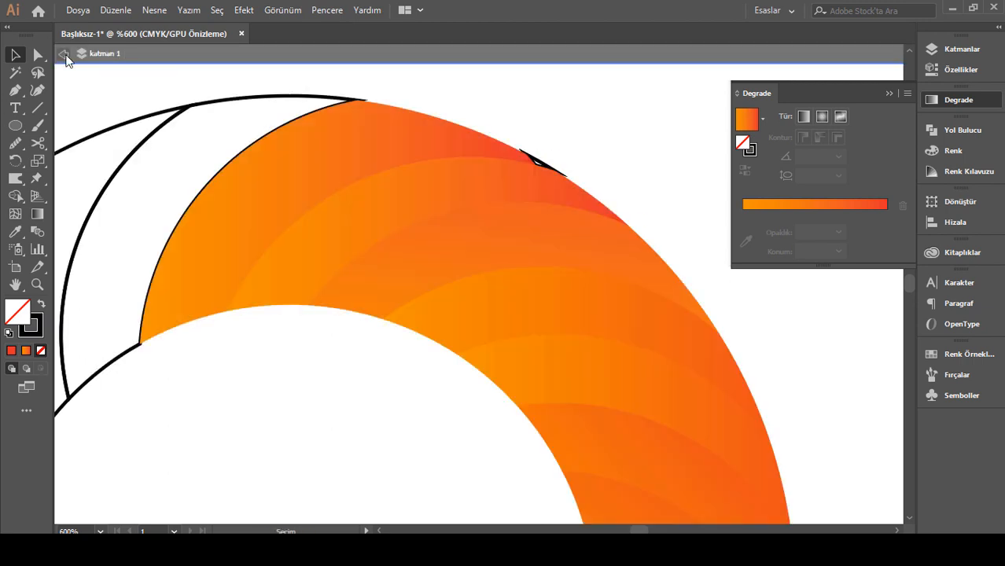
# Give the sliver the seventh band's stroke-free gradient and leave isolation mode.
pyautogui.click(15, 231)
pyautogui.click(472, 144)
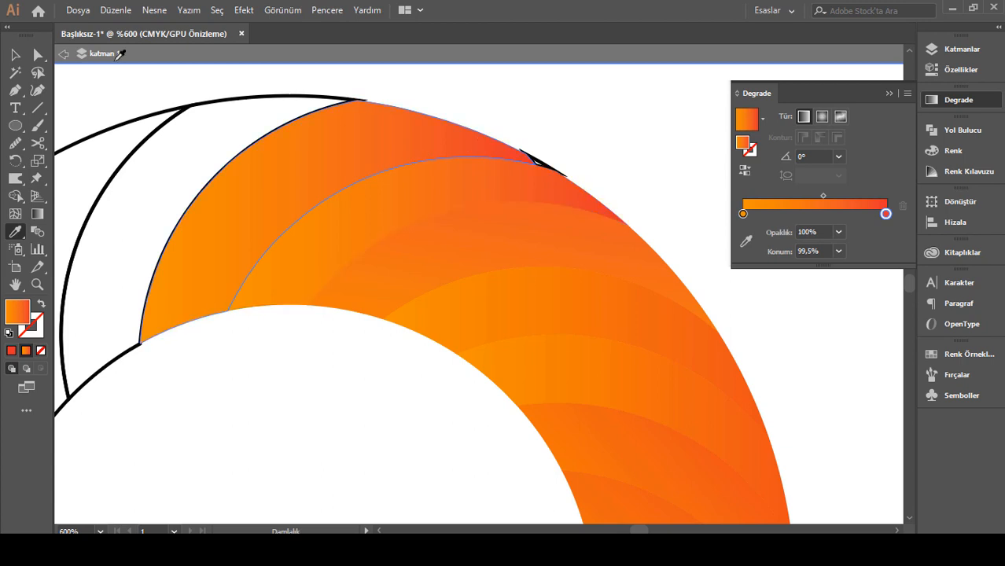
pyautogui.press('v')
pyautogui.click(537, 161)
pyautogui.click(15, 231)
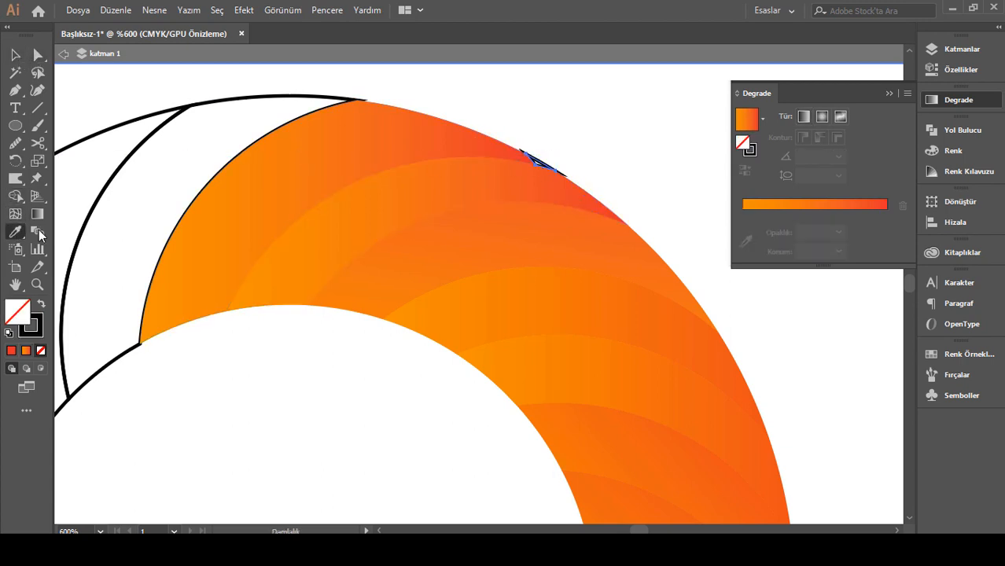
pyautogui.click(456, 135)
pyautogui.click(9, 55)
pyautogui.press('Escape')
pyautogui.click(601, 138)
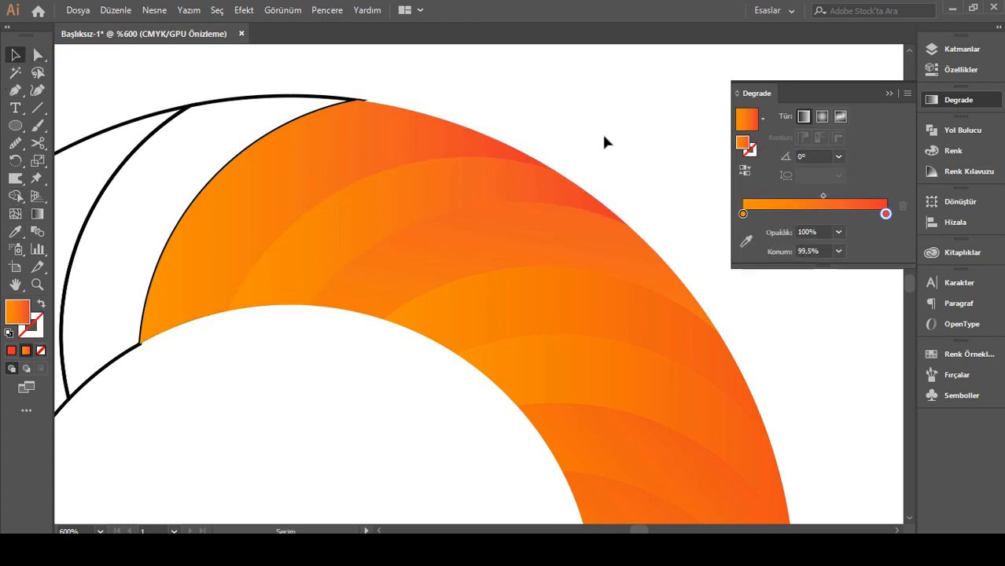
# Sample the seventh band's stroke-free gradient onto the eighth band of the ring.
pyautogui.hotkey('ctrl', '-')
pyautogui.hscroll(-6, 441, 382)
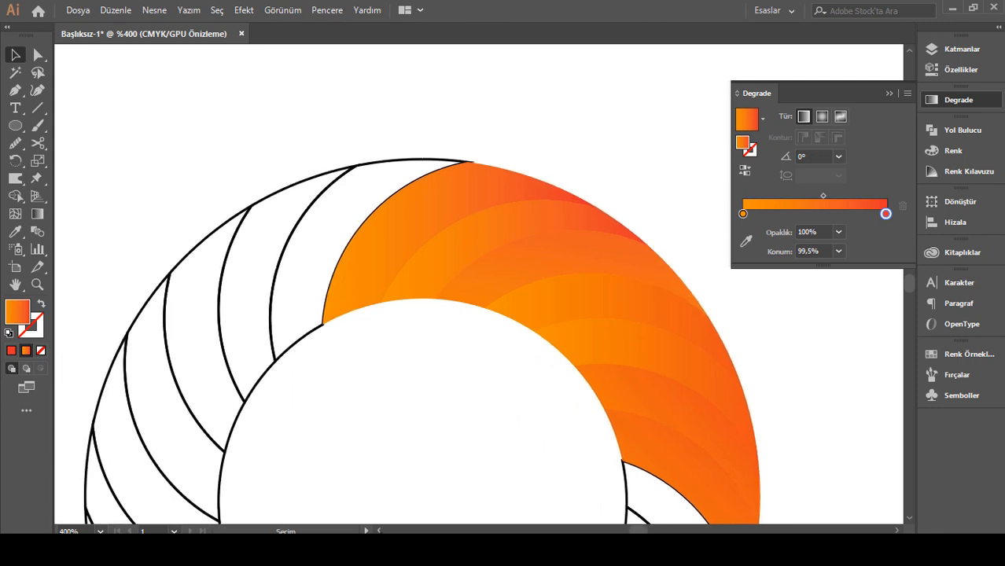
pyautogui.click(402, 174)
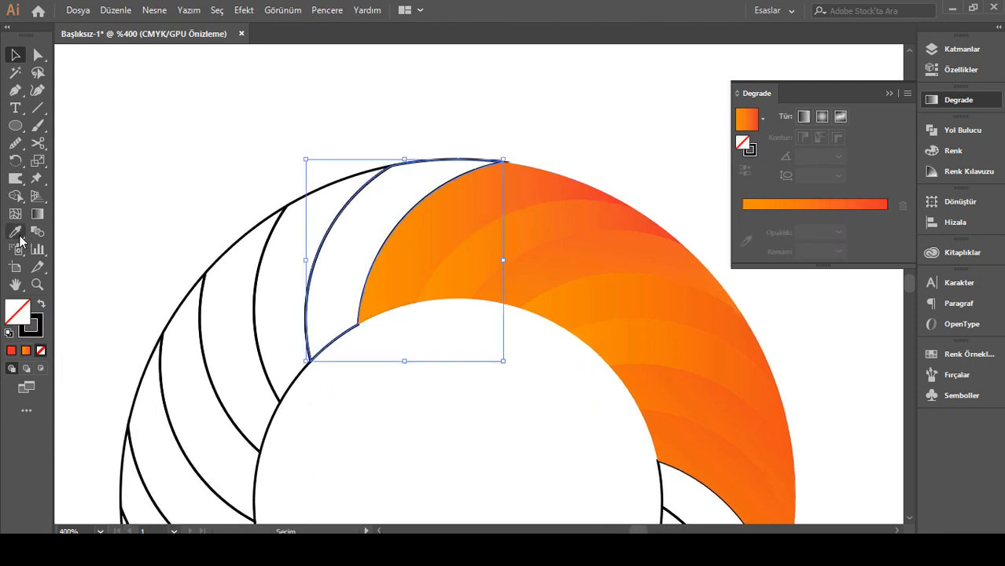
pyautogui.press('i')
pyautogui.click(481, 197)
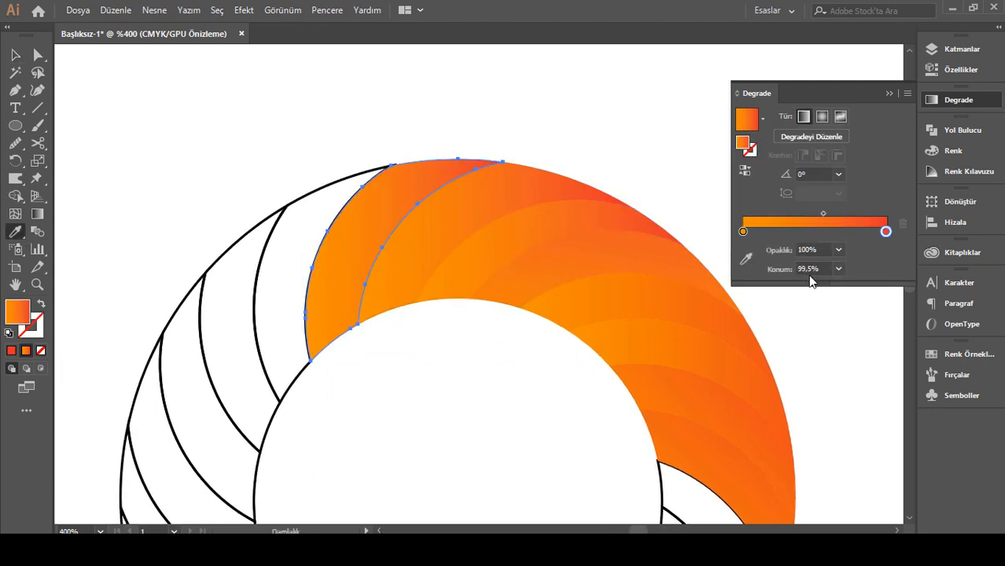
# Fill the ninth band by sampling the orange to orange-red gradient from the coloured bands.
pyautogui.scroll(-3, 201, 163)
pyautogui.press('v')
pyautogui.click(315, 130)
pyautogui.press('i')
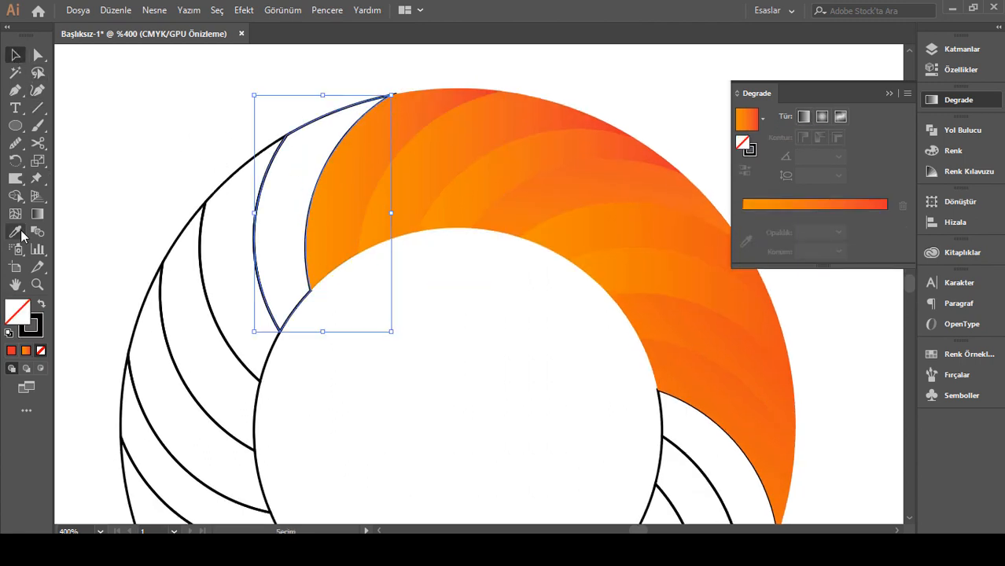
pyautogui.click(421, 110)
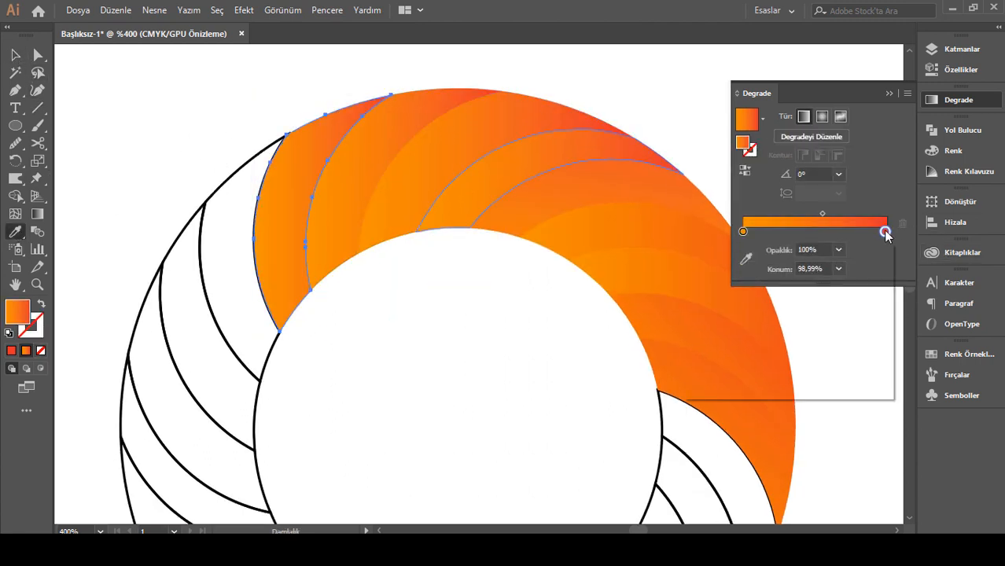
# Recolour the ninth band's gradient to run from dark orange to red and angle it at 136.4° across the band.
pyautogui.doubleClick(886, 232)
pyautogui.click(799, 278)
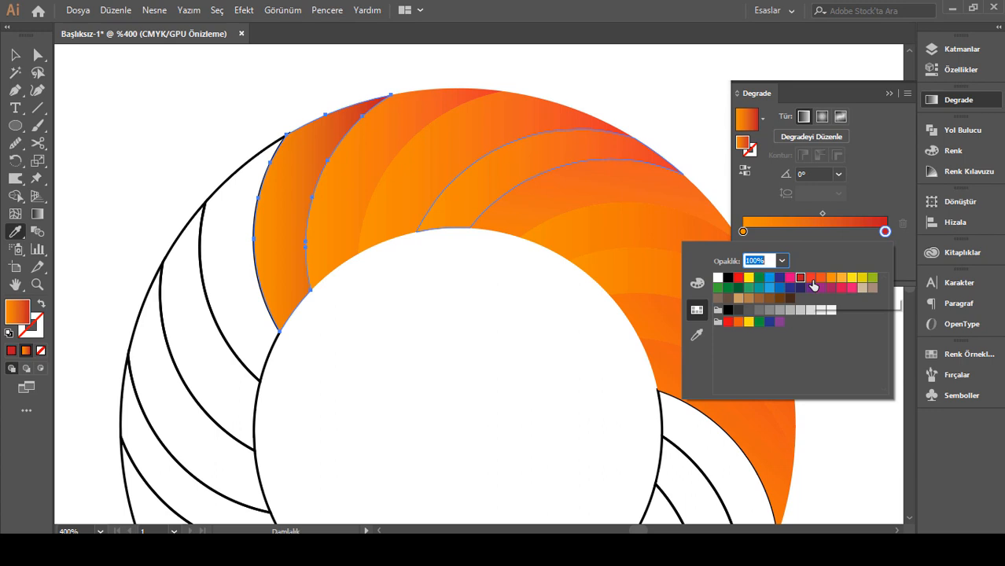
pyautogui.doubleClick(743, 232)
pyautogui.click(810, 279)
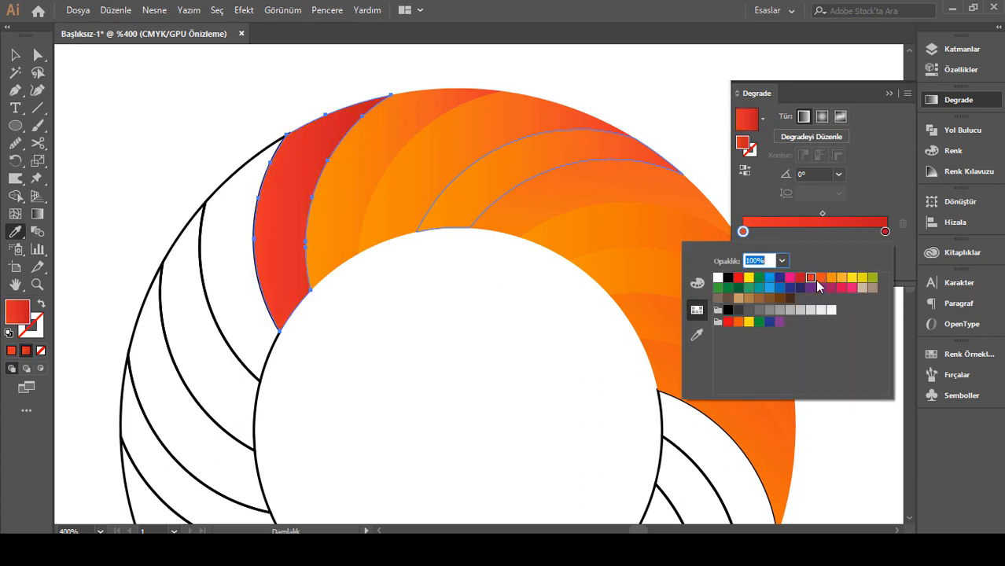
pyautogui.click(820, 279)
pyautogui.click(38, 214)
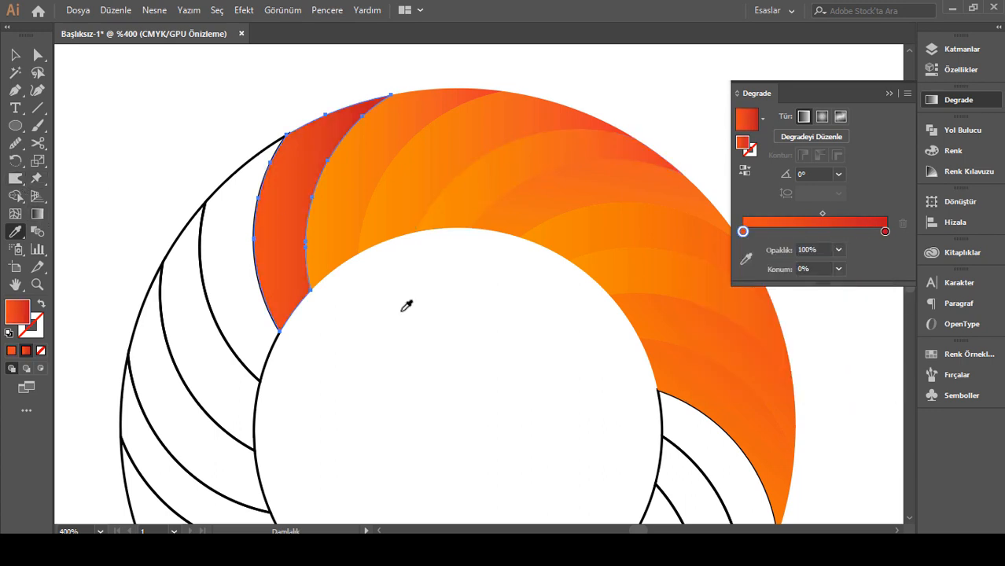
pyautogui.moveTo(397, 321); pyautogui.dragTo(142, 79)
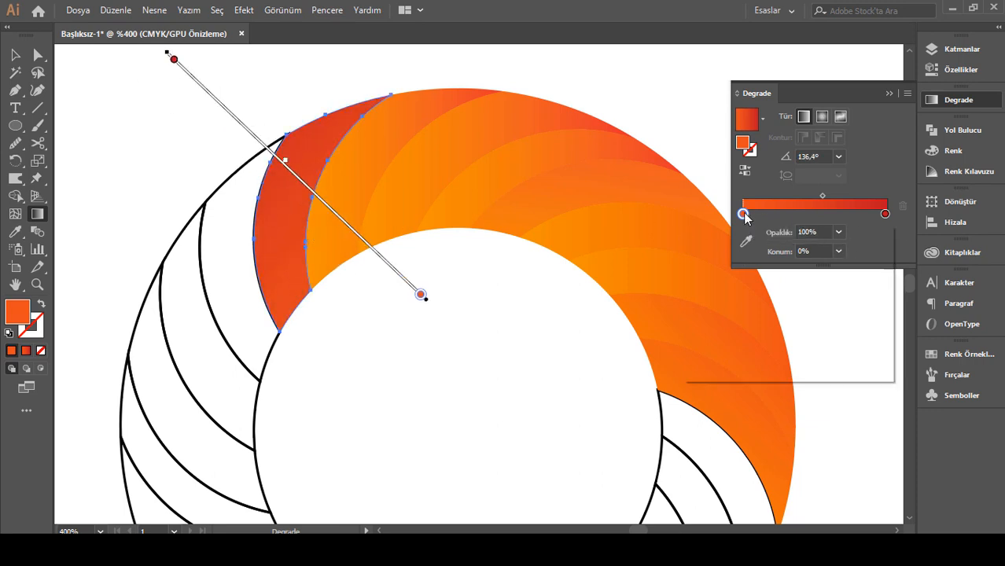
# Set the start colour of the ninth band's gradient to orange and deselect the band.
pyautogui.doubleClick(742, 214)
pyautogui.click(831, 259)
pyautogui.click(16, 55)
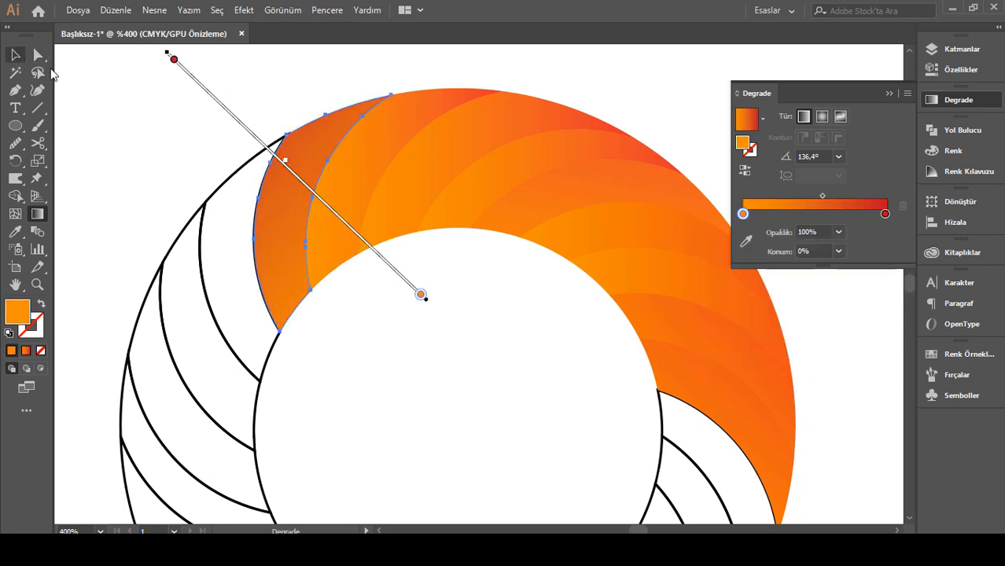
pyautogui.click(16, 55)
pyautogui.click(78, 93)
pyautogui.scroll(-1, 380, 258)
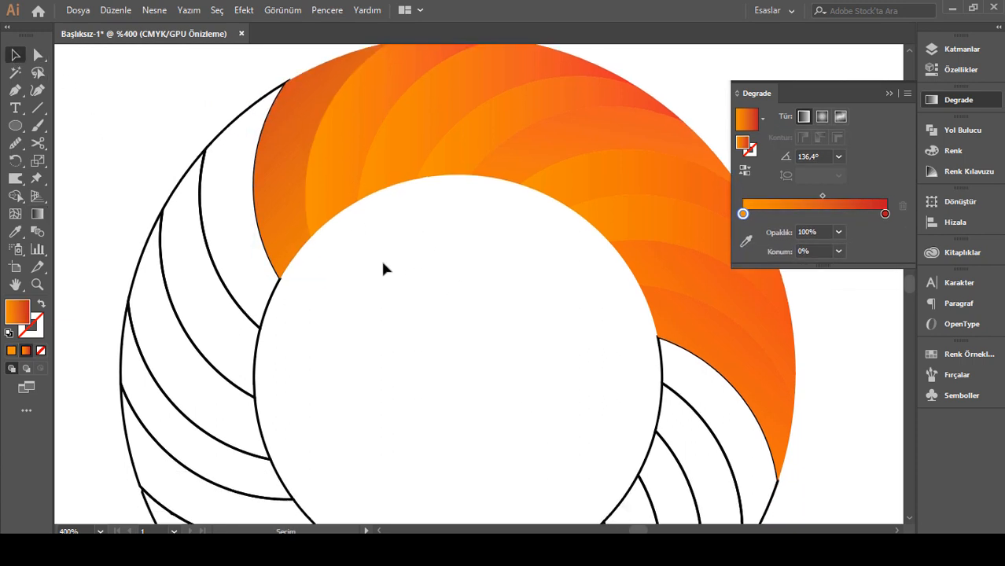
# Angle the eighth band's gradient at 135.2° across the band and deselect it.
pyautogui.scroll(1, 369, 244)
pyautogui.click(349, 210)
pyautogui.click(37, 214)
pyautogui.moveTo(284, 109); pyautogui.dragTo(484, 309)
pyautogui.click(22, 56)
pyautogui.click(453, 335)
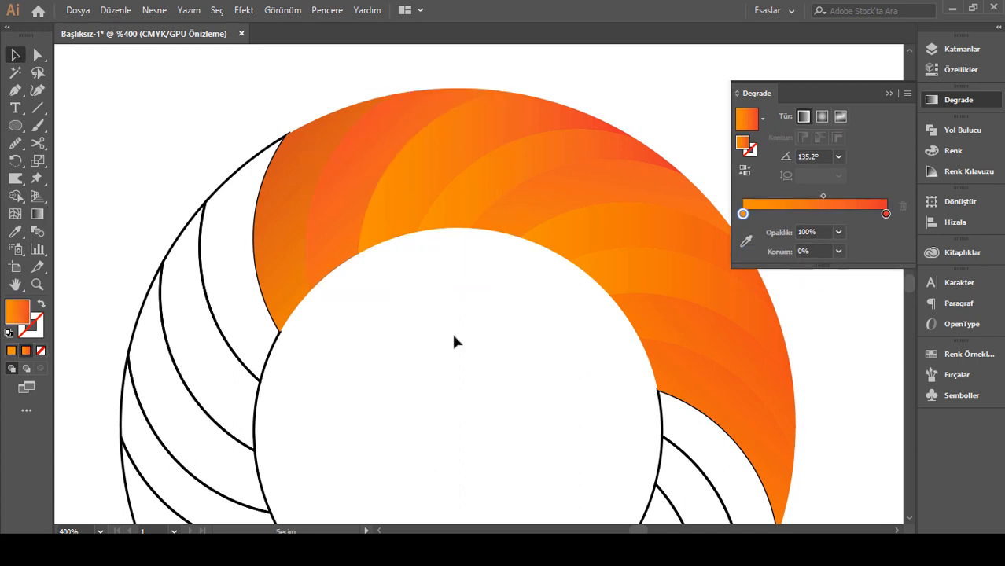
# Redraw the seventh band's gradient from the inner towards the outer edge at 128.3°.
pyautogui.click(419, 197)
pyautogui.click(35, 212)
pyautogui.moveTo(513, 315); pyautogui.dragTo(353, 115)
pyautogui.click(14, 56)
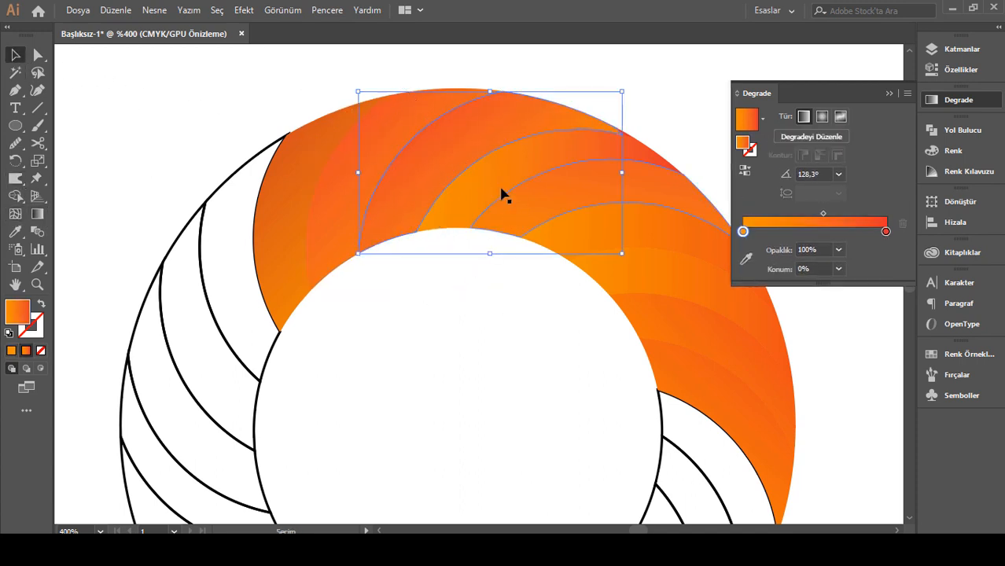
# Redraw the sixth band's gradient from the inner towards the outer edge at 116.9°.
pyautogui.click(502, 193)
pyautogui.click(37, 213)
pyautogui.moveTo(577, 321)
pyautogui.mouseDown()
pyautogui.moveTo(440, 130)
pyautogui.moveTo(451, 94)
pyautogui.moveTo(463, 96)
pyautogui.mouseUp()
pyautogui.click(15, 56)
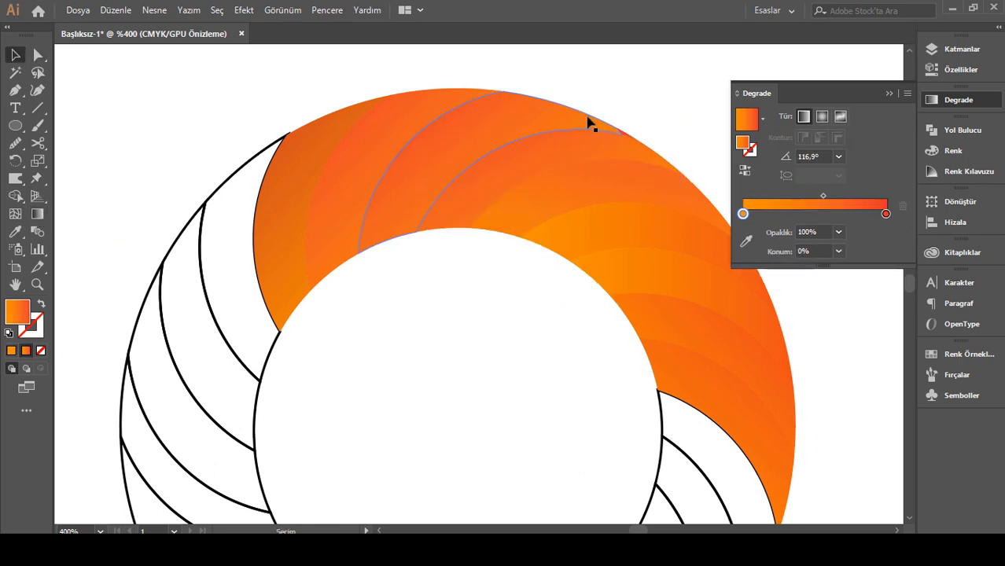
pyautogui.click(624, 132)
pyautogui.click(624, 135)
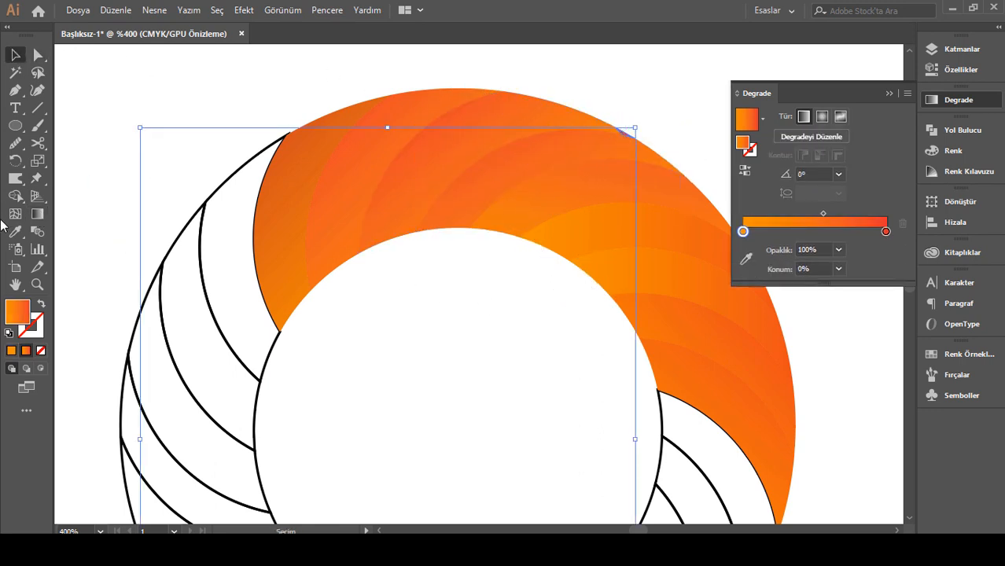
pyautogui.press('i')
pyautogui.click(15, 56)
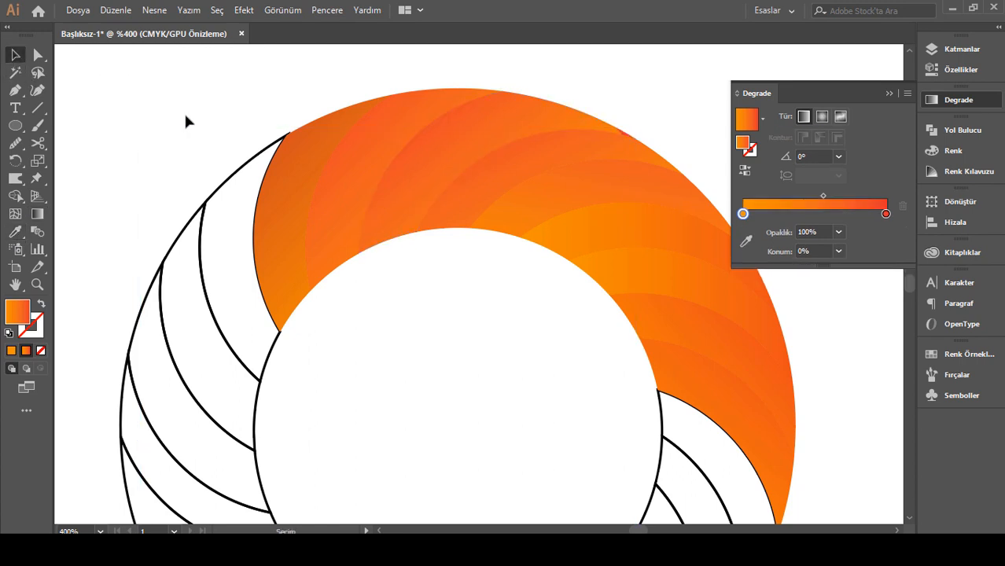
# Change the start colour of the ninth band's gradient to dark orange.
pyautogui.scroll(-1, 467, 289)
pyautogui.click(279, 181)
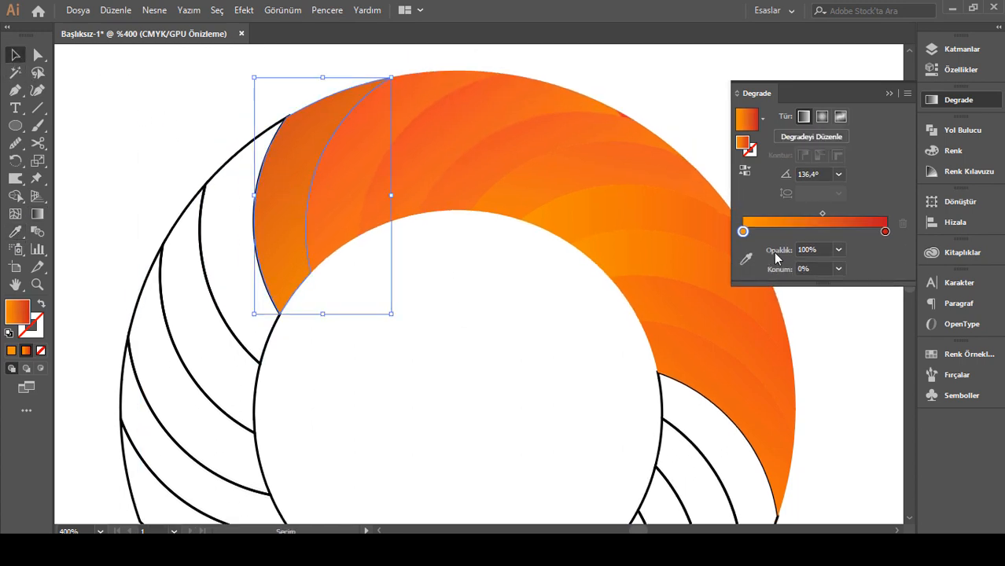
pyautogui.doubleClick(743, 232)
pyautogui.click(820, 278)
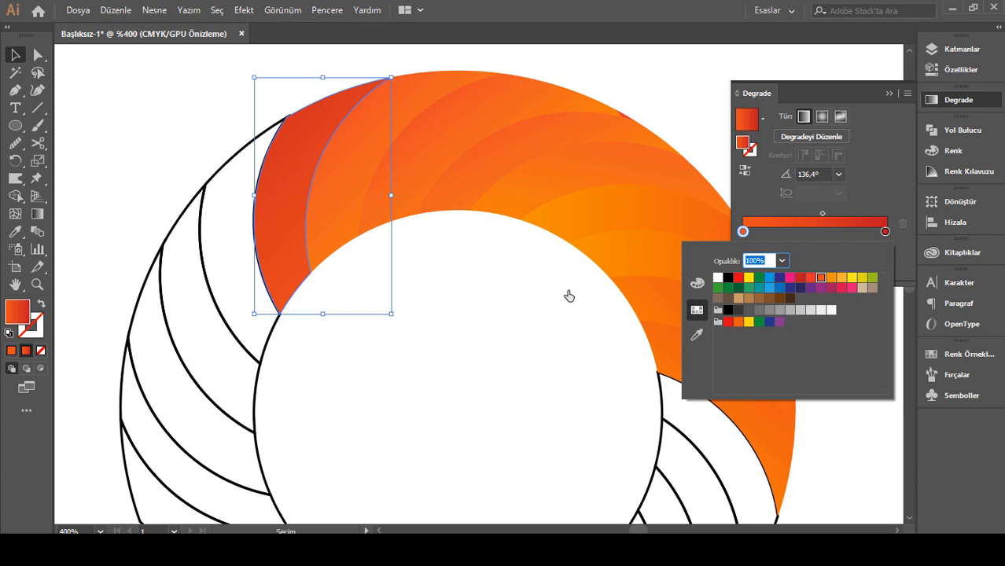
# Set the ninth band's gradient start colour to red-orange, redraw it outwards at 160.5°, and shift its midpoint towards the end colour.
pyautogui.click(810, 278)
pyautogui.click(36, 214)
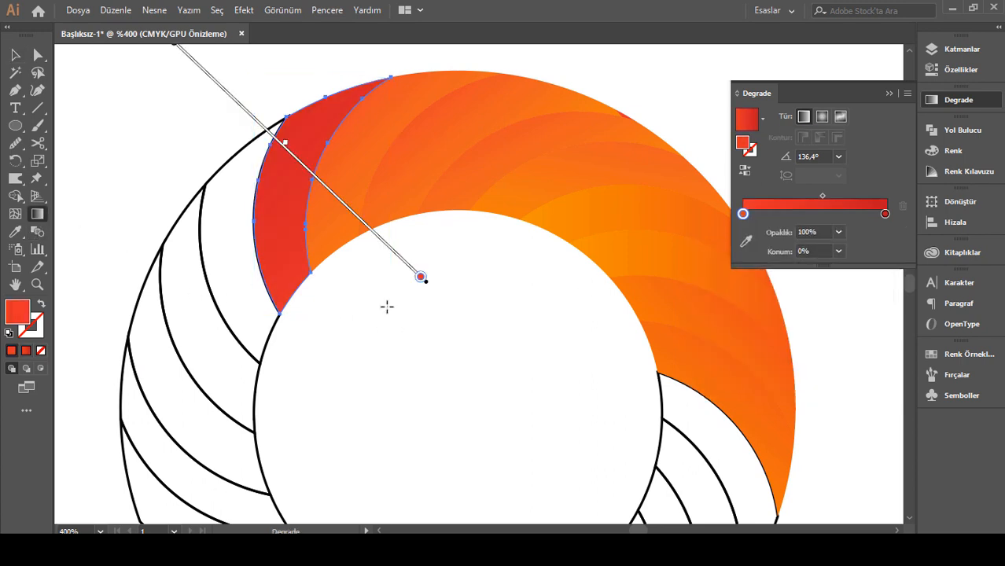
pyautogui.moveTo(431, 336); pyautogui.dragTo(102, 147)
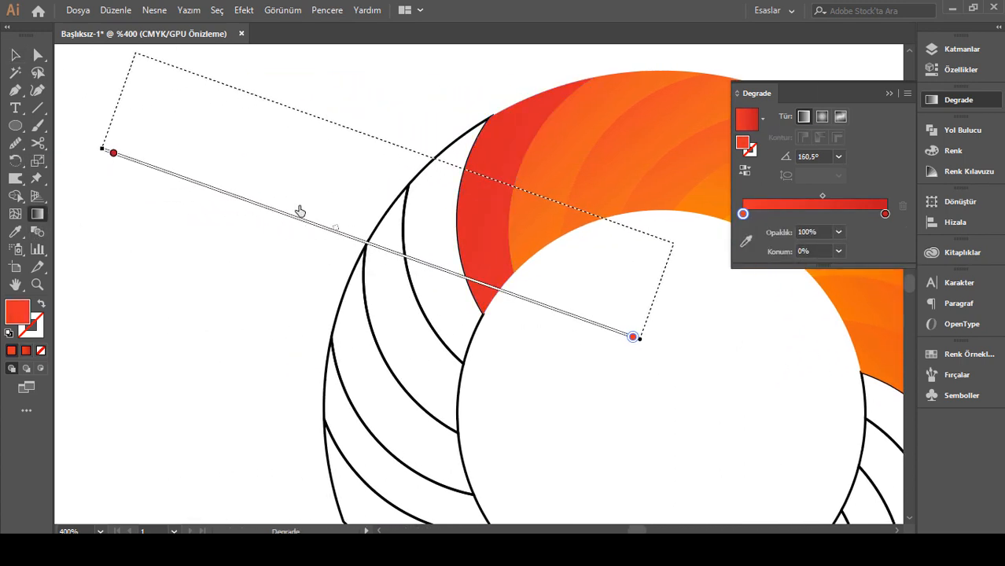
pyautogui.moveTo(216, 180); pyautogui.dragTo(214, 184)
pyautogui.scroll(-1, 527, 237)
pyautogui.click(15, 57)
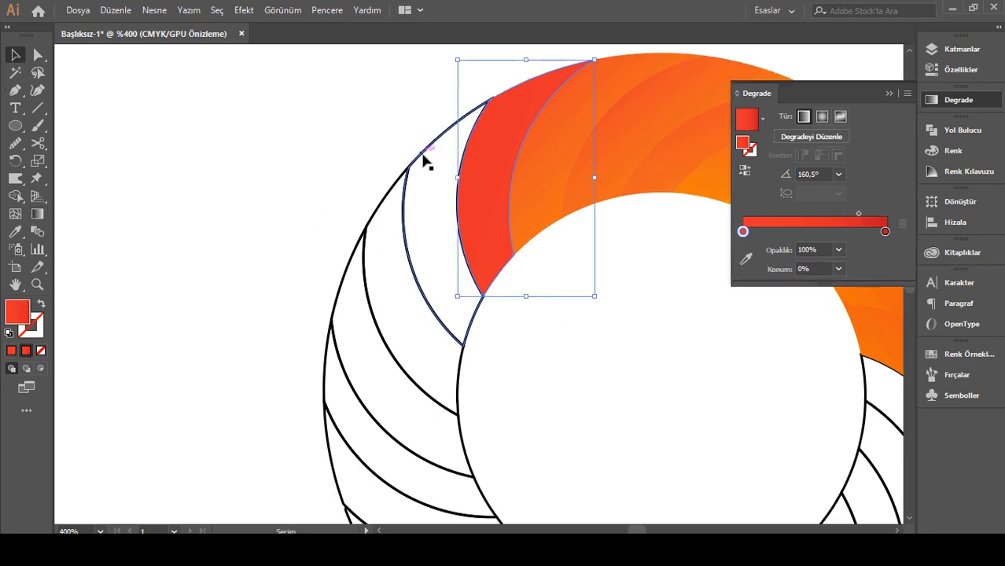
# Copy the ninth band's gradient fill onto the unfilled tenth band with the Eyedropper and deselect it.
pyautogui.click(422, 158)
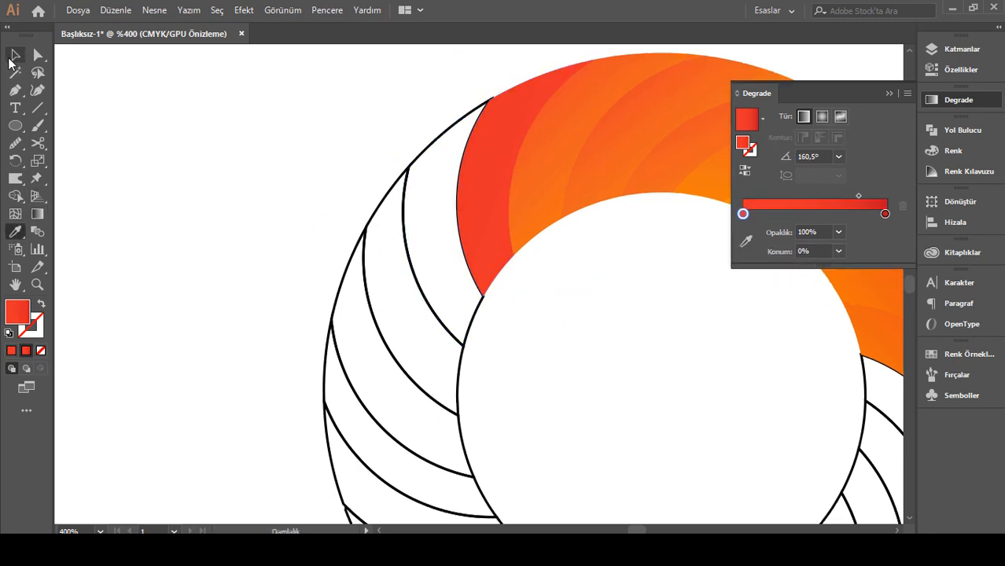
pyautogui.click(445, 142)
pyautogui.press('i')
pyautogui.click(513, 150)
pyautogui.scroll(1, 710, 308)
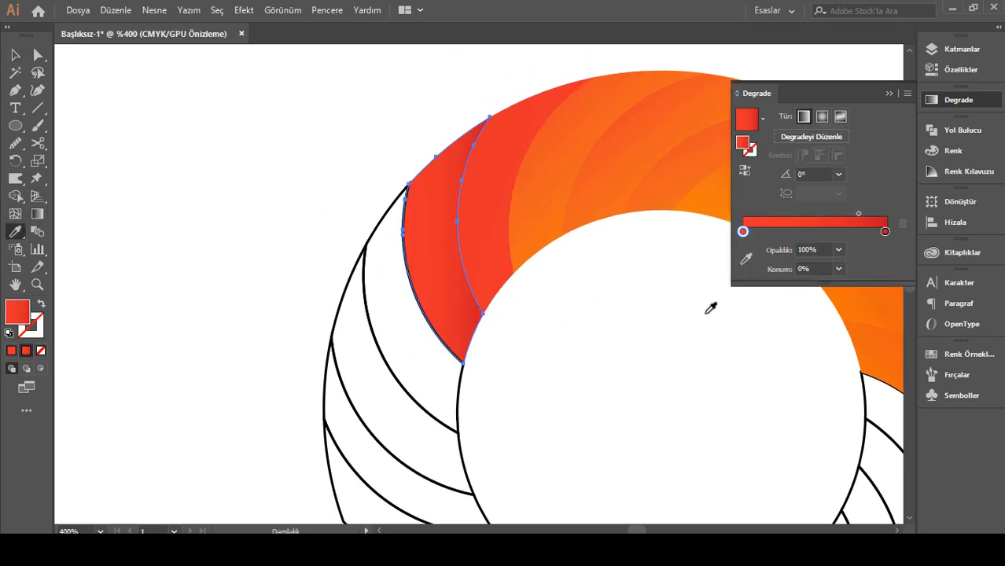
pyautogui.click(14, 55)
pyautogui.click(289, 179)
# Copy the tenth band's gradient onto the eleventh band and change its end colour to bright red.
pyautogui.hscroll(3, 480, 299)
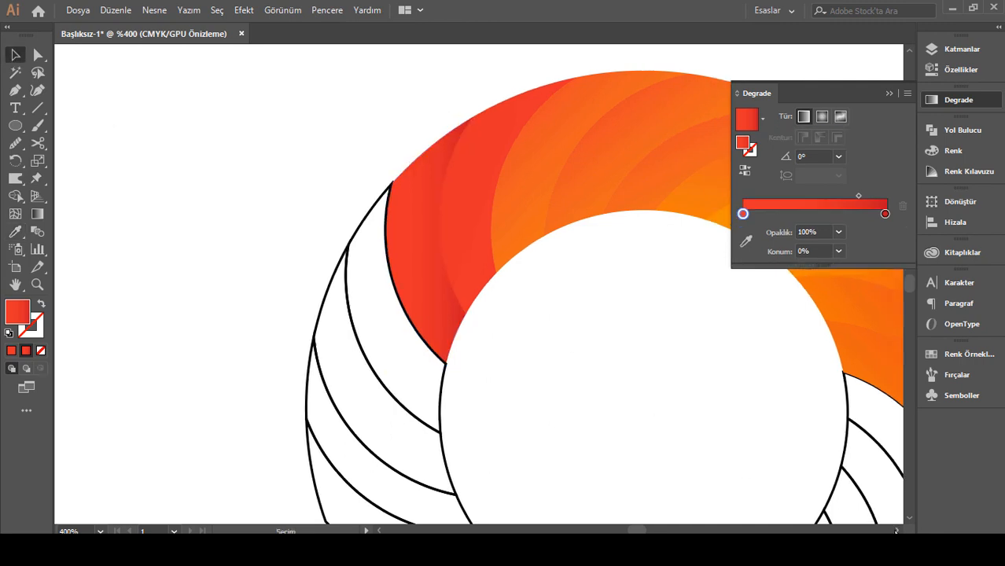
pyautogui.scroll(-3, 392, 296)
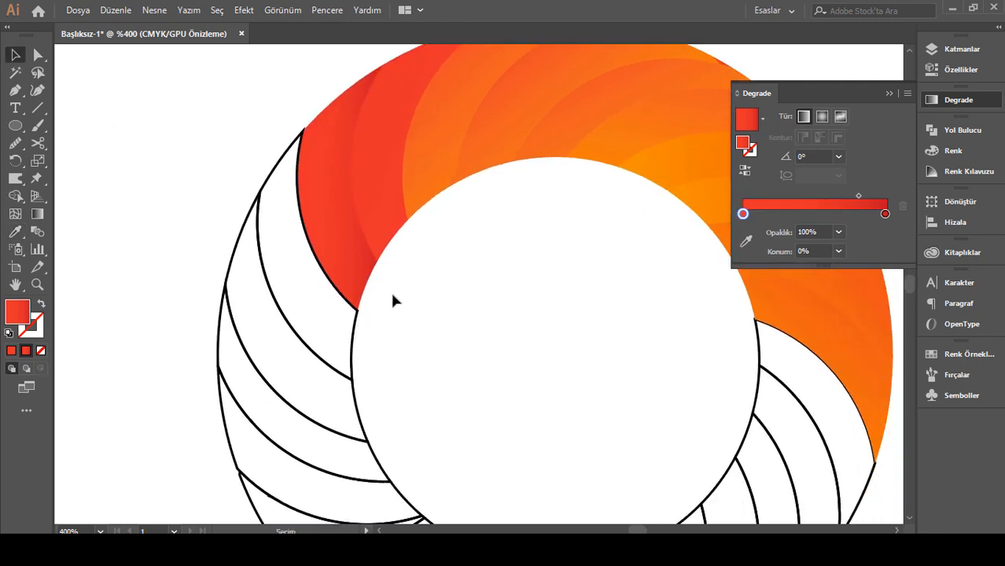
pyautogui.click(357, 327)
pyautogui.press('i')
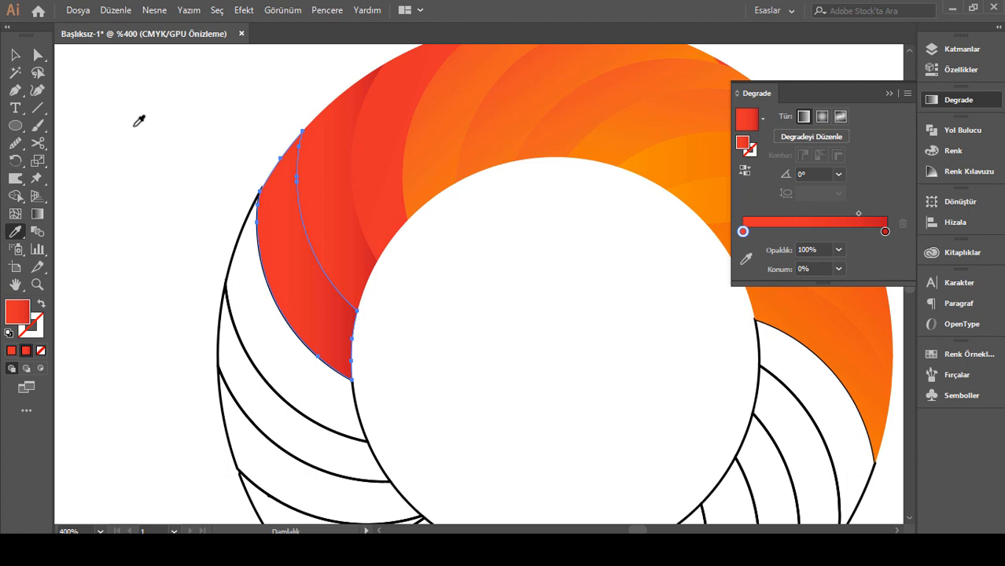
pyautogui.doubleClick(885, 233)
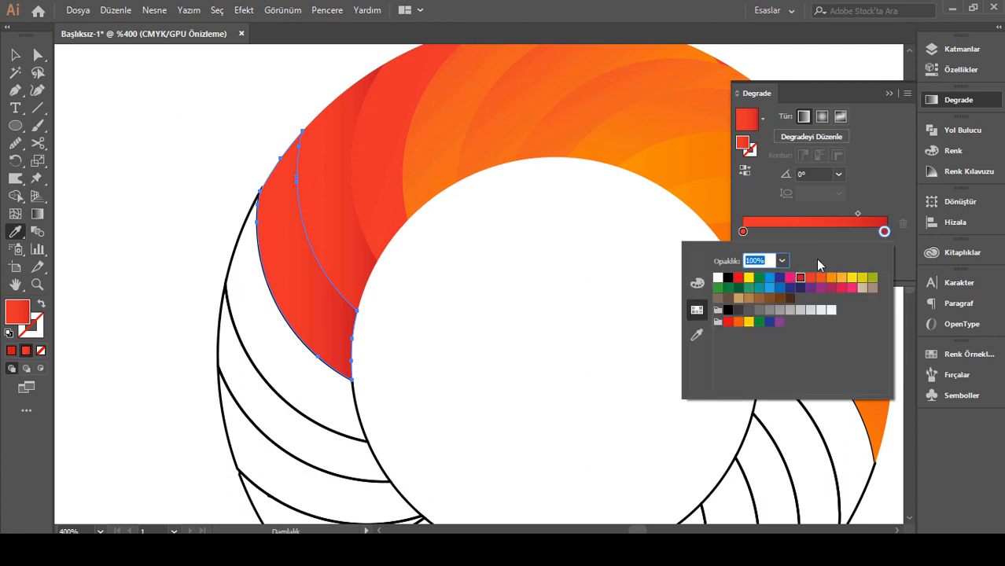
pyautogui.click(743, 231)
pyautogui.doubleClick(743, 232)
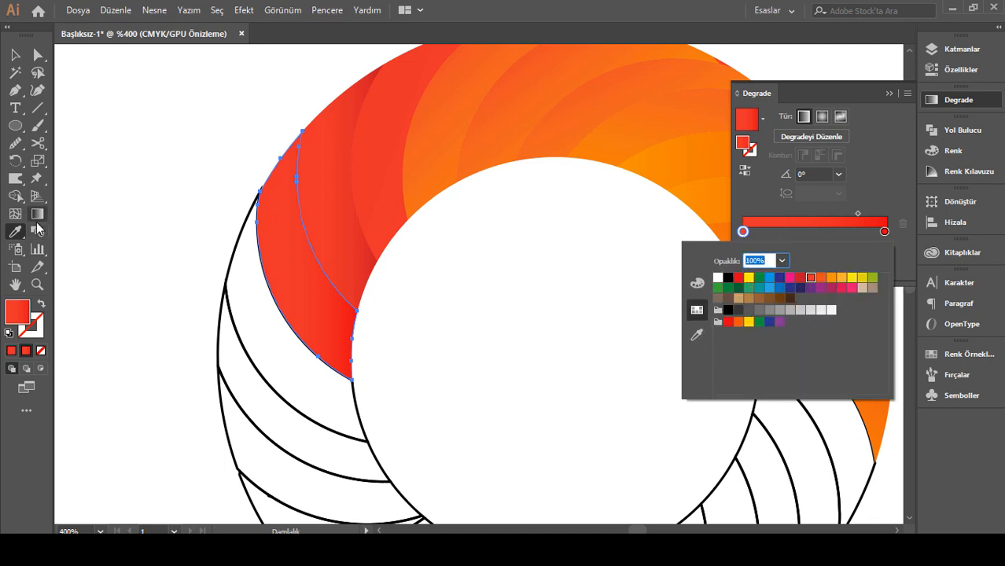
pyautogui.press('Escape')
# Redraw the eleventh band's gradient from the inner towards the outer edge at -152.4°.
pyautogui.click(16, 57)
pyautogui.press('g')
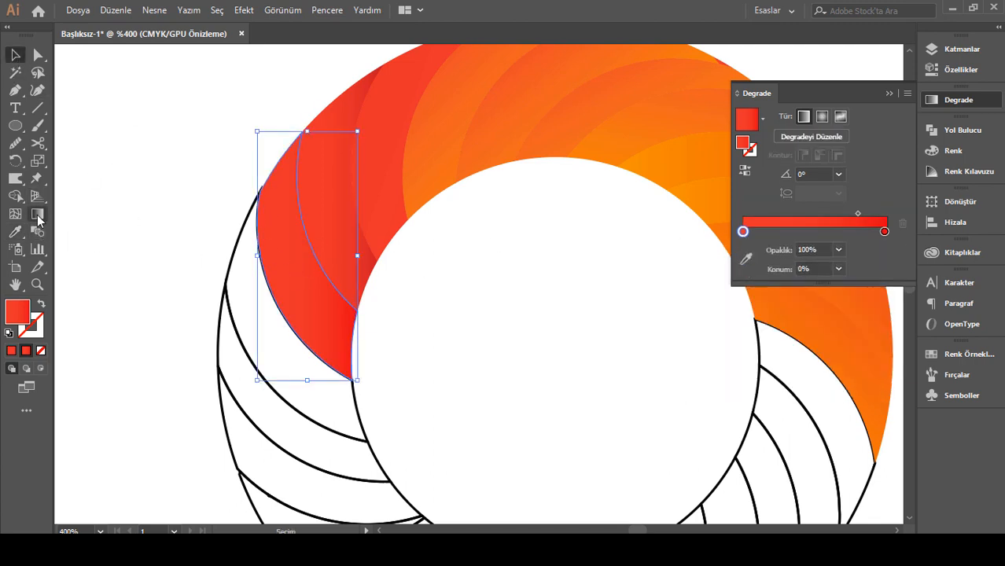
pyautogui.moveTo(463, 278)
pyautogui.mouseDown()
pyautogui.moveTo(188, 296)
pyautogui.moveTo(379, 334)
pyautogui.moveTo(327, 353)
pyautogui.mouseUp()
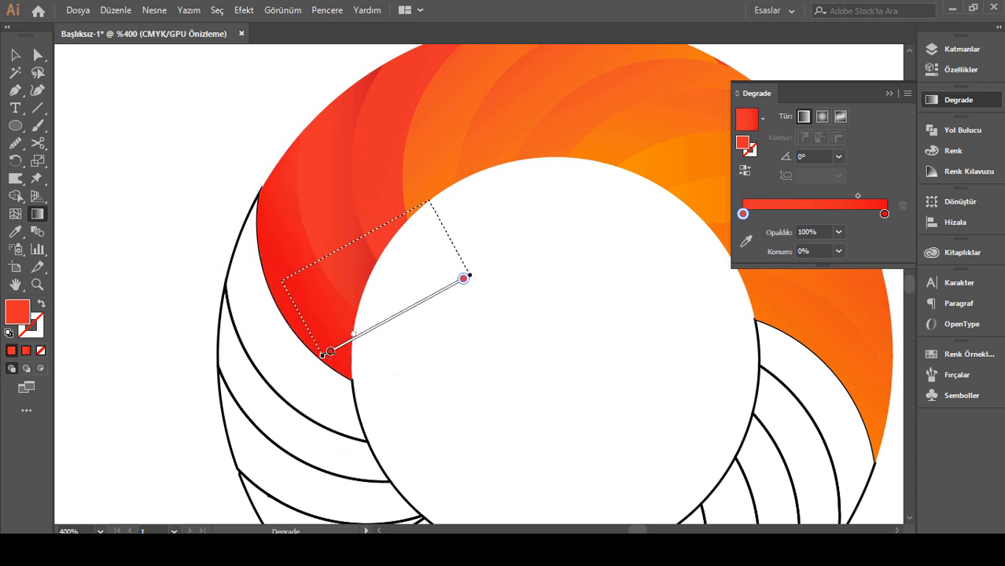
pyautogui.press('v')
# Redraw the tenth band's gradient from the inner towards the outer edge at 179.1°.
pyautogui.click(352, 218)
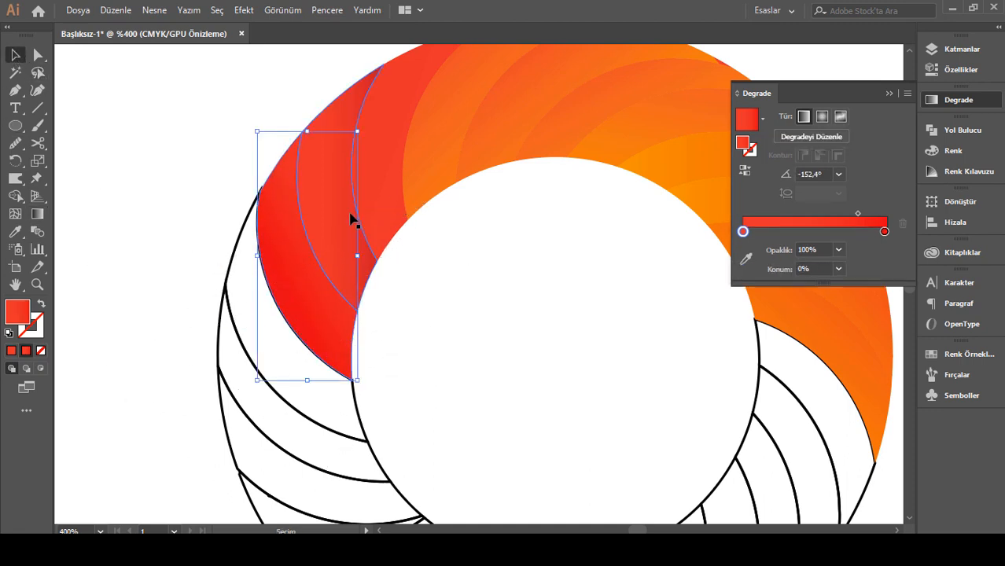
pyautogui.click(37, 216)
pyautogui.moveTo(428, 236)
pyautogui.mouseDown()
pyautogui.moveTo(487, 179)
pyautogui.moveTo(289, 240)
pyautogui.moveTo(278, 234)
pyautogui.mouseUp()
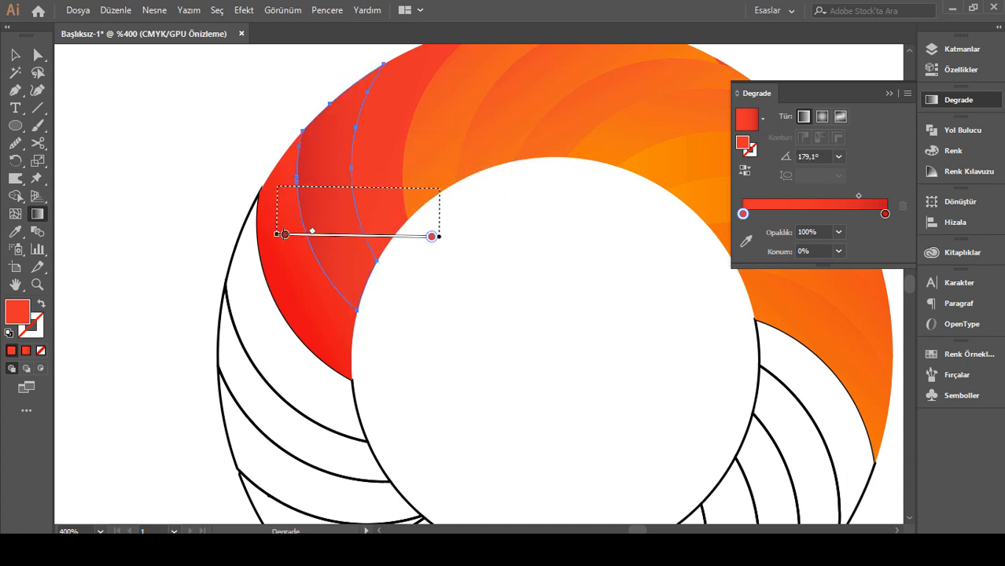
pyautogui.click(15, 55)
# Redraw the ninth band's gradient from the inner towards the outer edge at 173.8°.
pyautogui.click(403, 157)
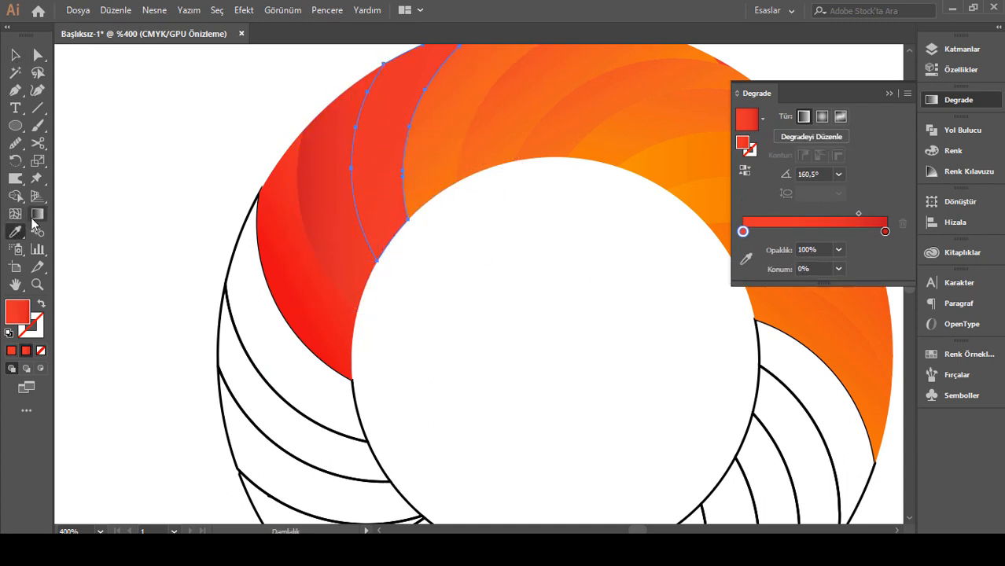
pyautogui.click(37, 215)
pyautogui.moveTo(507, 227); pyautogui.dragTo(306, 206)
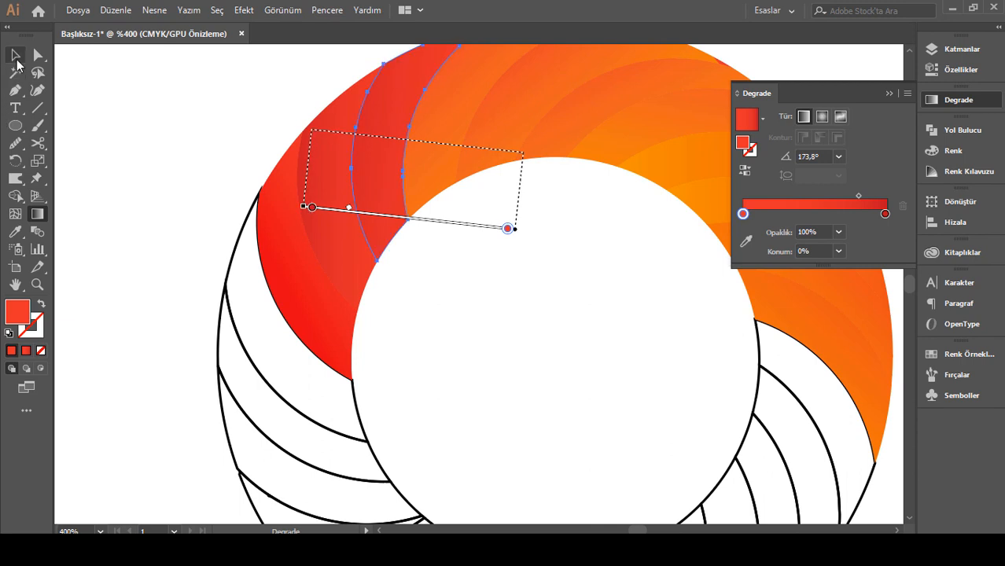
pyautogui.click(16, 58)
# Redraw the eighth band's gradient from the inner towards the outer edge at 153°.
pyautogui.scroll(3, 502, 313)
pyautogui.click(459, 246)
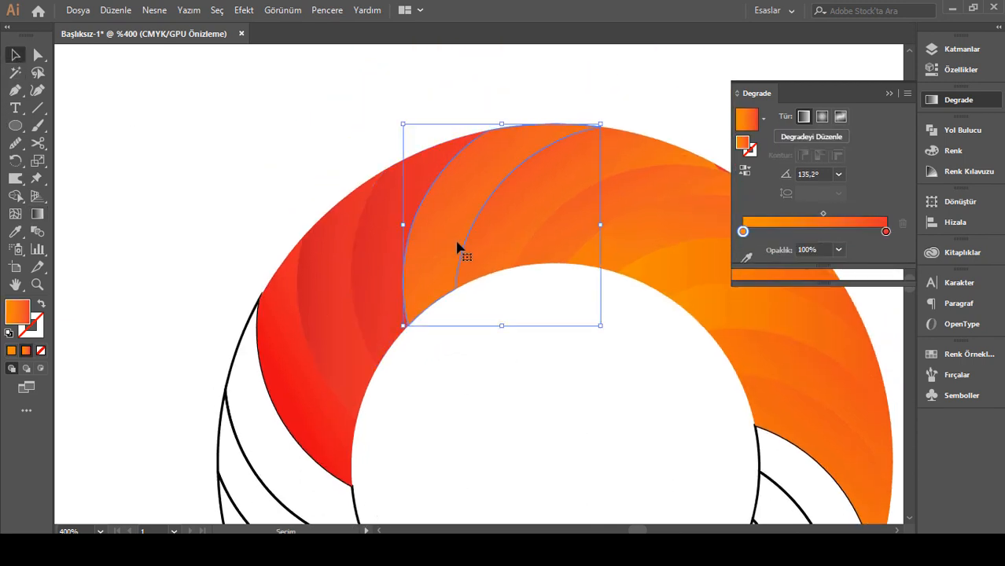
pyautogui.click(37, 214)
pyautogui.moveTo(538, 375)
pyautogui.mouseDown()
pyautogui.moveTo(449, 281)
pyautogui.moveTo(355, 236)
pyautogui.moveTo(364, 298)
pyautogui.moveTo(391, 301)
pyautogui.mouseUp()
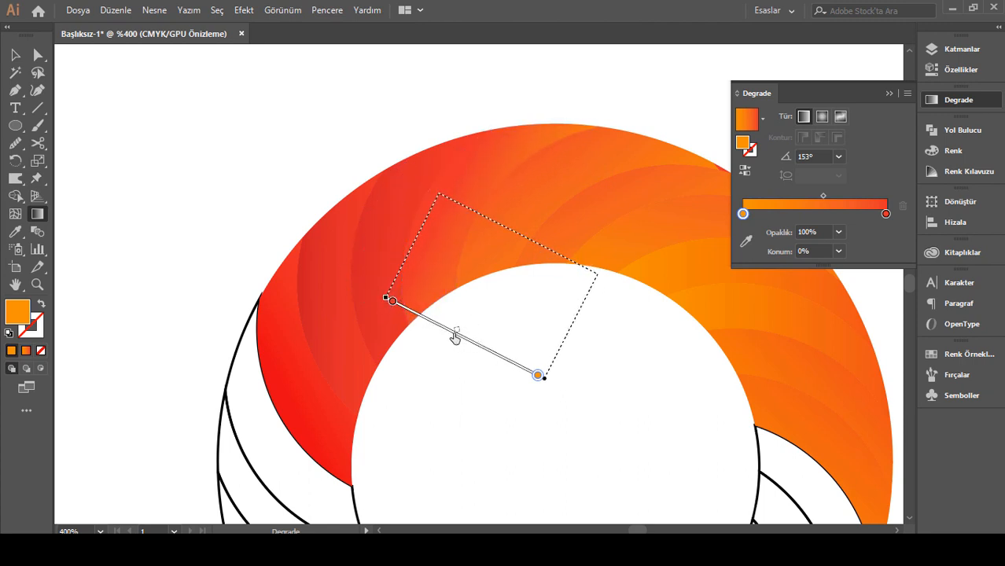
pyautogui.click(16, 54)
# Copy the eleventh band's bright red gradient onto the unfilled twelfth band with the Eyedropper.
pyautogui.scroll(-4, 506, 353)
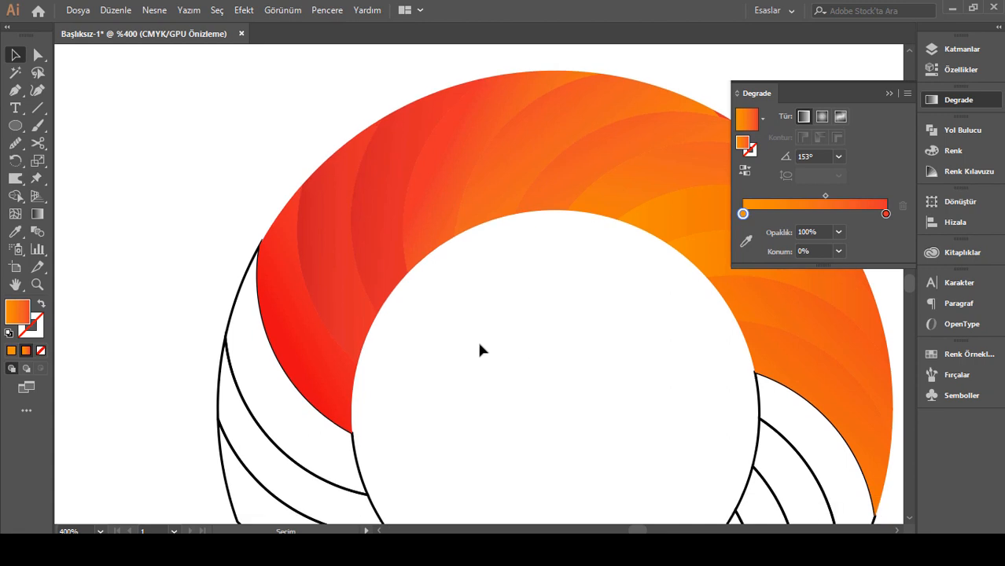
pyautogui.scroll(-2, 491, 343)
pyautogui.click(355, 330)
pyautogui.click(16, 232)
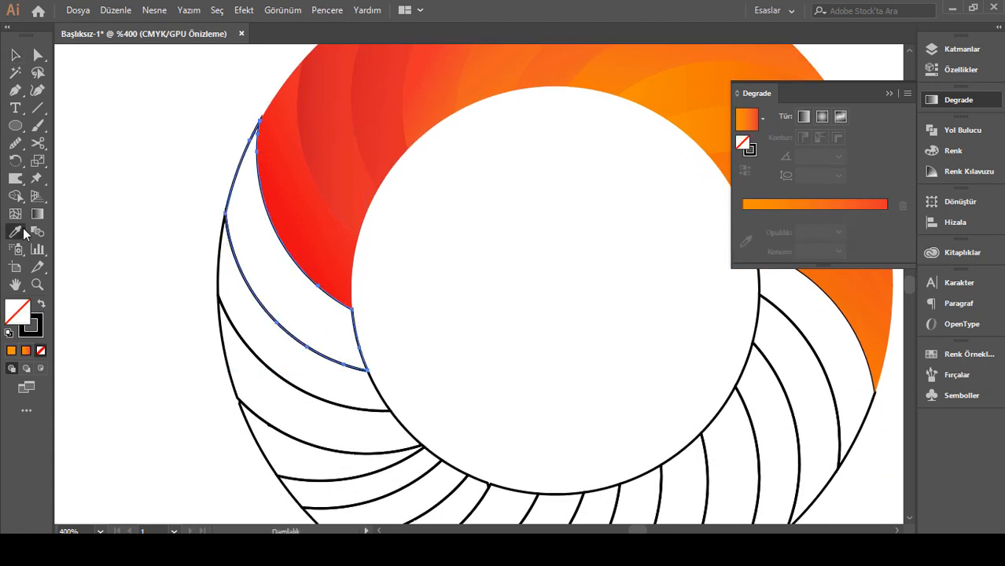
pyautogui.click(334, 255)
pyautogui.click(15, 54)
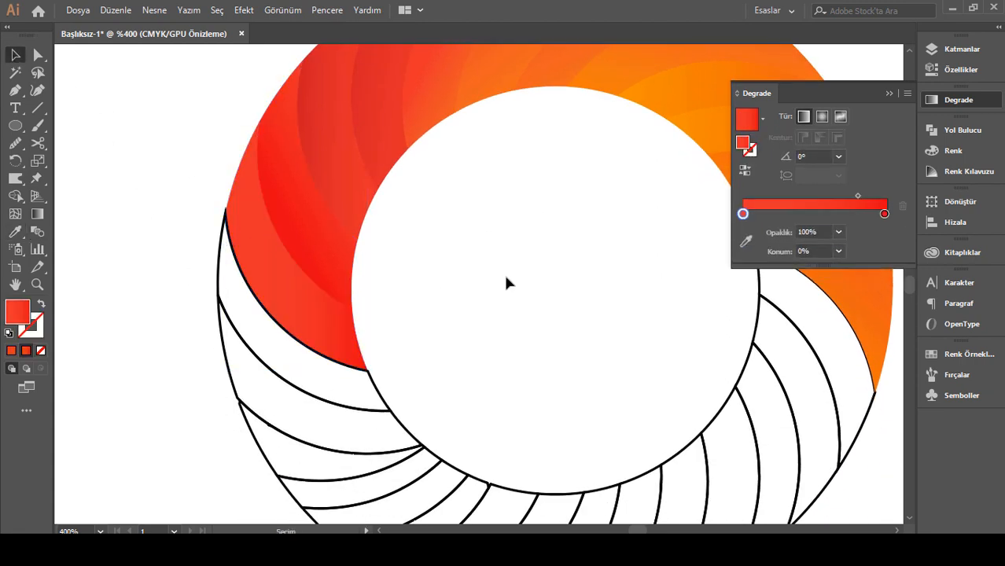
# Redraw the twelfth band's gradient from the inner towards the outer edge at -157.4° and deselect it.
pyautogui.scroll(-1, 507, 281)
pyautogui.click(37, 214)
pyautogui.moveTo(459, 220)
pyautogui.mouseDown()
pyautogui.moveTo(211, 260)
pyautogui.moveTo(235, 311)
pyautogui.mouseUp()
pyautogui.click(16, 55)
pyautogui.click(87, 126)
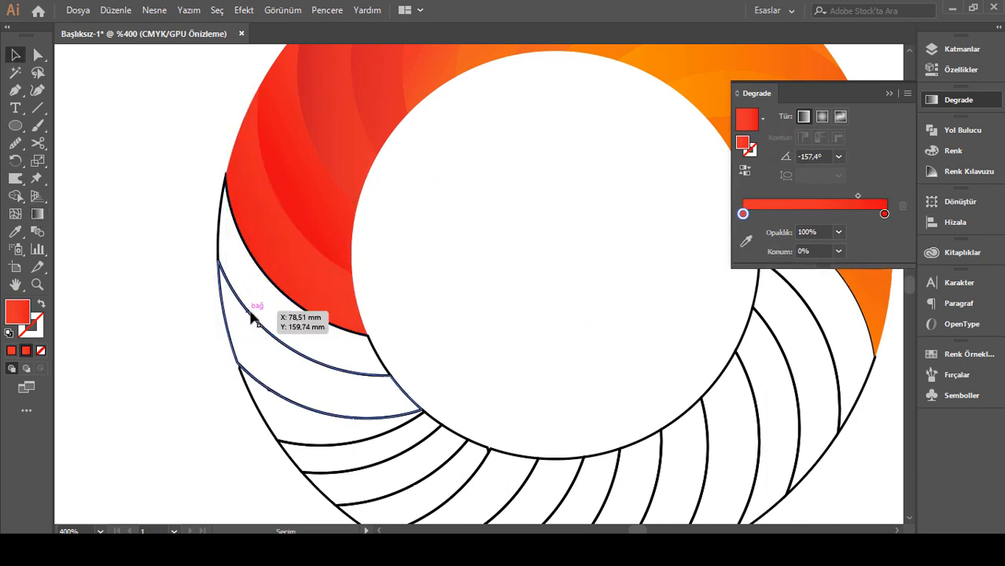
# Copy the twelfth band's gradient onto the unfilled thirteenth band with the Eyedropper.
pyautogui.click(250, 316)
pyautogui.click(221, 246)
pyautogui.press('i')
pyautogui.click(309, 242)
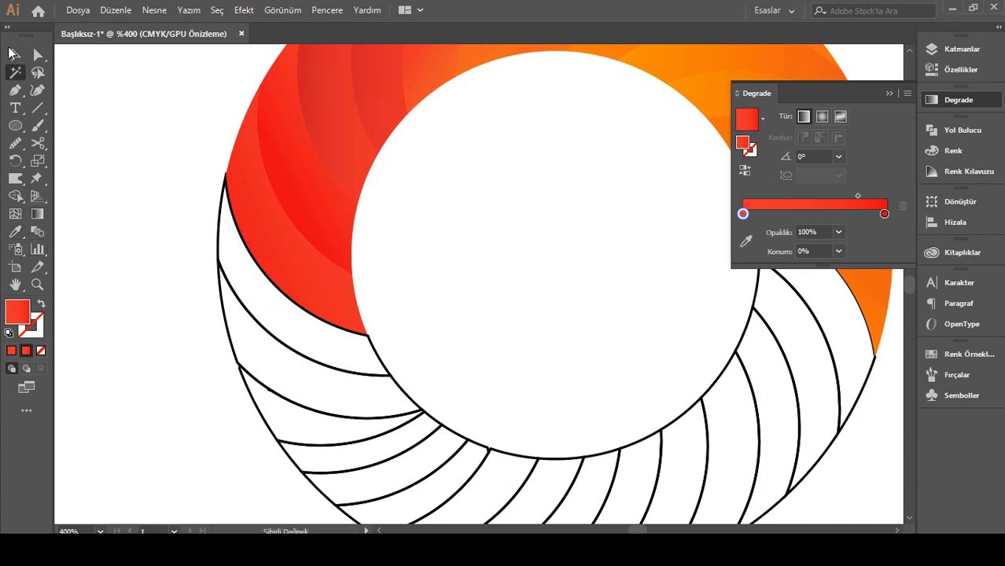
pyautogui.click(221, 247)
pyautogui.press('i')
pyautogui.click(262, 242)
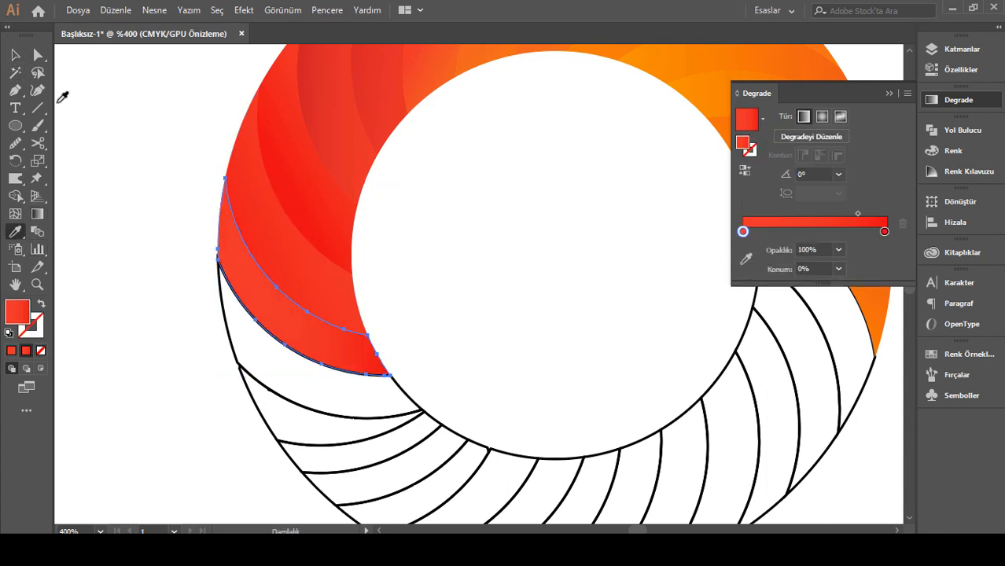
# Set the end colour of the thirteenth band's gradient to pinkish red and redraw the gradient downwards at -78.9°.
pyautogui.doubleClick(884, 233)
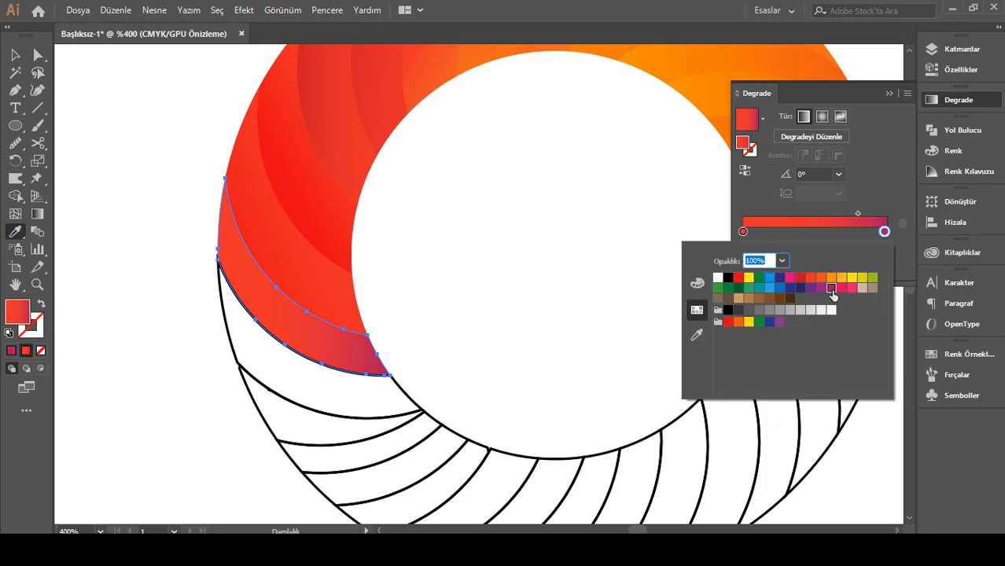
pyautogui.click(800, 277)
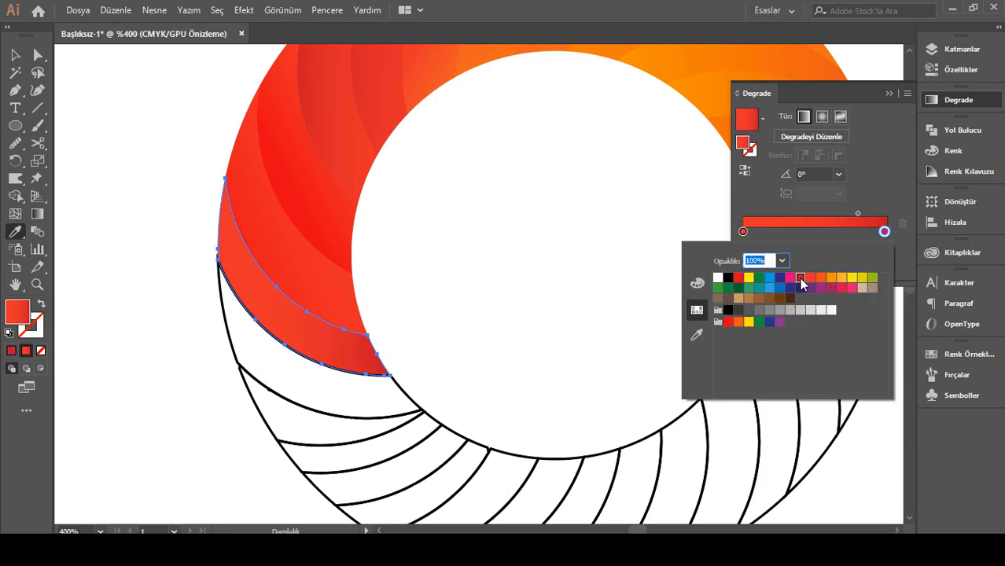
pyautogui.click(841, 288)
pyautogui.click(55, 225)
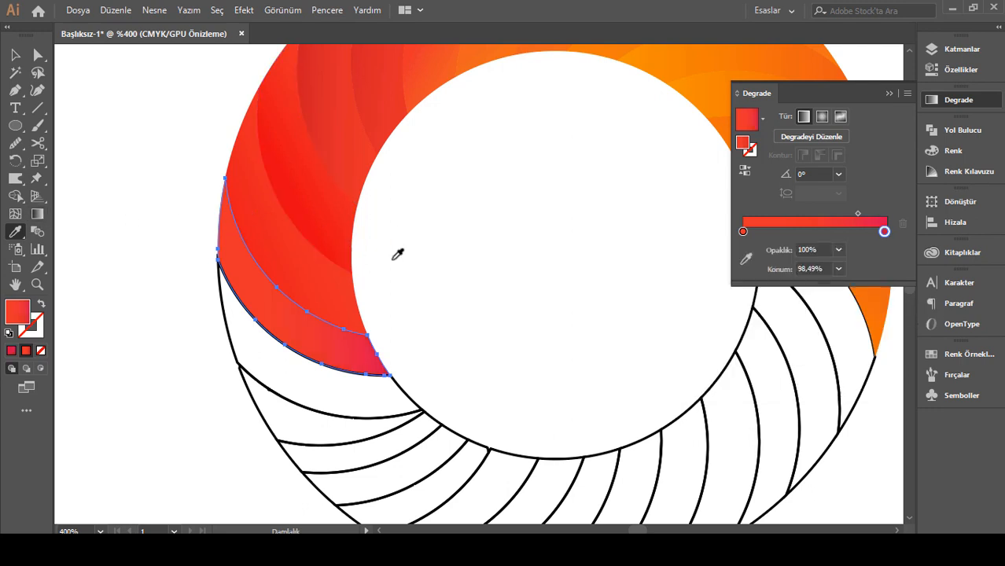
pyautogui.click(17, 55)
pyautogui.click(231, 274)
pyautogui.press('g')
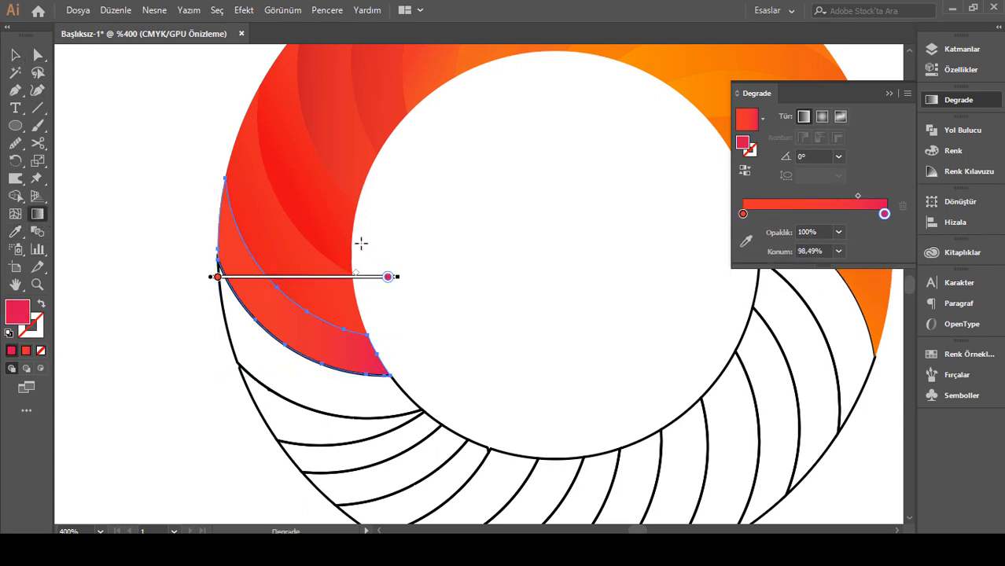
pyautogui.moveTo(377, 242)
pyautogui.mouseDown()
pyautogui.moveTo(295, 334)
pyautogui.moveTo(299, 358)
pyautogui.moveTo(370, 410)
pyautogui.moveTo(403, 379)
pyautogui.mouseUp()
# Copy the thirteenth band's gradient onto the unfilled fourteenth band and redraw it downwards at -73°.
pyautogui.scroll(-3, 182, 319)
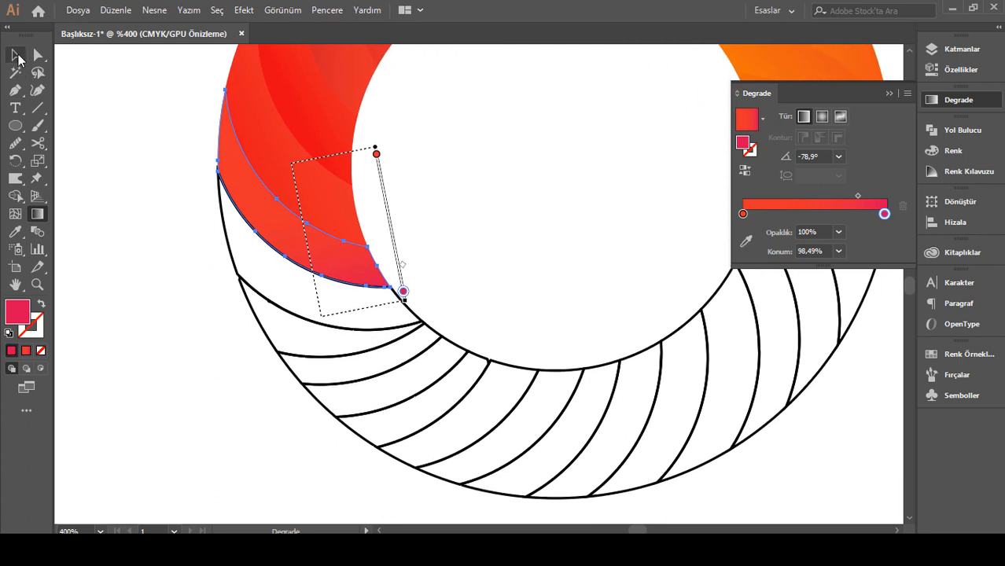
pyautogui.click(18, 57)
pyautogui.click(214, 259)
pyautogui.press('i')
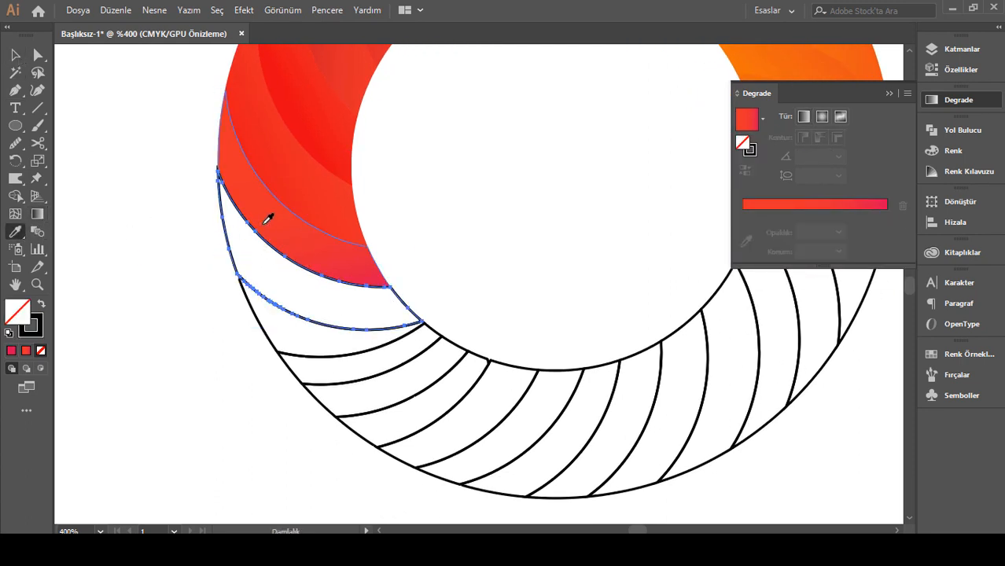
pyautogui.click(264, 223)
pyautogui.scroll(1, 105, 185)
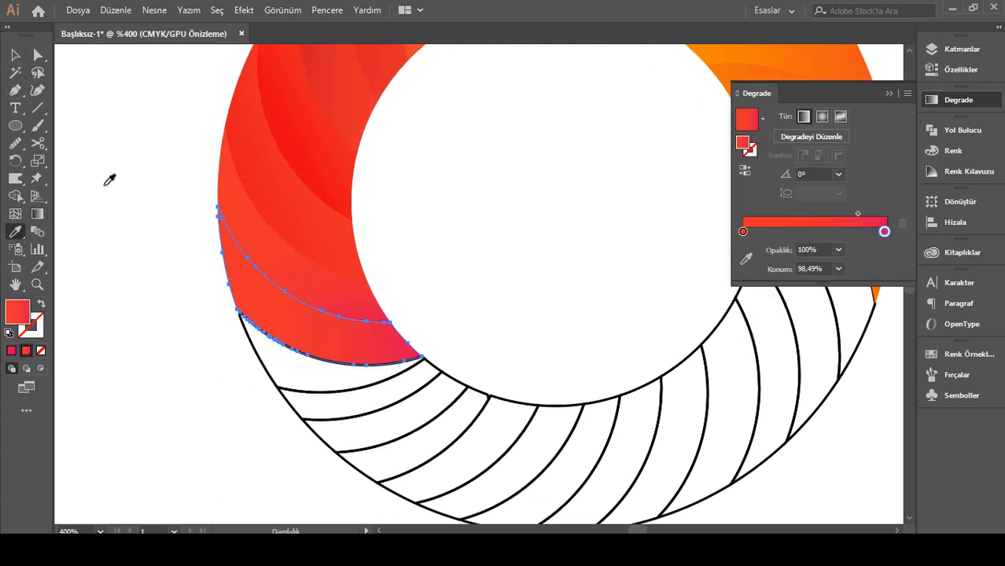
pyautogui.click(37, 214)
pyautogui.moveTo(205, 212)
pyautogui.mouseDown()
pyautogui.moveTo(267, 292)
pyautogui.moveTo(296, 376)
pyautogui.moveTo(268, 389)
pyautogui.moveTo(256, 340)
pyautogui.moveTo(253, 371)
pyautogui.mouseUp()
pyautogui.scroll(-2, 253, 371)
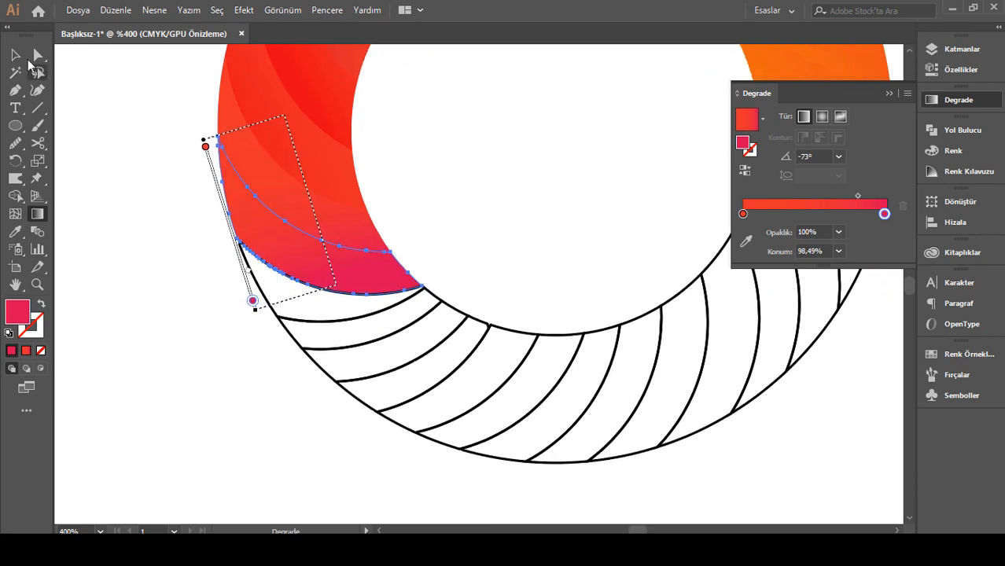
# Redraw the thirteenth band's gradient downwards outside the ring at -107.8° and deselect the band.
pyautogui.click(15, 55)
pyautogui.scroll(3, 264, 258)
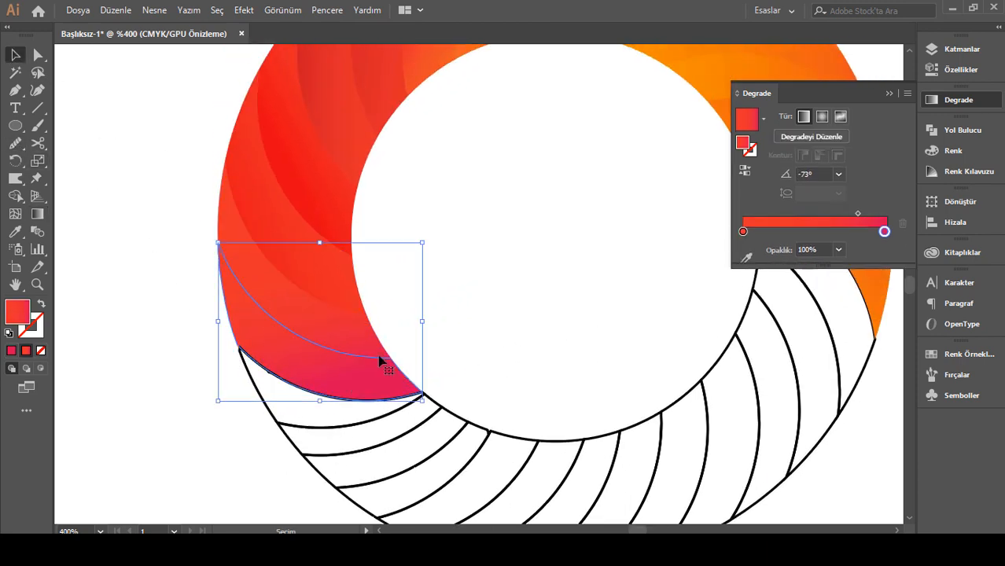
pyautogui.press('g')
pyautogui.moveTo(209, 116); pyautogui.dragTo(144, 323)
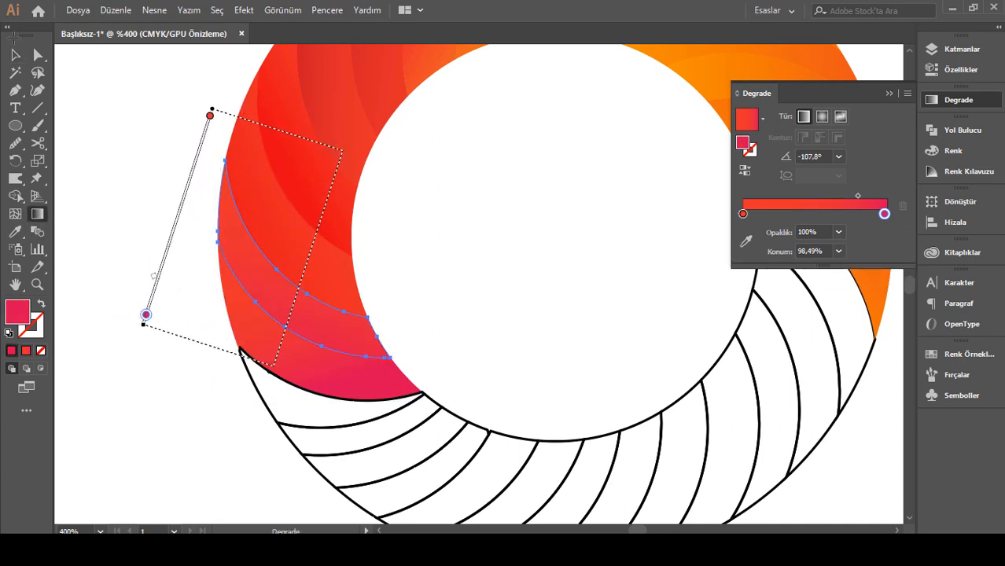
pyautogui.click(15, 55)
pyautogui.click(149, 208)
# Redraw the fourteenth band's gradient downwards outside the ring at -101.9°.
pyautogui.click(273, 343)
pyautogui.click(37, 214)
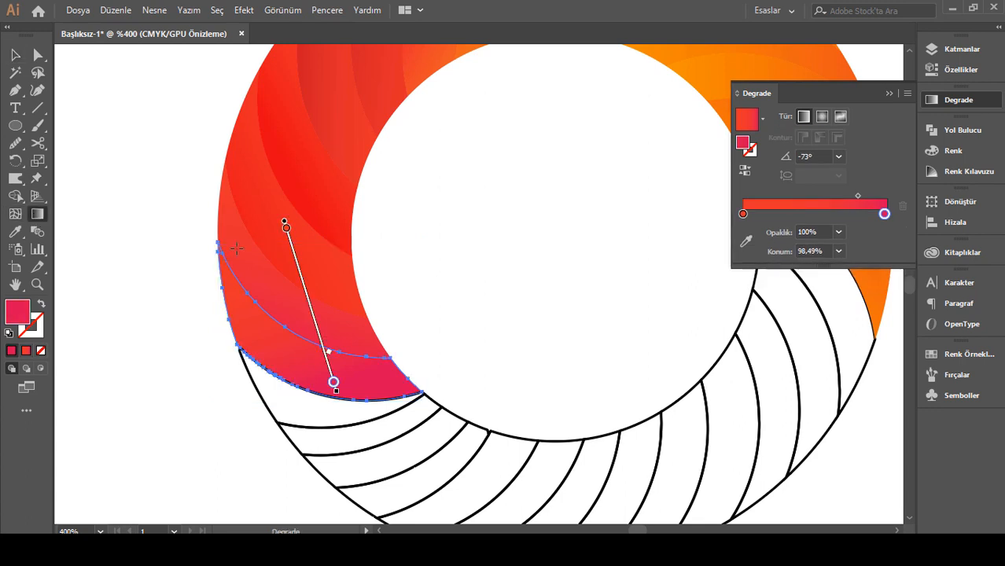
pyautogui.moveTo(220, 128); pyautogui.dragTo(167, 381)
pyautogui.scroll(-2, 213, 337)
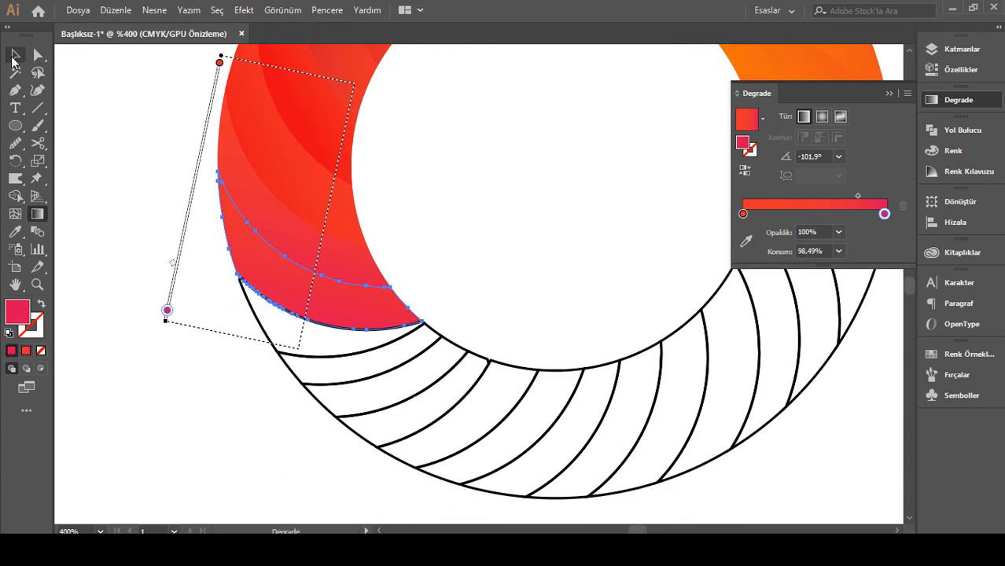
# Copy the fourteenth band's gradient onto the unfilled fifteenth band, redraw it diagonally downwards at -49.3° and deselect the band.
pyautogui.click(13, 57)
pyautogui.click(269, 343)
pyautogui.press('i')
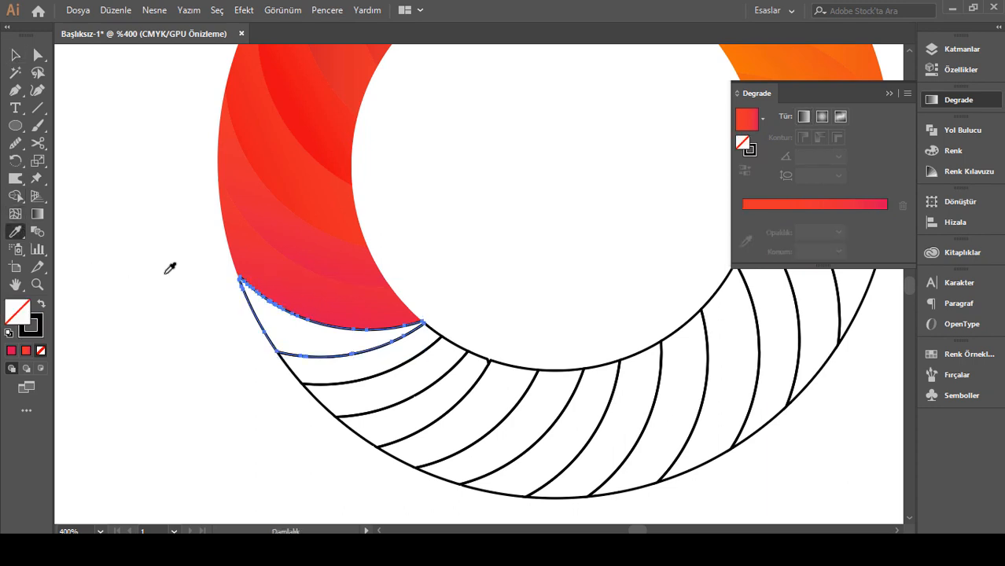
pyautogui.click(280, 278)
pyautogui.press('g')
pyautogui.moveTo(179, 258); pyautogui.dragTo(282, 378)
pyautogui.click(16, 55)
pyautogui.click(198, 259)
# Hide the fourteenth band to expose the stray black sliver along the fifteenth band's upper edge.
pyautogui.scroll(-3, 197, 259)
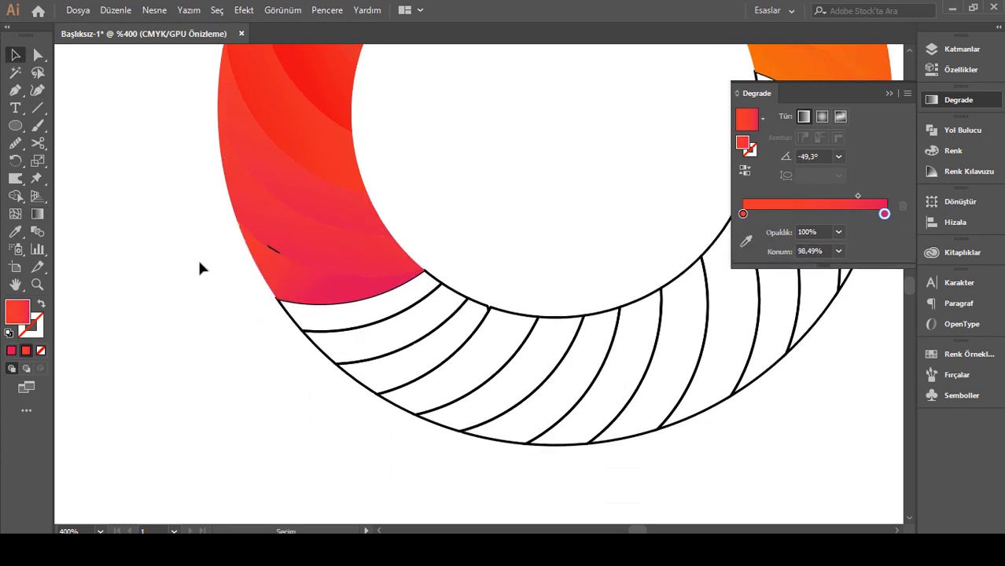
pyautogui.hotkey('ctrl', '+')
pyautogui.hotkey('ctrl', '+')
pyautogui.scroll(2, 197, 264)
pyautogui.click(70, 265)
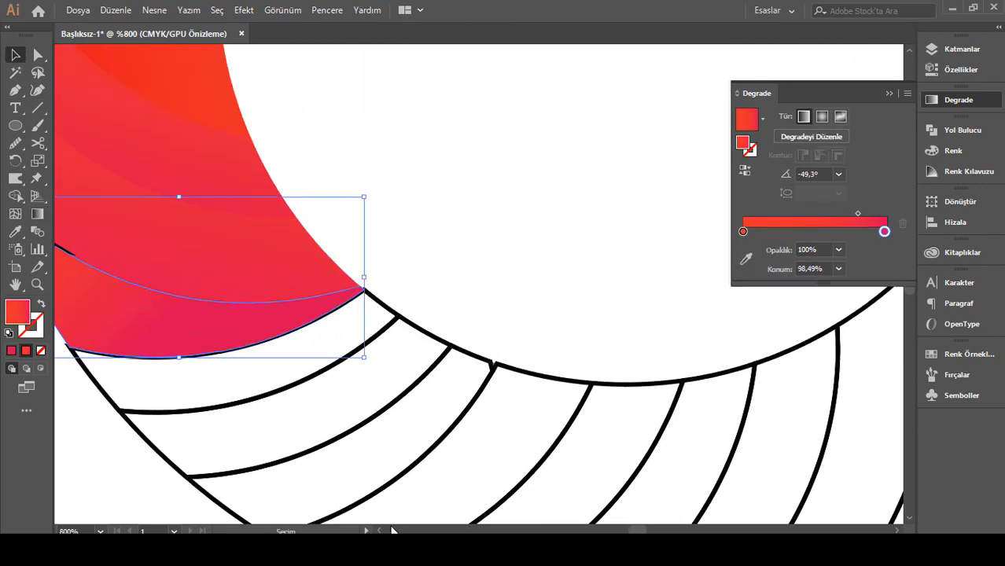
pyautogui.hscroll(-5, 343, 485)
pyautogui.hotkey('ctrl', '+')
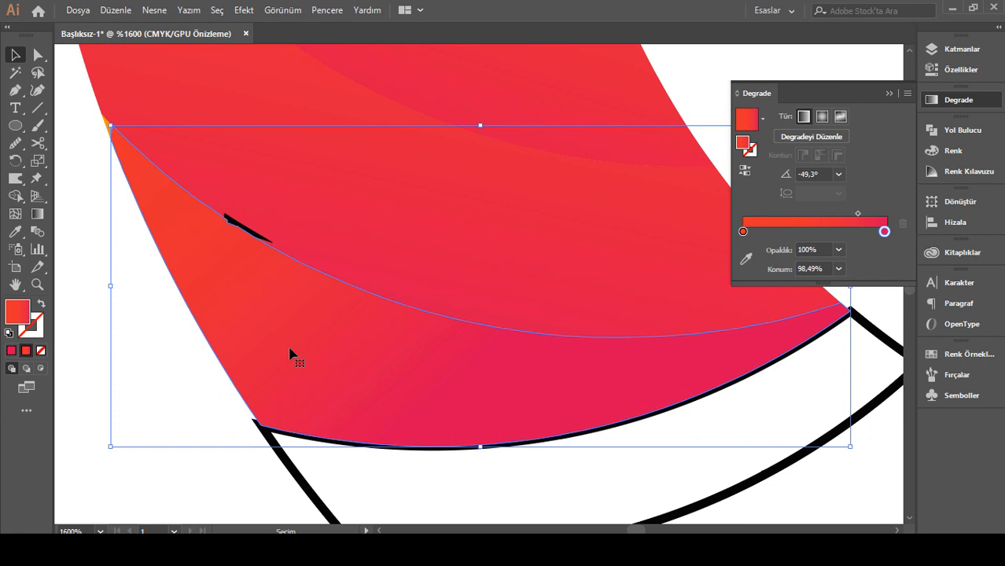
pyautogui.click(260, 242)
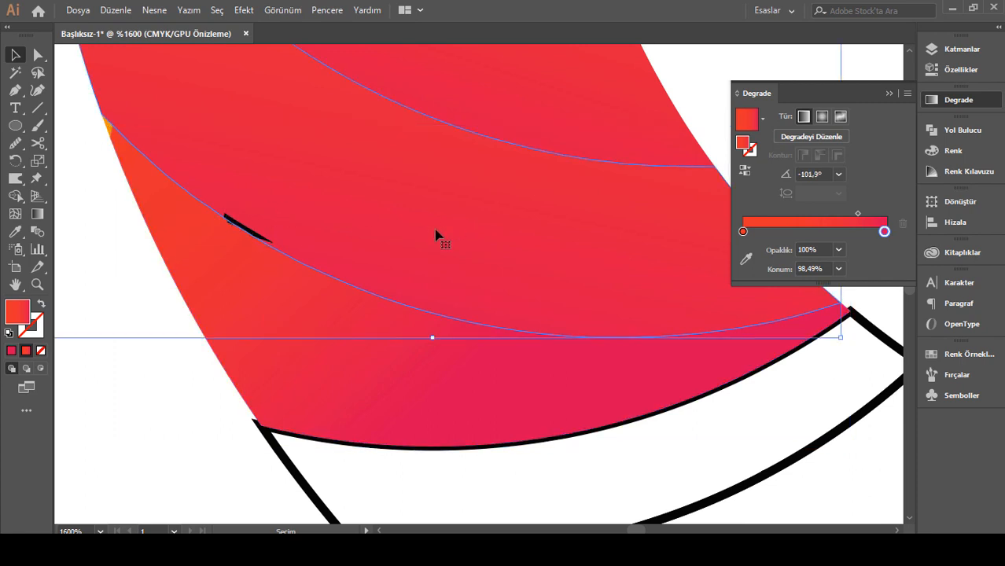
pyautogui.click(955, 49)
pyautogui.click(751, 168)
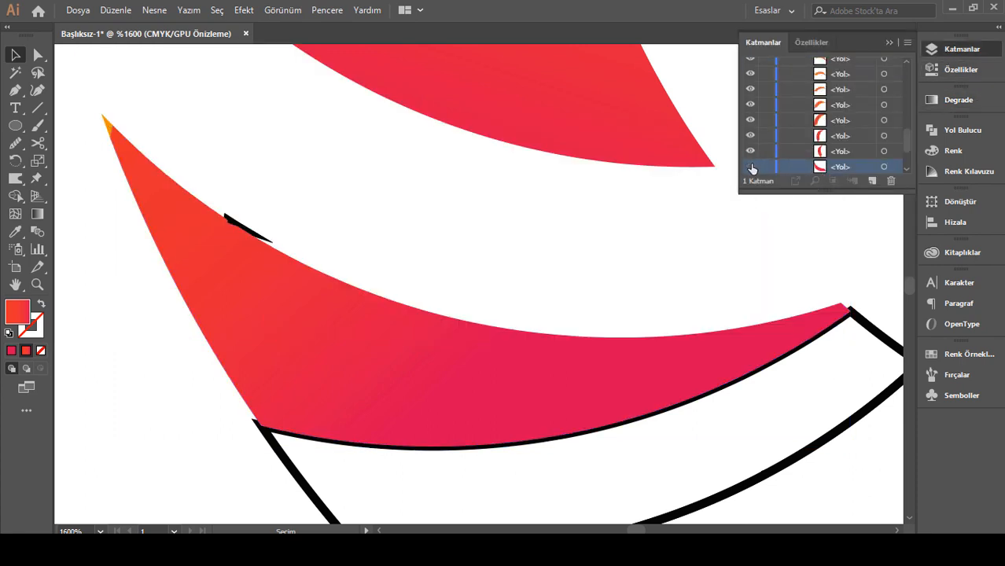
# Hide the fifteenth band as well and delete the stray black sliver.
pyautogui.moveTo(253, 238); pyautogui.dragTo(240, 223)
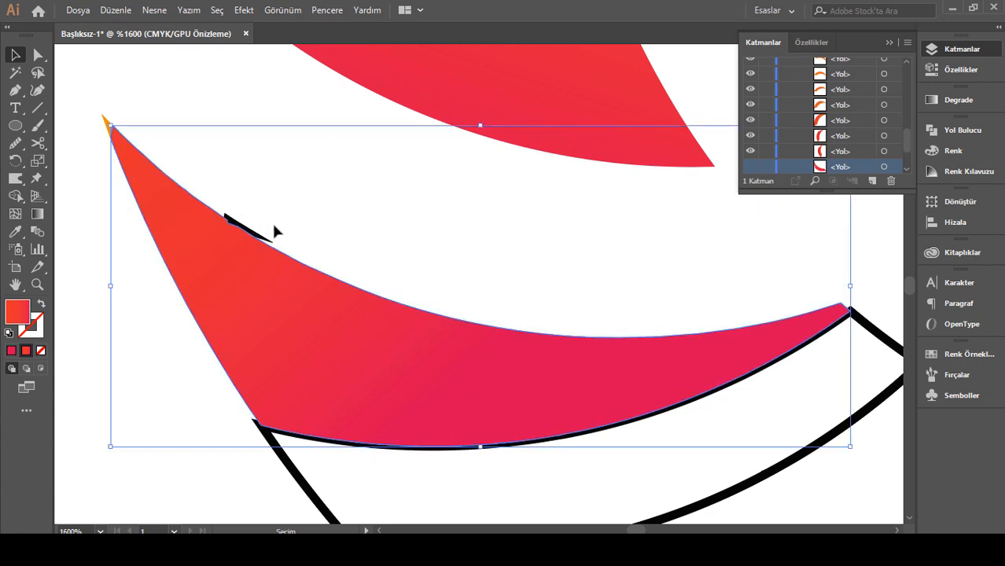
pyautogui.click(272, 223)
pyautogui.click(275, 246)
pyautogui.scroll(3, 817, 118)
pyautogui.click(751, 69)
pyautogui.click(245, 235)
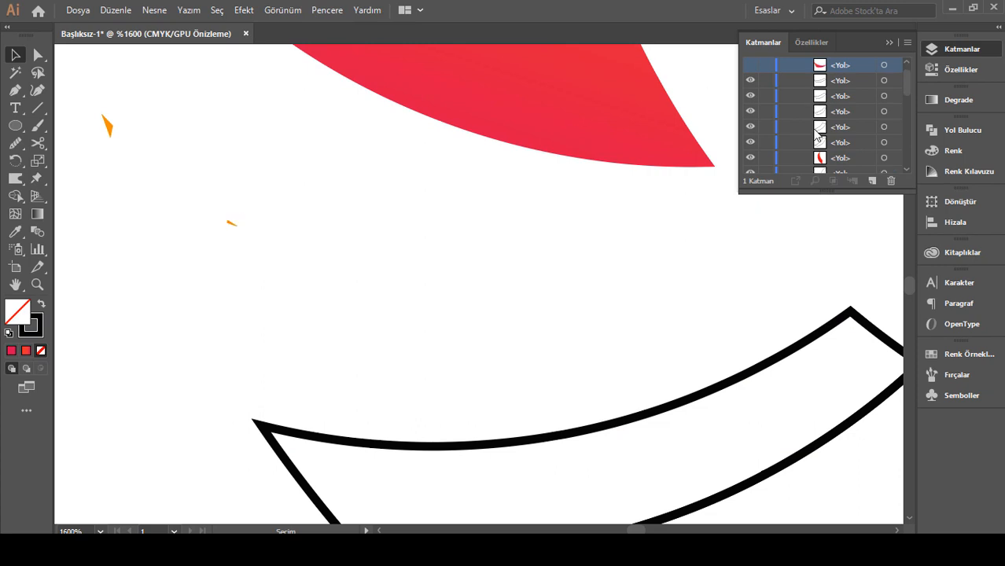
# Make the hidden fourteenth and fifteenth bands visible again.
pyautogui.scroll(1, 758, 93)
pyautogui.click(751, 82)
pyautogui.scroll(-5, 794, 129)
pyautogui.click(751, 160)
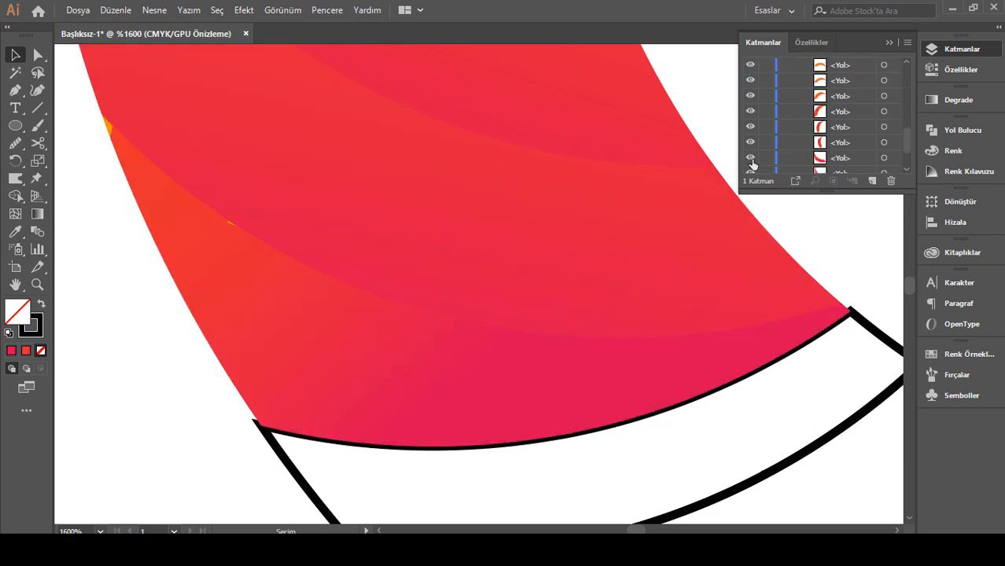
# Recolour the leftover orange slivers between the fourteenth and fifteenth bands with the adjacent red gradient using the Eyedropper and deselect them.
pyautogui.scroll(2, 146, 343)
pyautogui.click(108, 185)
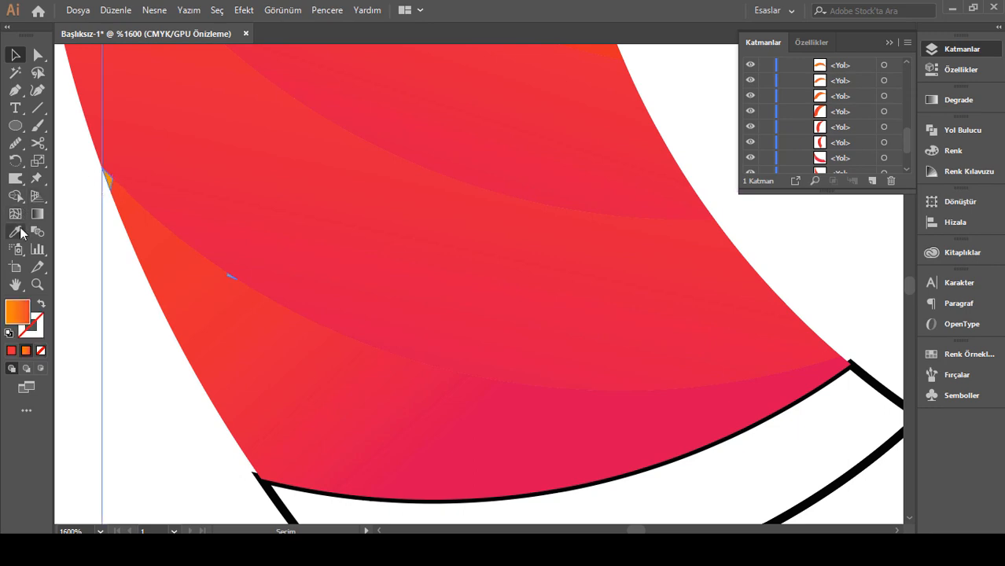
pyautogui.click(21, 233)
pyautogui.click(211, 295)
pyautogui.click(16, 55)
pyautogui.click(65, 189)
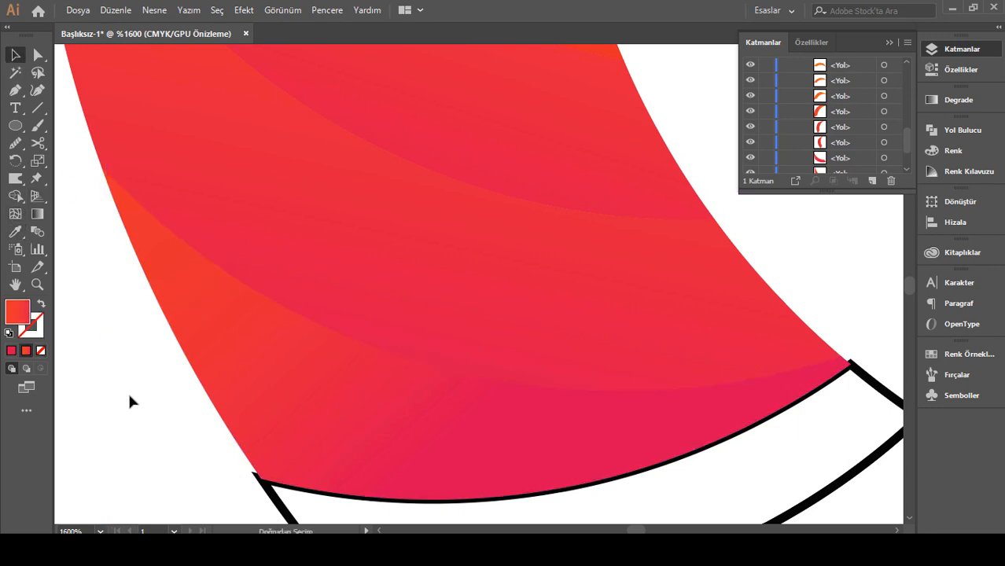
# Copy the fifteenth band's gradient onto the unfilled sixteenth band with the Eyedropper.
pyautogui.scroll(-5, 127, 390)
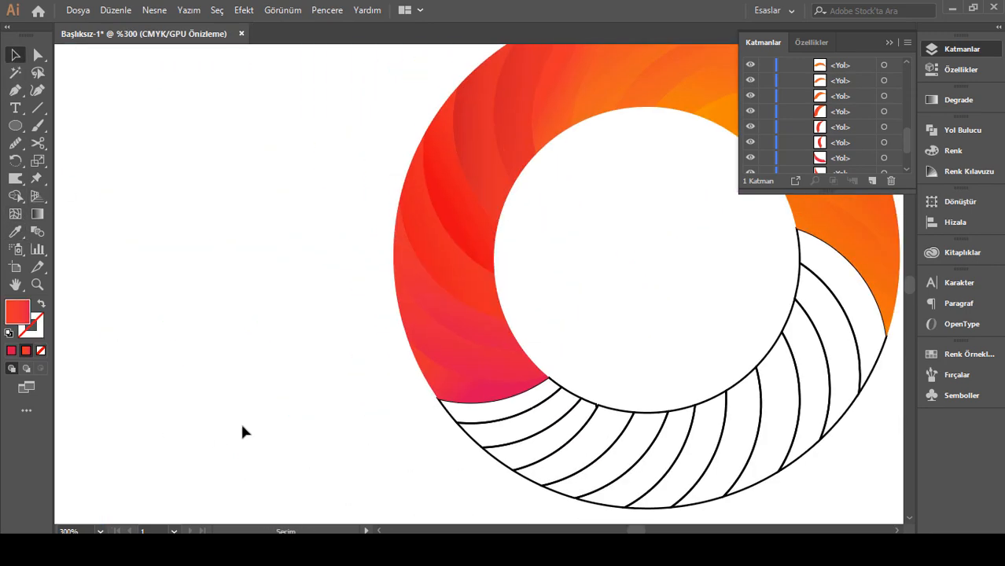
pyautogui.scroll(3, 243, 432)
pyautogui.scroll(-2, 243, 432)
pyautogui.click(898, 530)
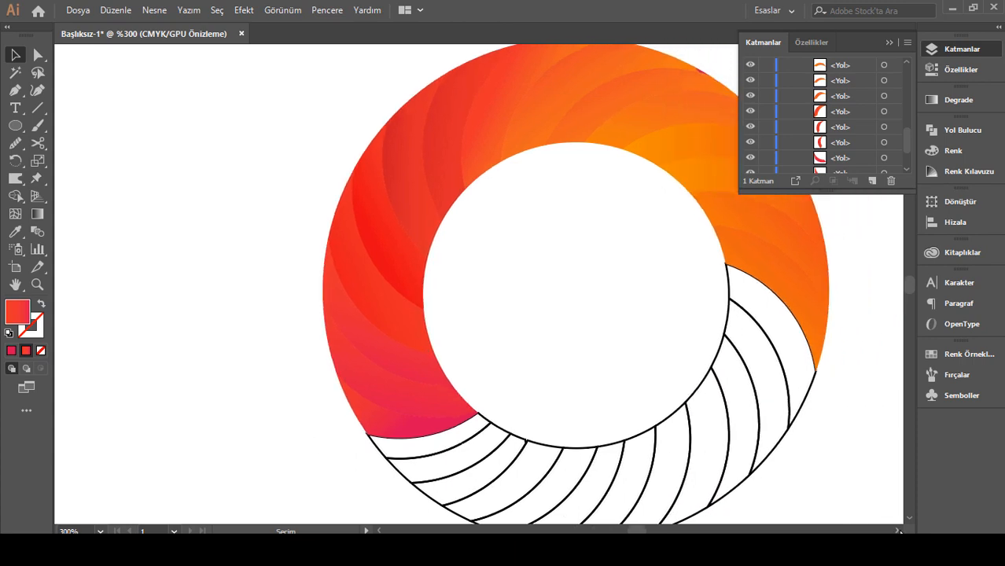
pyautogui.scroll(-4, 570, 355)
pyautogui.scroll(1, 535, 377)
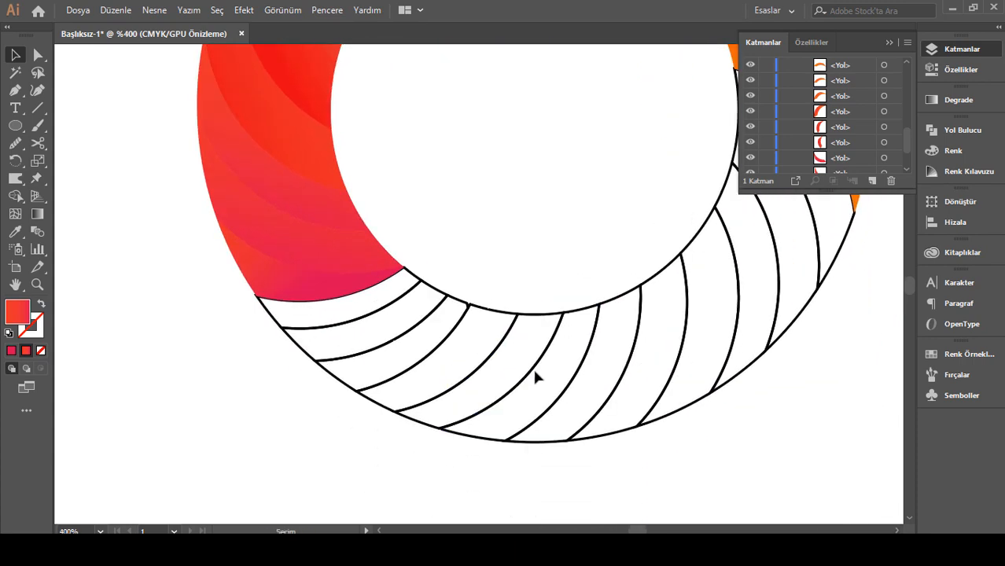
pyautogui.click(409, 281)
pyautogui.click(15, 231)
pyautogui.click(412, 272)
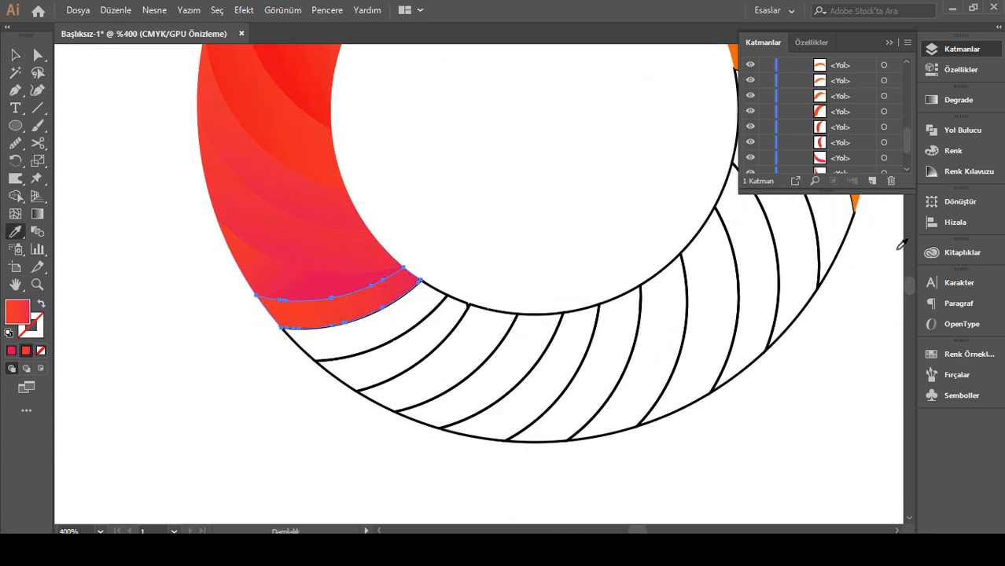
# Redraw the sixteenth band's gradient from outside the ring towards its inner edge at -27.1° and deselect the band.
pyautogui.click(37, 213)
pyautogui.moveTo(376, 339)
pyautogui.mouseDown()
pyautogui.moveTo(274, 339)
pyautogui.moveTo(332, 392)
pyautogui.mouseUp()
pyautogui.moveTo(179, 244)
pyautogui.mouseDown()
pyautogui.moveTo(348, 349)
pyautogui.moveTo(418, 288)
pyautogui.moveTo(383, 294)
pyautogui.moveTo(377, 352)
pyautogui.moveTo(321, 352)
pyautogui.moveTo(321, 389)
pyautogui.moveTo(379, 346)
pyautogui.mouseUp()
pyautogui.click(15, 54)
pyautogui.click(129, 168)
pyautogui.scroll(2, 599, 235)
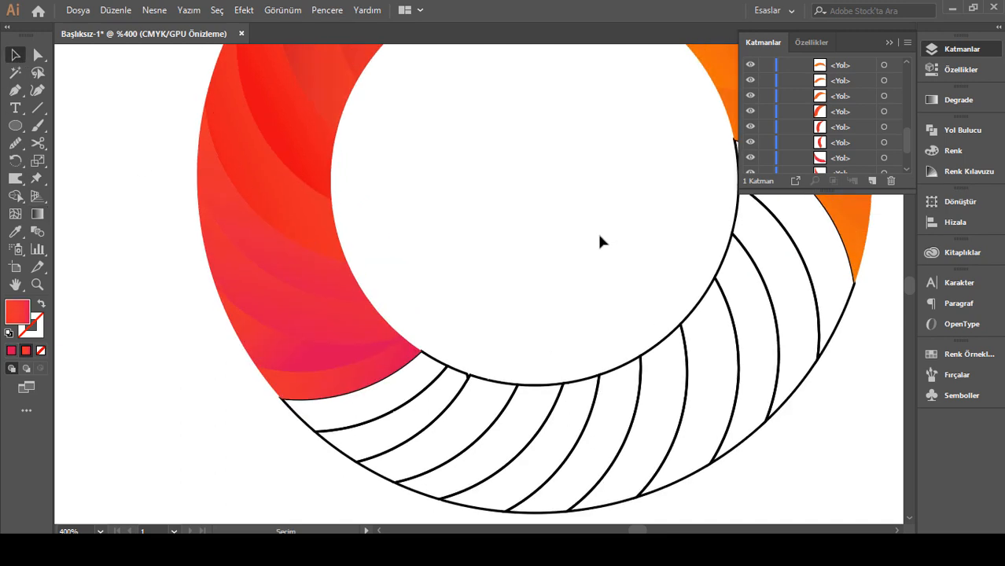
# Set the sixteenth band's gradient to run from pinkish red to maroon using the swatches.
pyautogui.click(937, 100)
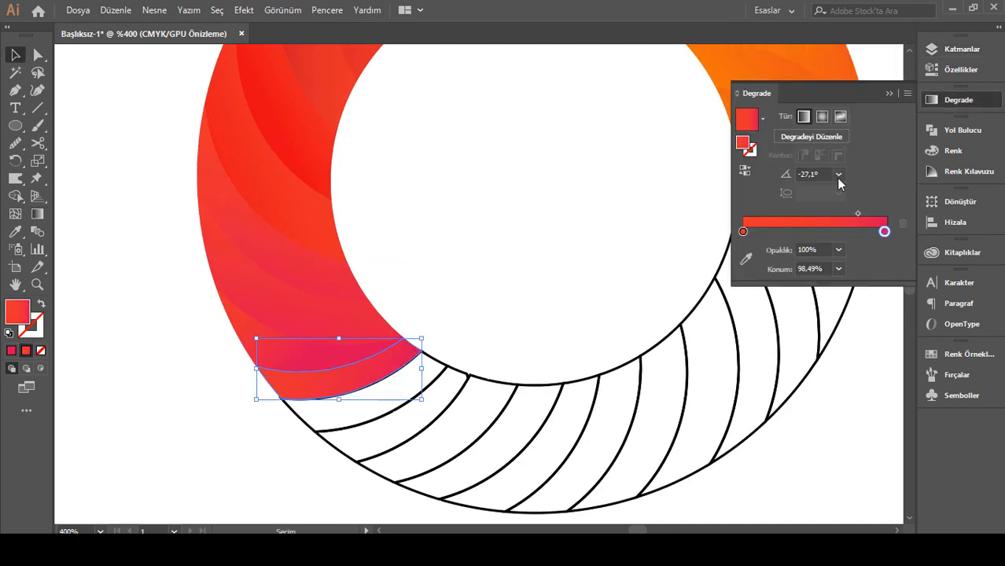
pyautogui.doubleClick(885, 232)
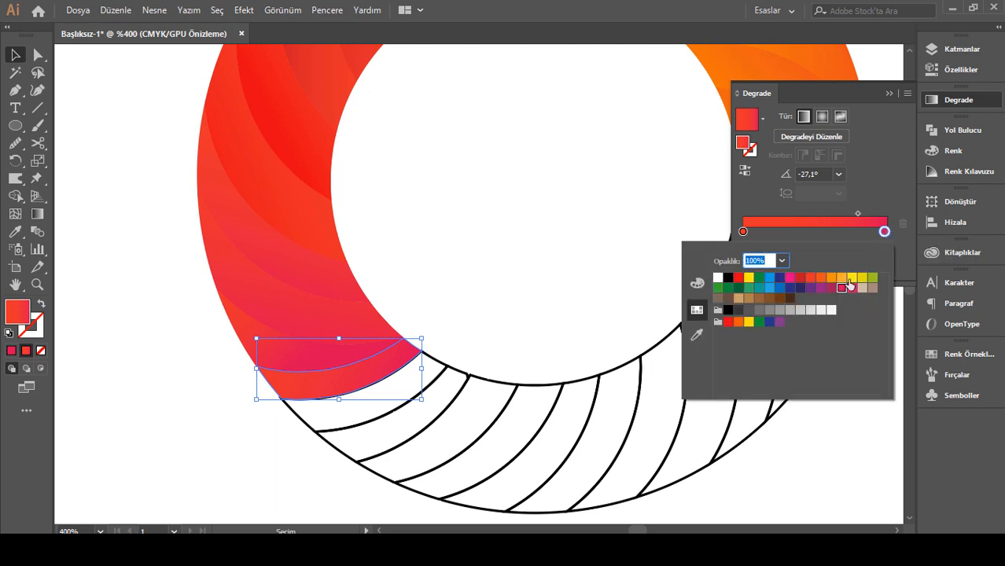
pyautogui.click(742, 232)
pyautogui.doubleClick(742, 232)
pyautogui.click(833, 289)
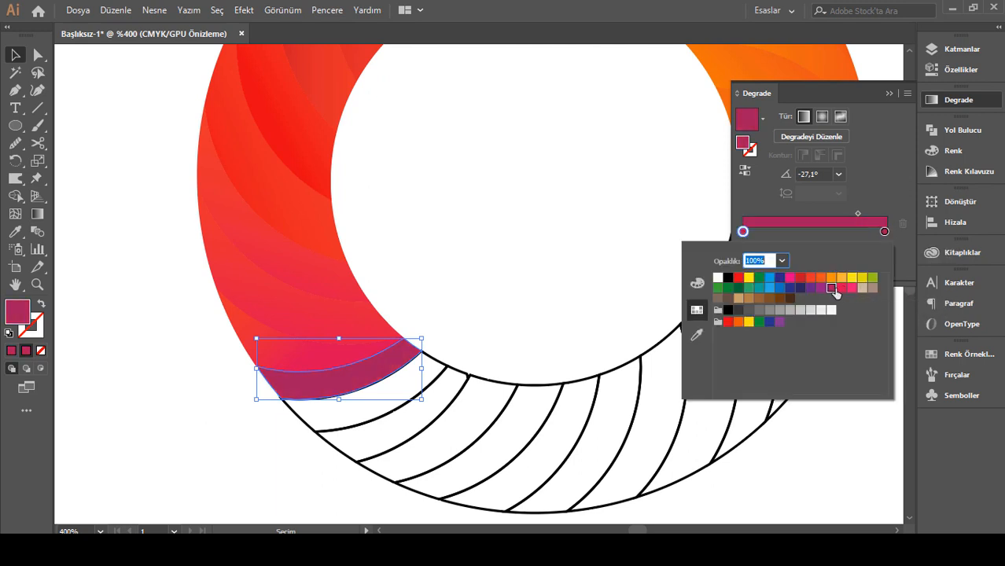
# Redraw the sixteenth band's gradient at -6.6° from outside the ring to its inner edge and deselect the band.
pyautogui.click(34, 213)
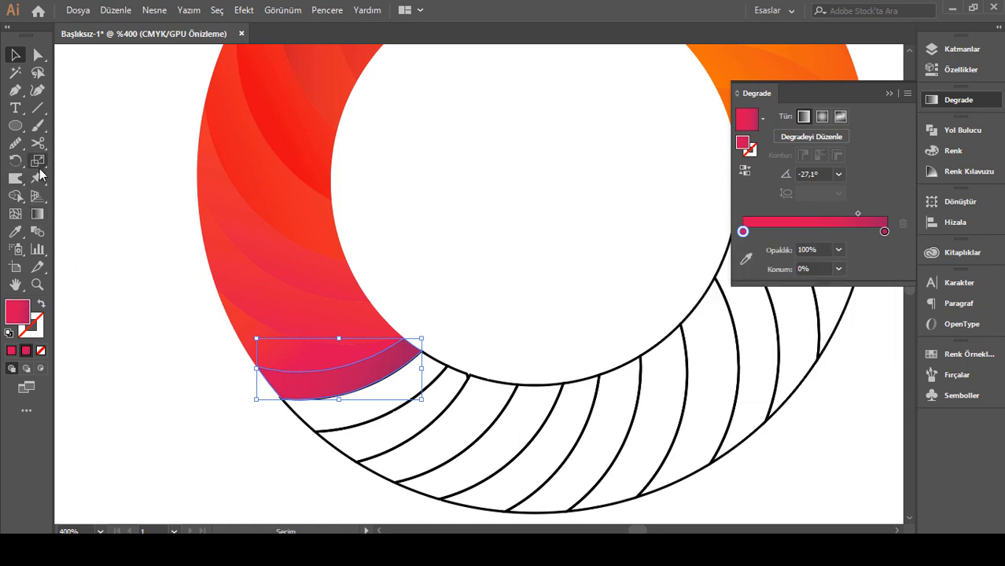
pyautogui.click(37, 214)
pyautogui.moveTo(191, 328)
pyautogui.mouseDown()
pyautogui.moveTo(408, 426)
pyautogui.moveTo(489, 374)
pyautogui.moveTo(437, 345)
pyautogui.moveTo(398, 361)
pyautogui.mouseUp()
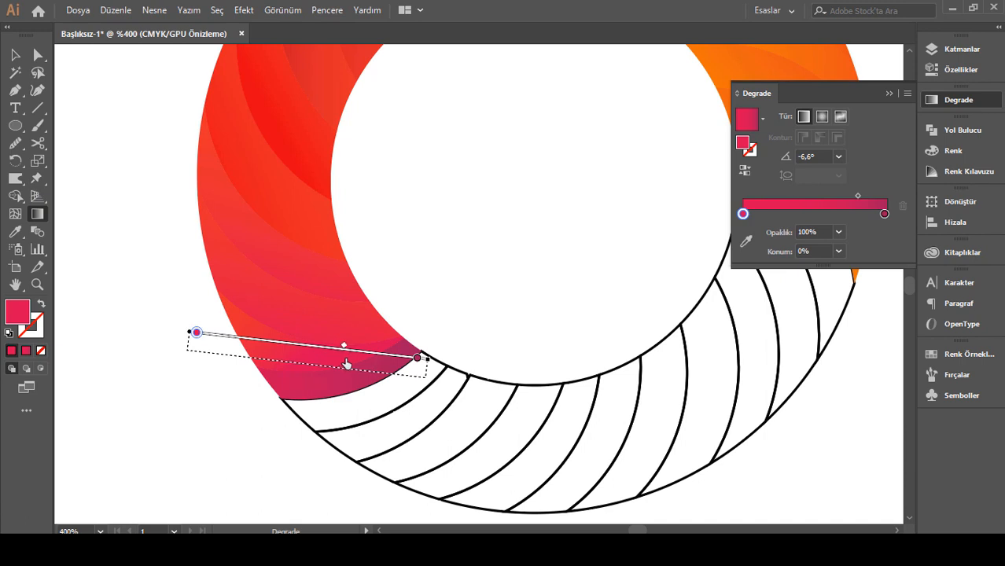
pyautogui.click(15, 53)
pyautogui.click(130, 167)
# Redraw the fifteenth band's gradient across the ring at -18.4° and move its end stop to 84.03%.
pyautogui.scroll(-2, 330, 324)
pyautogui.click(273, 279)
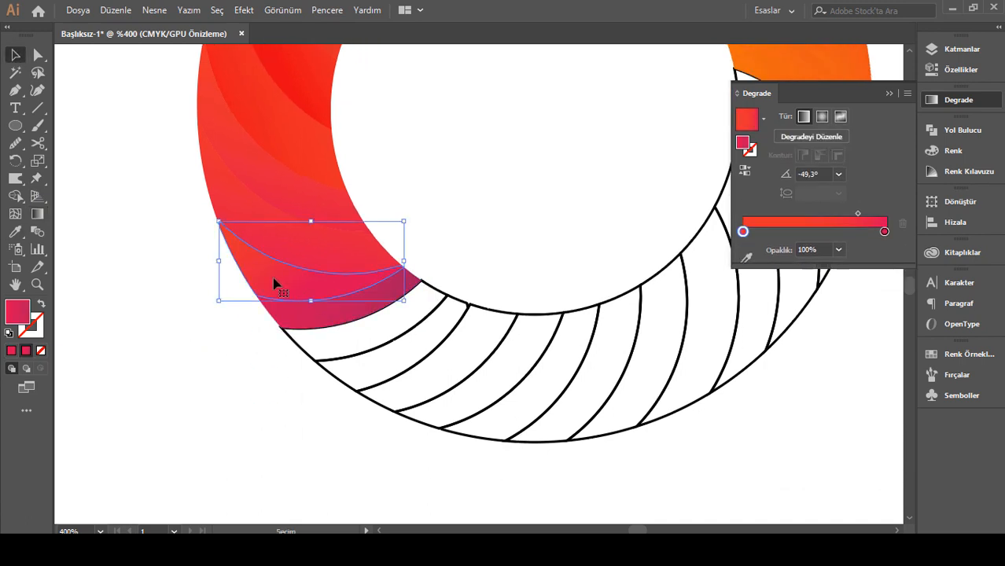
pyautogui.click(37, 214)
pyautogui.moveTo(188, 240); pyautogui.dragTo(356, 301)
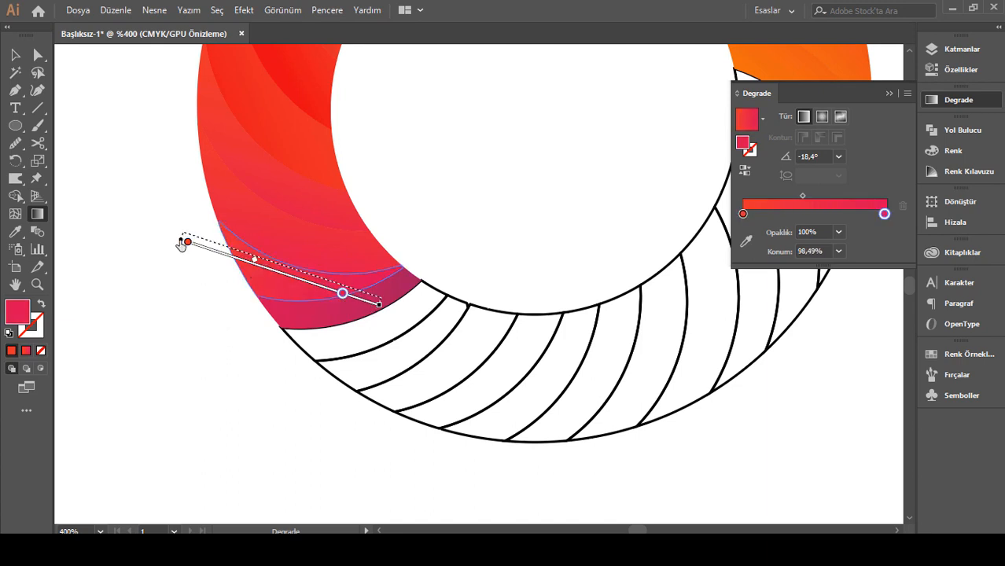
pyautogui.press('v')
pyautogui.click(463, 384)
pyautogui.scroll(2, 303, 287)
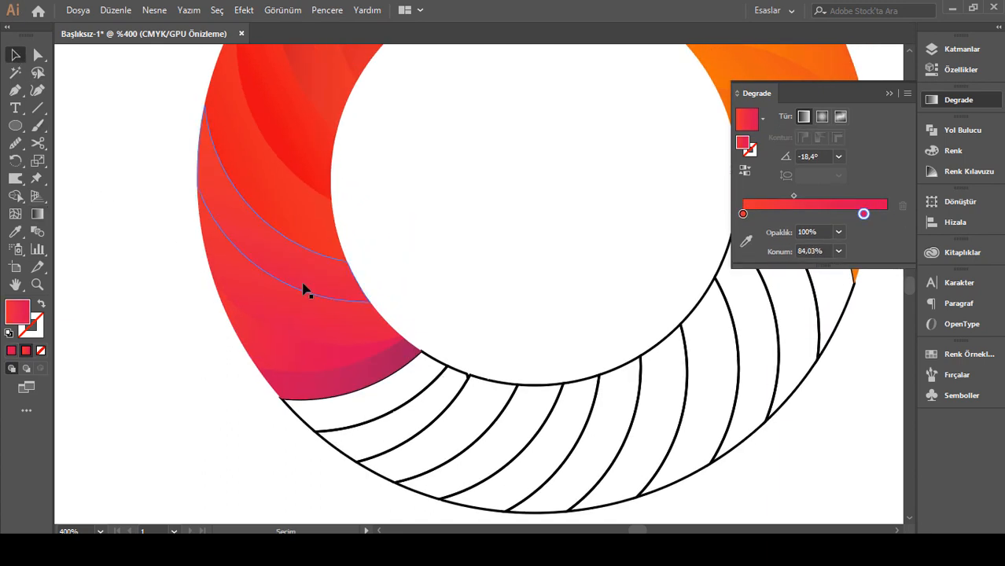
# Redraw the fifteenth band's gradient at -19° and set its end colour to maroon.
pyautogui.click(340, 326)
pyautogui.click(43, 215)
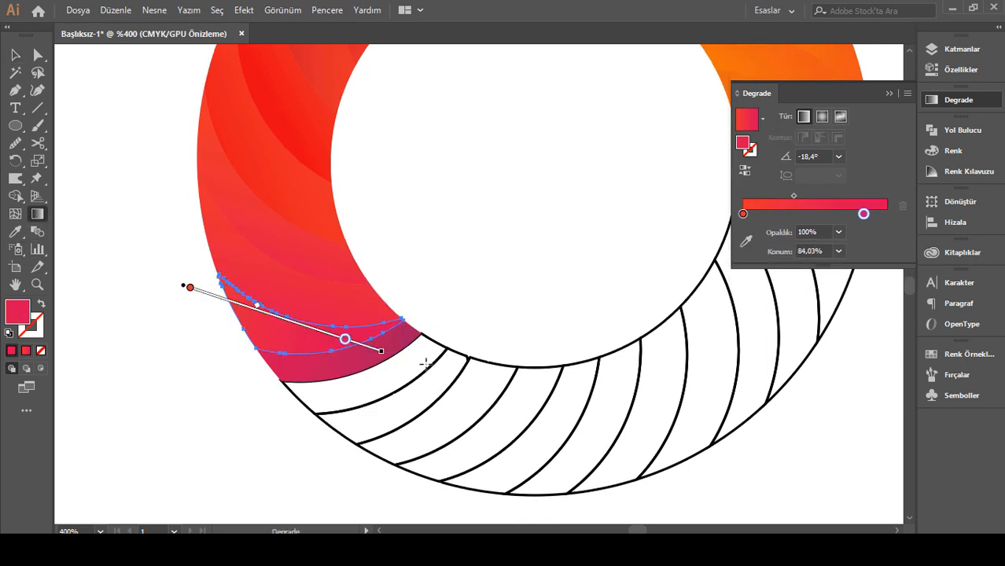
pyautogui.moveTo(421, 356); pyautogui.dragTo(498, 393)
pyautogui.moveTo(187, 274)
pyautogui.mouseDown()
pyautogui.moveTo(346, 345)
pyautogui.moveTo(407, 338)
pyautogui.moveTo(399, 347)
pyautogui.mouseUp()
pyautogui.doubleClick(359, 334)
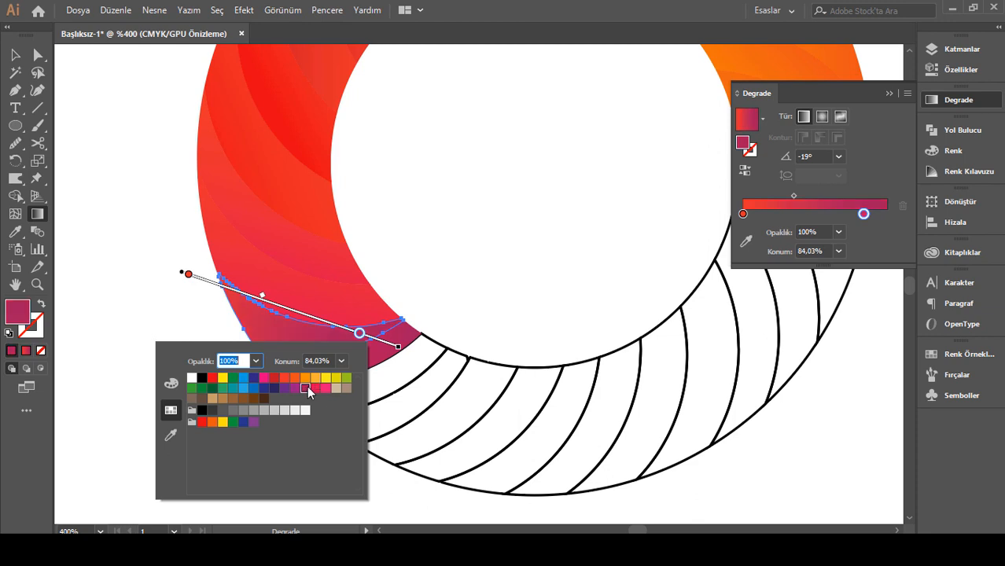
pyautogui.click(261, 297)
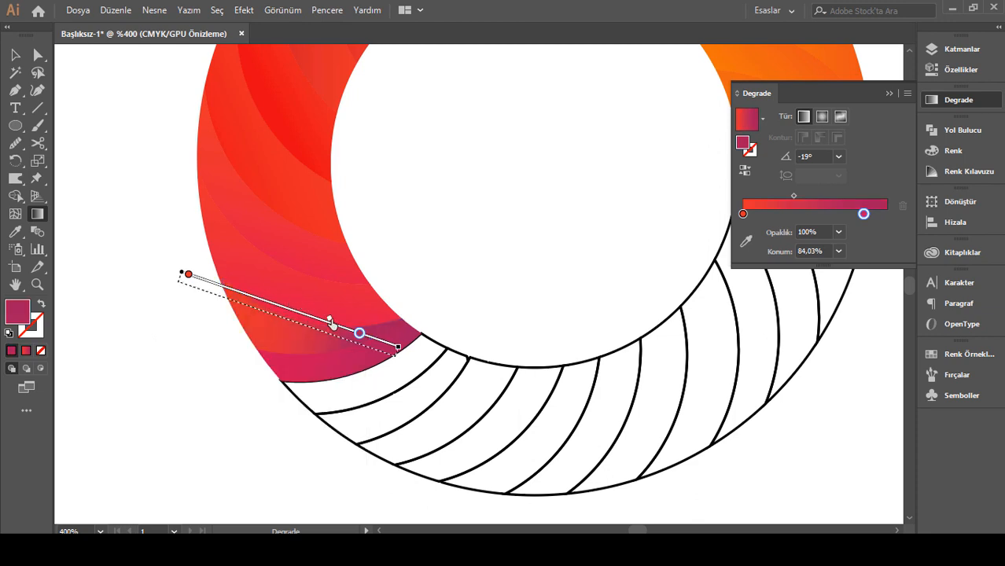
pyautogui.moveTo(331, 322); pyautogui.dragTo(332, 323)
# Try several gradient directions on the fifteenth band, finishing with one drawn downwards at -62.4°, and deselect the band.
pyautogui.moveTo(386, 354); pyautogui.dragTo(244, 319)
pyautogui.moveTo(184, 285)
pyautogui.mouseDown()
pyautogui.moveTo(353, 384)
pyautogui.moveTo(291, 428)
pyautogui.moveTo(343, 445)
pyautogui.moveTo(326, 421)
pyautogui.moveTo(274, 405)
pyautogui.moveTo(248, 380)
pyautogui.moveTo(409, 379)
pyautogui.moveTo(395, 432)
pyautogui.moveTo(285, 419)
pyautogui.mouseUp()
pyautogui.moveTo(252, 370)
pyautogui.mouseDown()
pyautogui.moveTo(218, 349)
pyautogui.moveTo(298, 292)
pyautogui.mouseUp()
pyautogui.moveTo(192, 229); pyautogui.dragTo(303, 440)
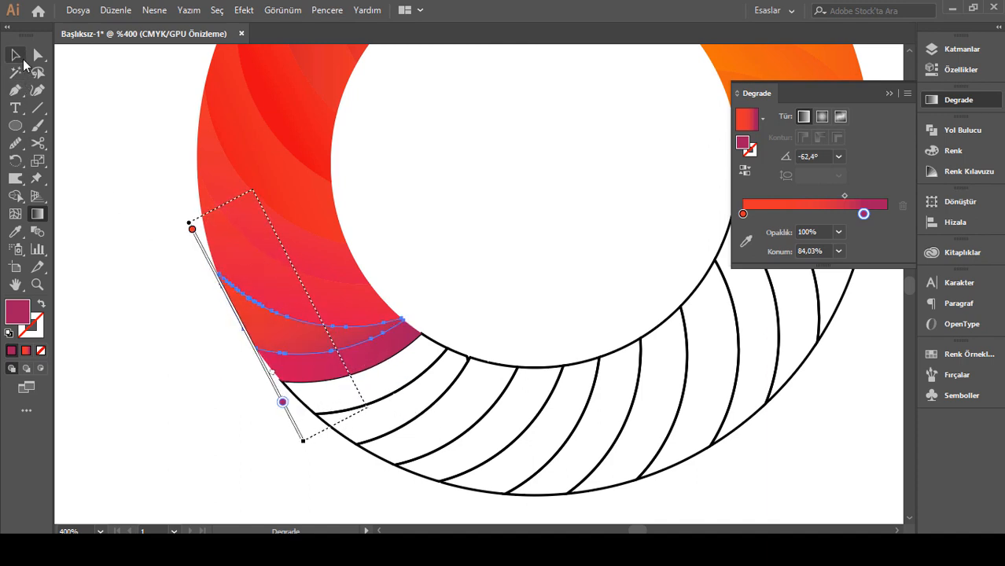
pyautogui.click(22, 63)
pyautogui.click(344, 314)
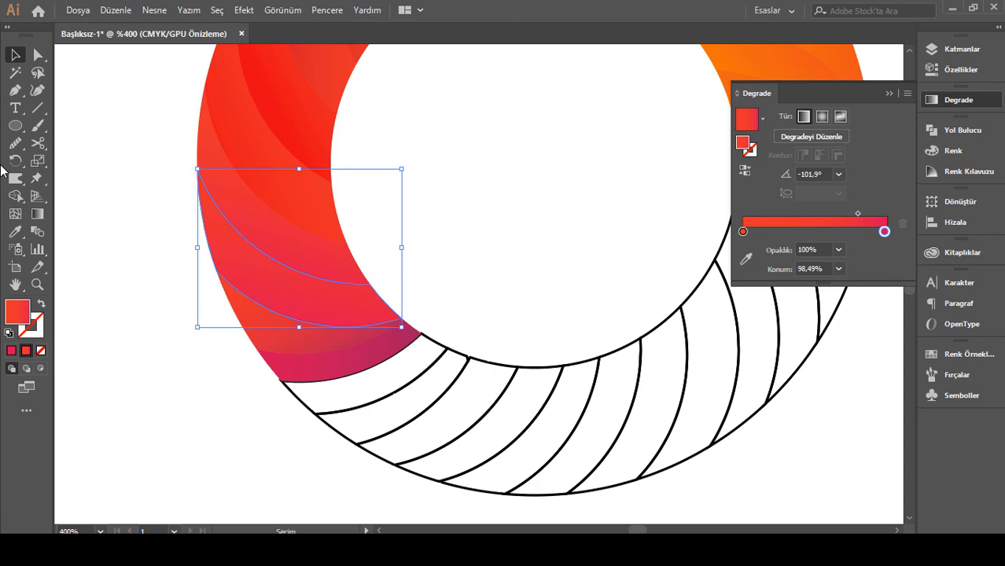
pyautogui.click(172, 274)
# Replace the fifteenth band's gradient with the fourteenth band's orange-red to pinkish-red gradient using the Eyedropper.
pyautogui.scroll(-3, 614, 275)
pyautogui.scroll(4, 615, 285)
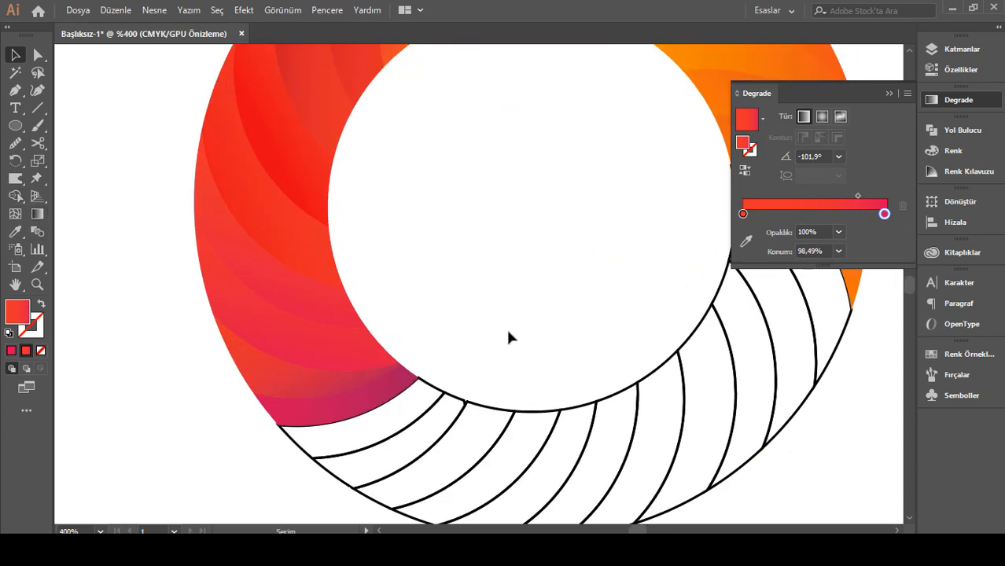
pyautogui.scroll(1, 422, 330)
pyautogui.click(190, 341)
pyautogui.press('i')
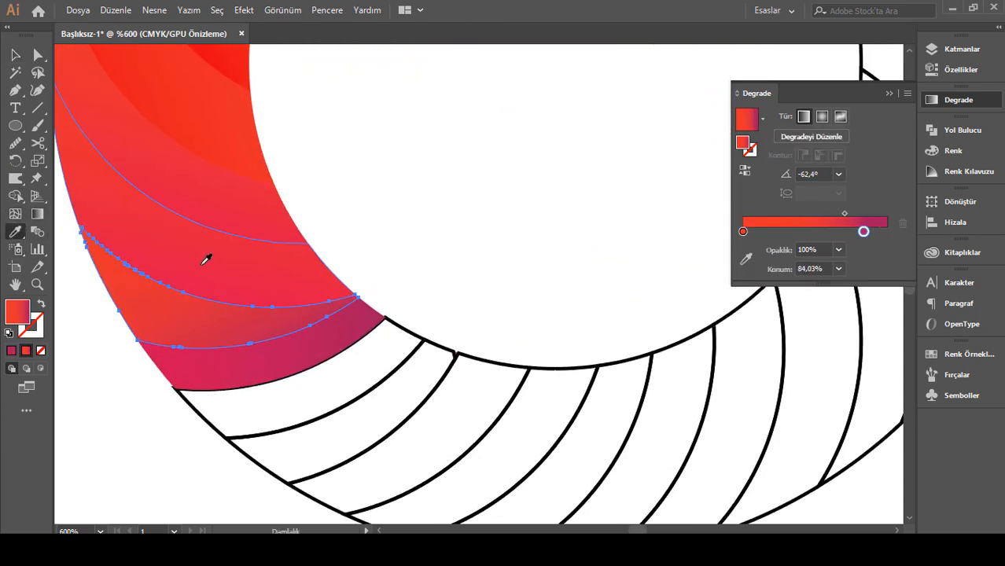
pyautogui.click(206, 260)
# Redraw the fifteenth band's gradient steeply downwards just outside the ring, with orange-red at the upper end.
pyautogui.scroll(-3, 206, 259)
pyautogui.click(37, 213)
pyautogui.moveTo(343, 312); pyautogui.dragTo(192, 267)
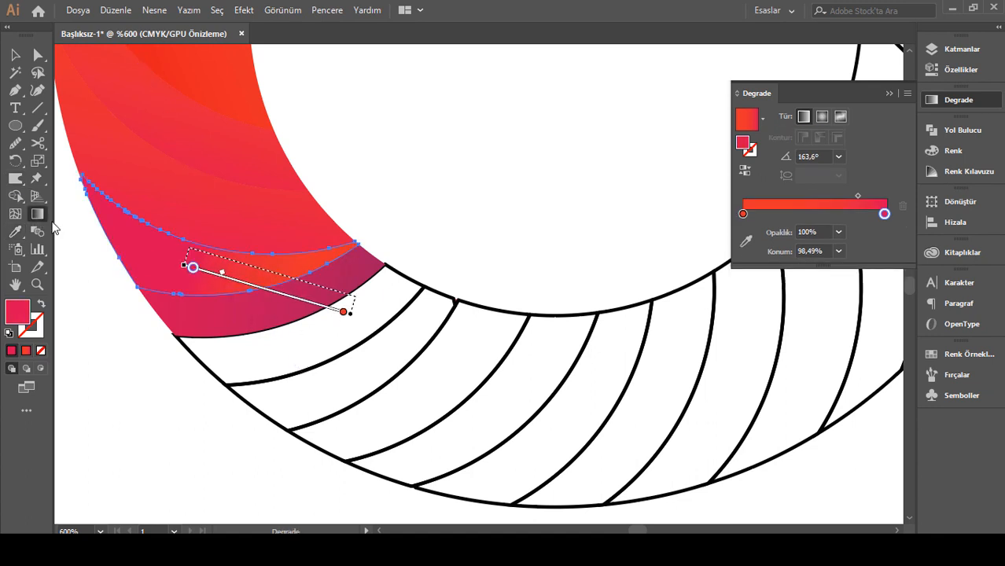
pyautogui.moveTo(68, 170); pyautogui.dragTo(96, 311)
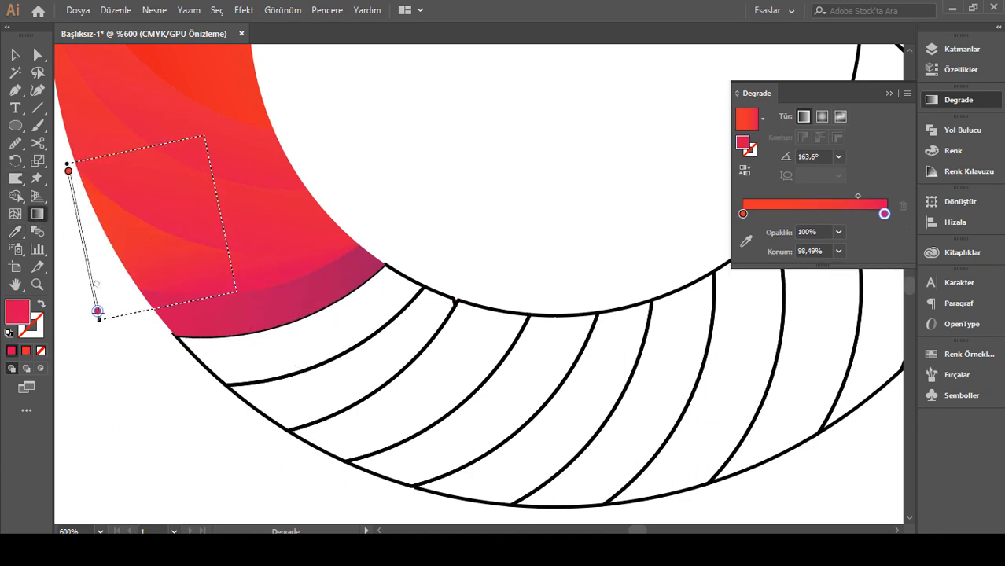
# Replace the sixteenth band's maroon-ended gradient with the fifteenth band's orange-red to pinkish-red gradient using the Eyedropper.
pyautogui.click(14, 56)
pyautogui.click(292, 318)
pyautogui.click(14, 232)
pyautogui.click(197, 276)
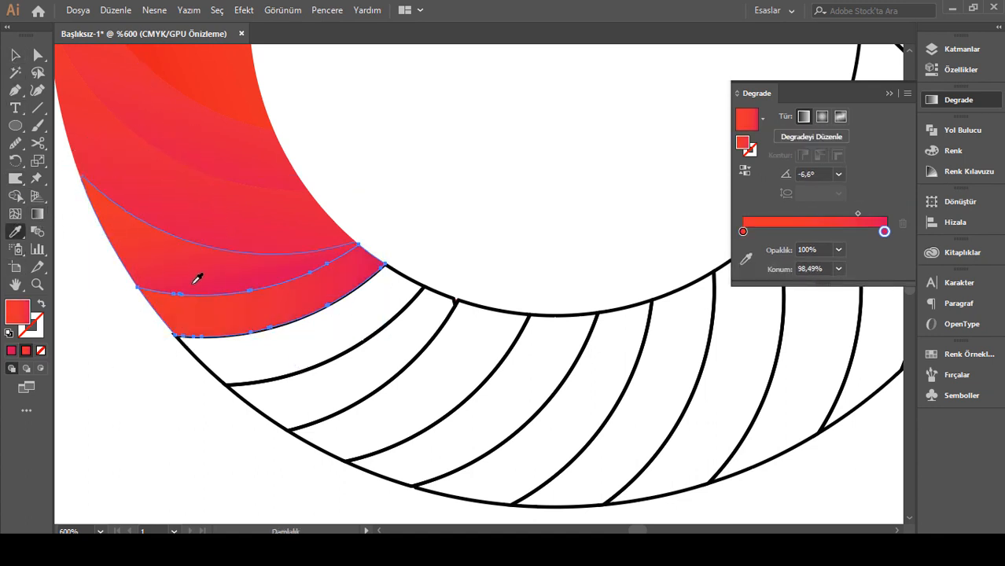
# Redraw the sixteenth band's gradient at -46.4° along the outside of the ring, starting with orange-red at the upper end.
pyautogui.hotkey('ctrl', '-')
pyautogui.hotkey('ctrl', '-')
pyautogui.click(896, 530)
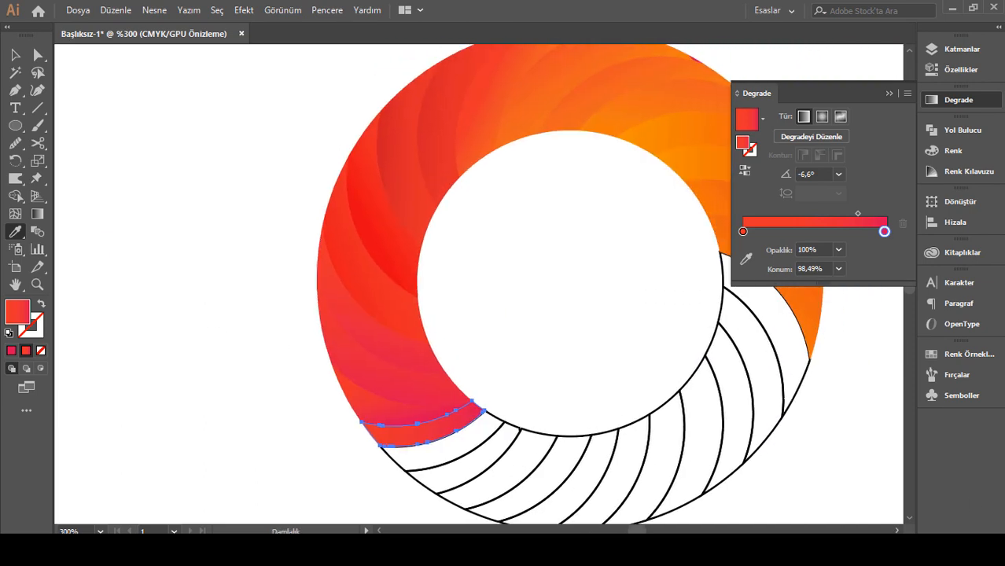
pyautogui.click(896, 530)
pyautogui.scroll(-5, 586, 334)
pyautogui.scroll(-2, 534, 319)
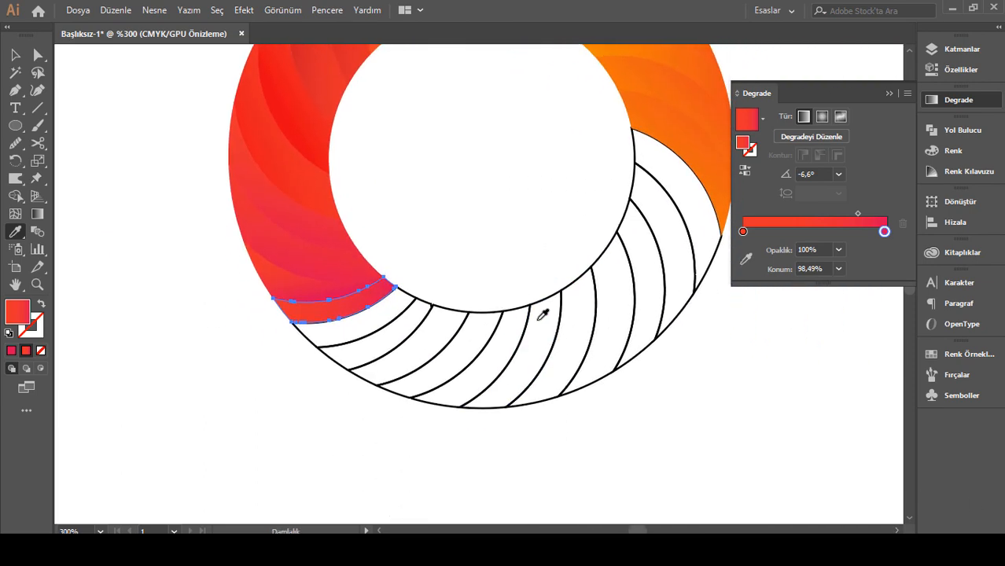
pyautogui.hotkey('ctrl', '+')
pyautogui.press('g')
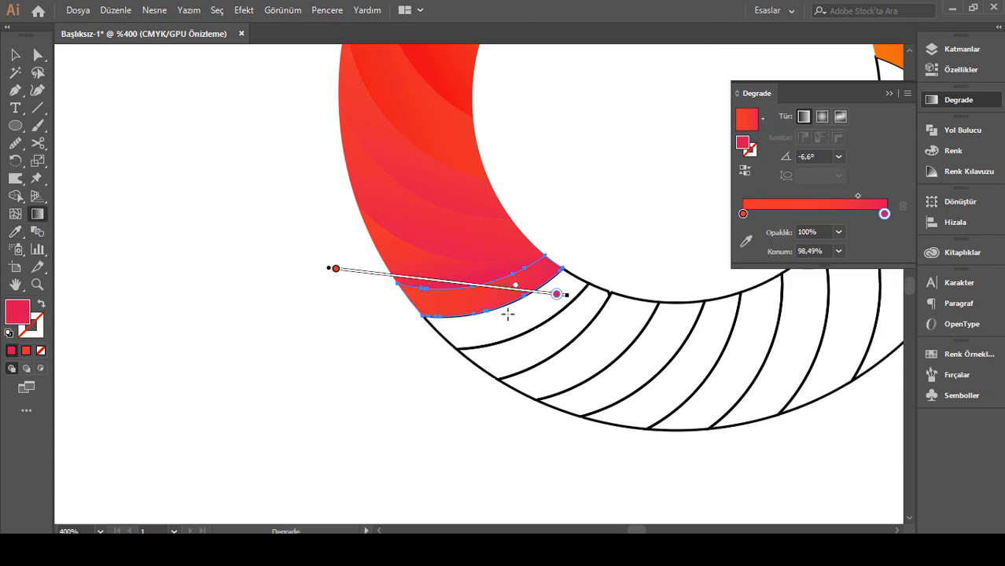
pyautogui.moveTo(518, 340); pyautogui.dragTo(423, 309)
pyautogui.moveTo(309, 228); pyautogui.dragTo(442, 368)
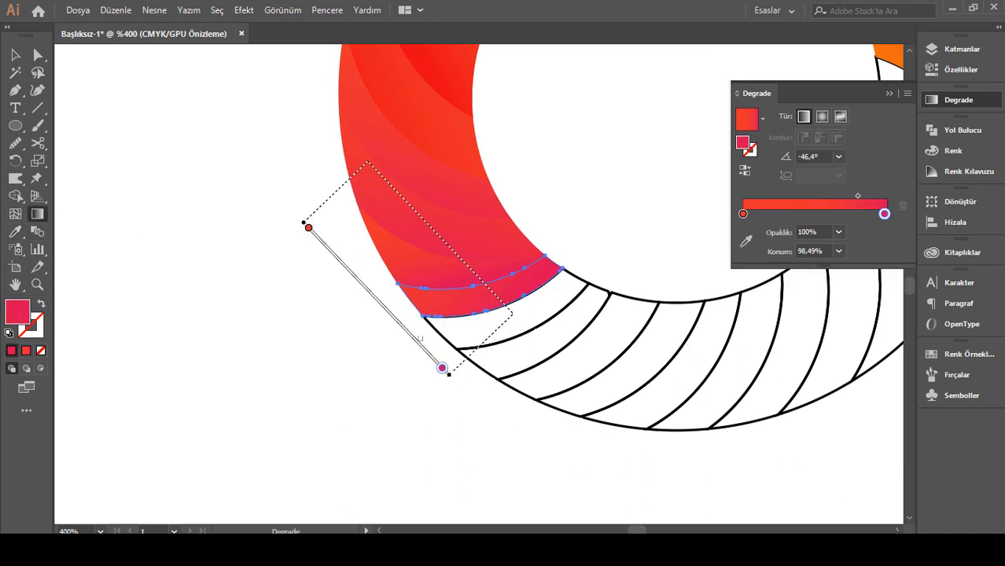
# Fill the seventeenth band with the sixteenth band's stroke-free orange-red to pinkish-red gradient using the Eyedropper.
pyautogui.hscroll(6, 448, 371)
pyautogui.scroll(1, 268, 314)
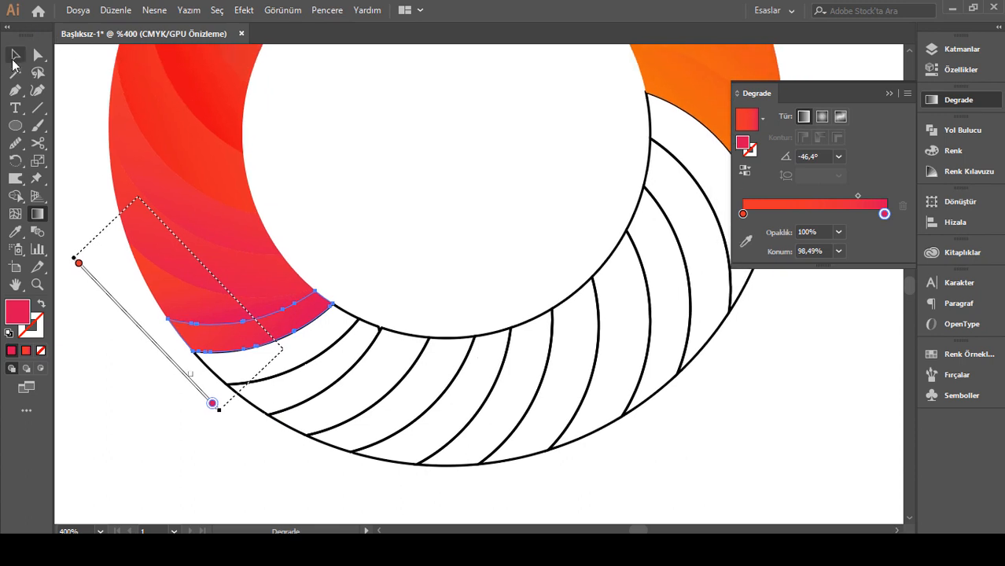
pyautogui.click(13, 56)
pyautogui.click(217, 350)
pyautogui.click(14, 235)
pyautogui.click(284, 323)
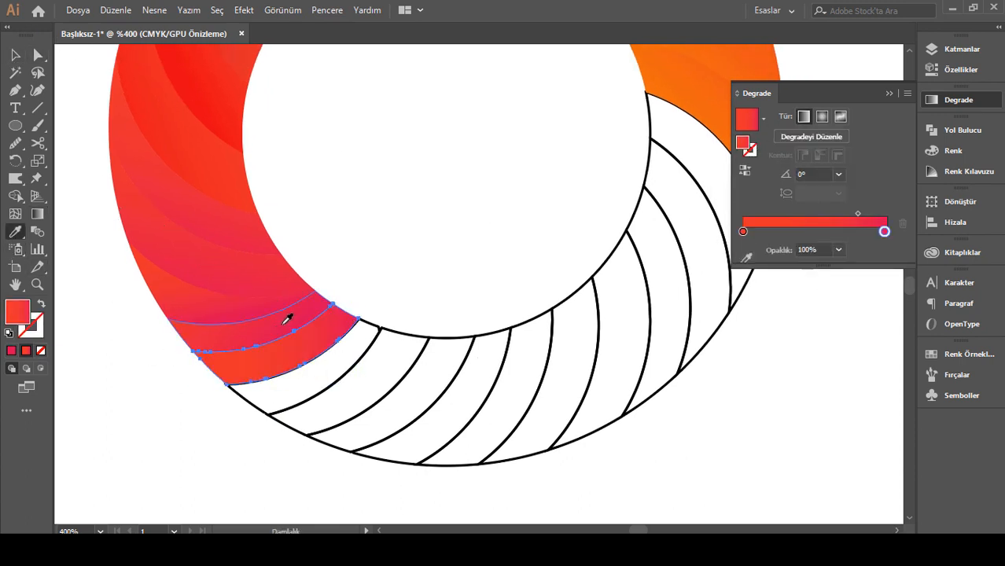
# Set the end colour of the seventeenth band's gradient to pink and redraw the gradient at -16.3°.
pyautogui.doubleClick(884, 231)
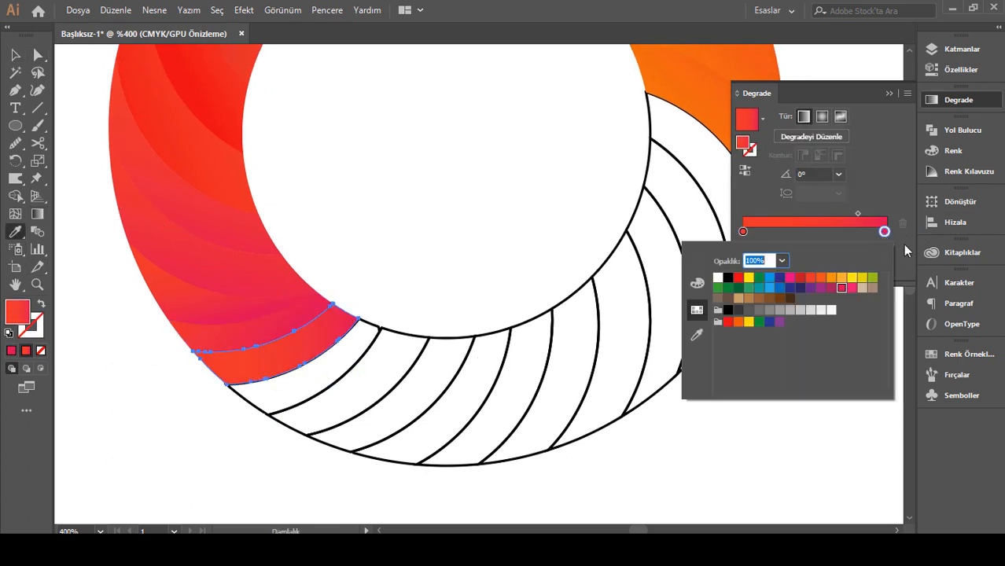
pyautogui.click(800, 277)
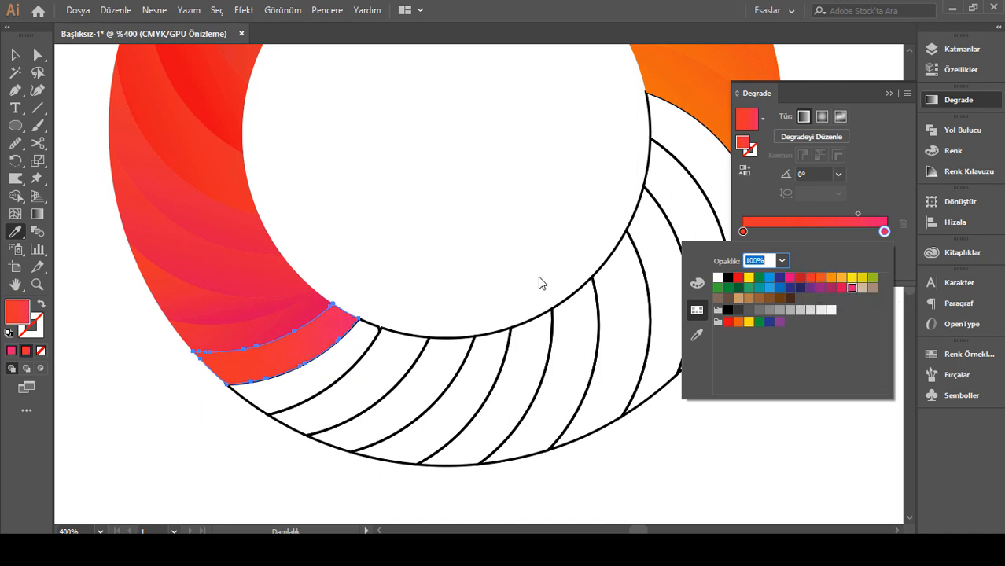
pyautogui.click(103, 250)
pyautogui.click(37, 214)
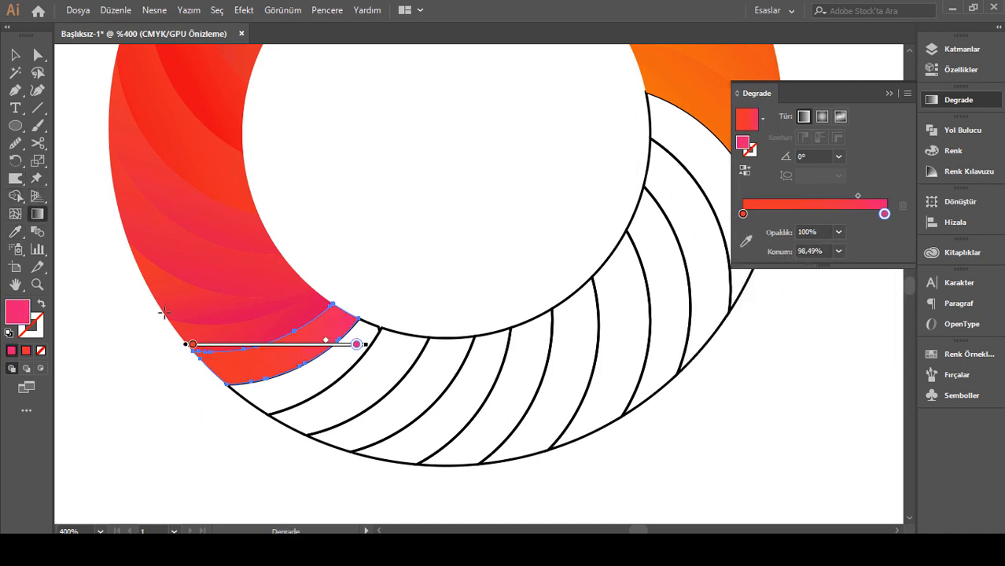
pyautogui.moveTo(127, 305)
pyautogui.mouseDown()
pyautogui.moveTo(265, 397)
pyautogui.moveTo(329, 417)
pyautogui.moveTo(347, 371)
pyautogui.mouseUp()
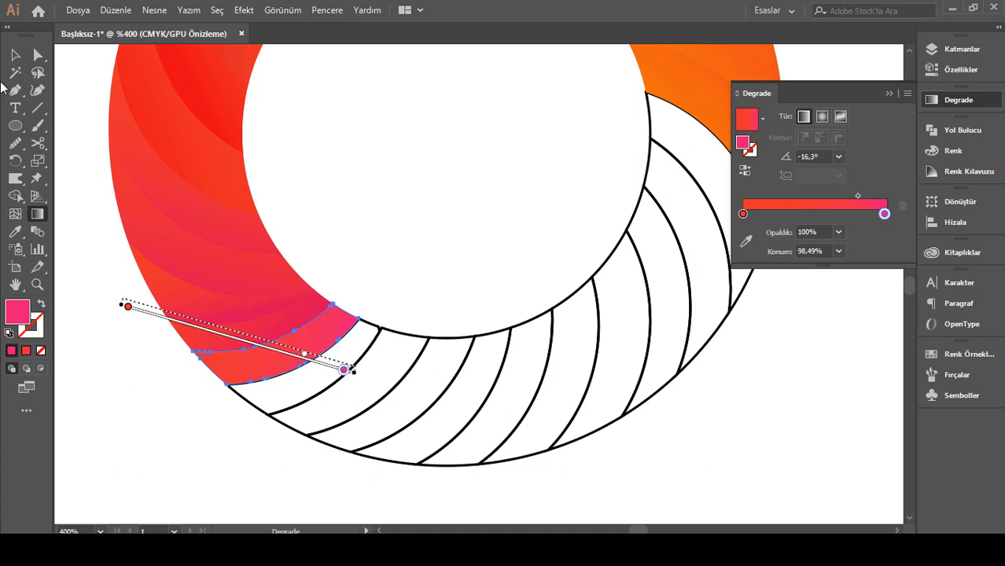
# Copy the seventeenth band's orange-red to pink gradient onto the eighteenth band and redraw it sloping downwards from outside the ring.
pyautogui.press('v')
pyautogui.click(370, 330)
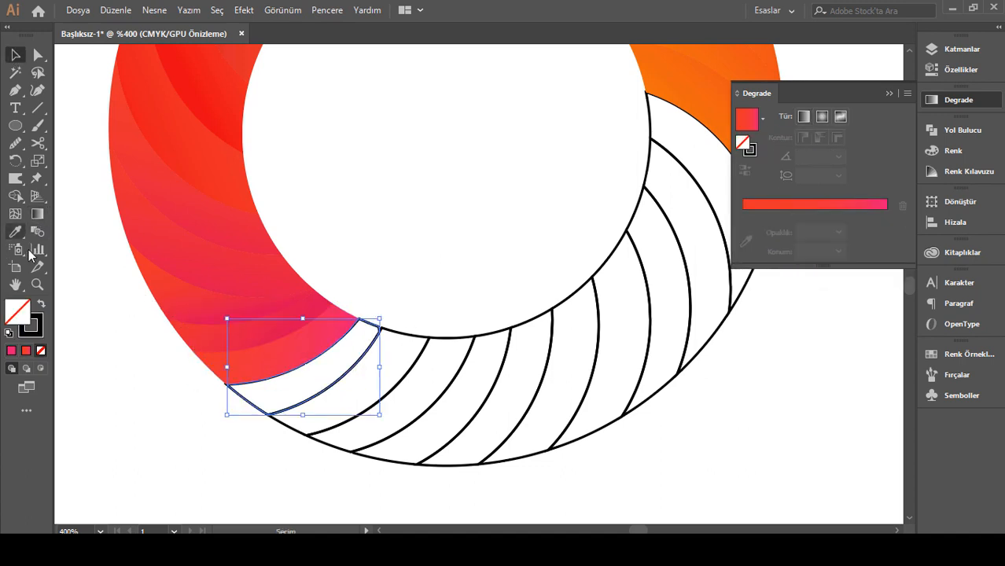
pyautogui.click(15, 232)
pyautogui.click(263, 325)
pyautogui.press('g')
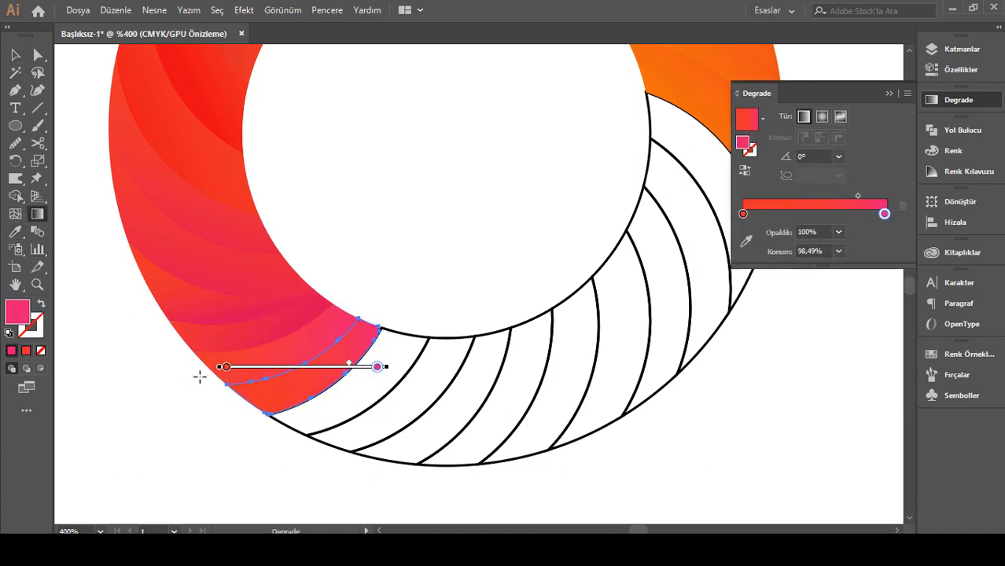
pyautogui.moveTo(179, 370)
pyautogui.mouseDown()
pyautogui.moveTo(365, 381)
pyautogui.moveTo(318, 397)
pyautogui.moveTo(314, 429)
pyautogui.moveTo(292, 437)
pyautogui.mouseUp()
# Try several gradient directions on the seventeenth band, finishing at -34.4° with the midpoint moved towards the orange-red end.
pyautogui.moveTo(130, 299); pyautogui.dragTo(346, 363)
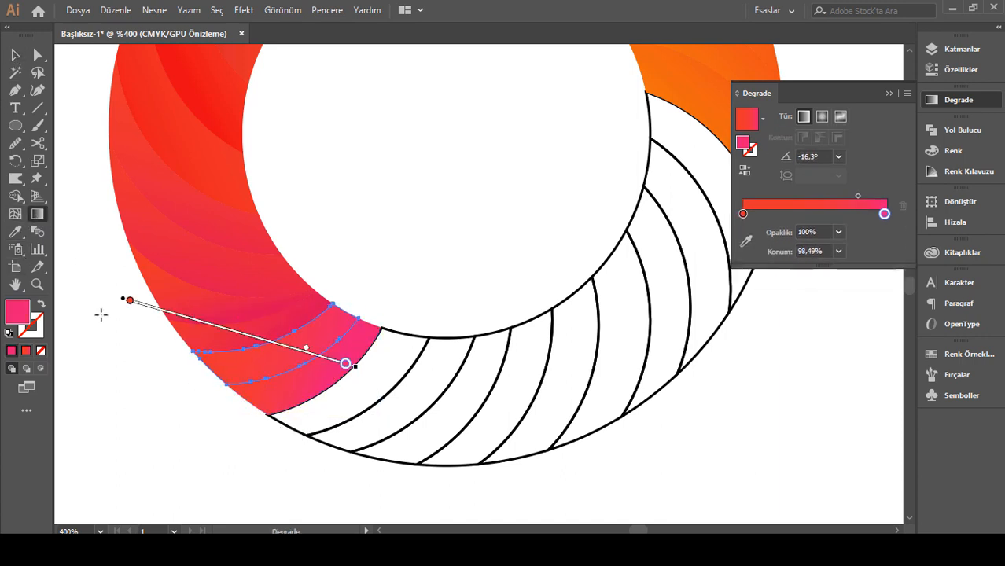
pyautogui.moveTo(101, 315)
pyautogui.mouseDown()
pyautogui.moveTo(316, 376)
pyautogui.moveTo(273, 404)
pyautogui.moveTo(263, 374)
pyautogui.moveTo(286, 381)
pyautogui.moveTo(213, 353)
pyautogui.mouseUp()
pyautogui.moveTo(295, 386)
pyautogui.mouseDown()
pyautogui.moveTo(360, 373)
pyautogui.moveTo(308, 371)
pyautogui.mouseUp()
pyautogui.moveTo(158, 329); pyautogui.dragTo(230, 373)
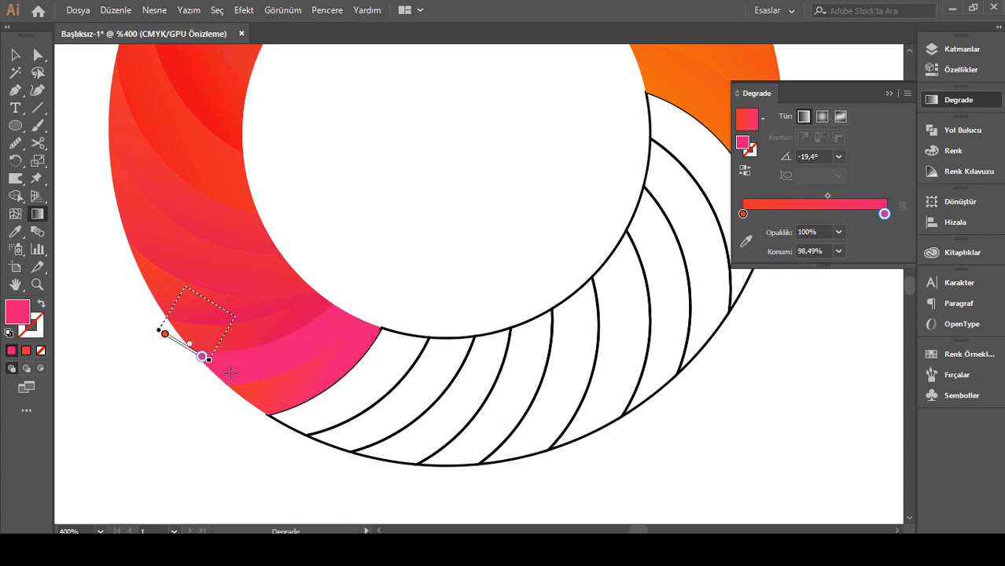
pyautogui.moveTo(295, 422); pyautogui.dragTo(292, 415)
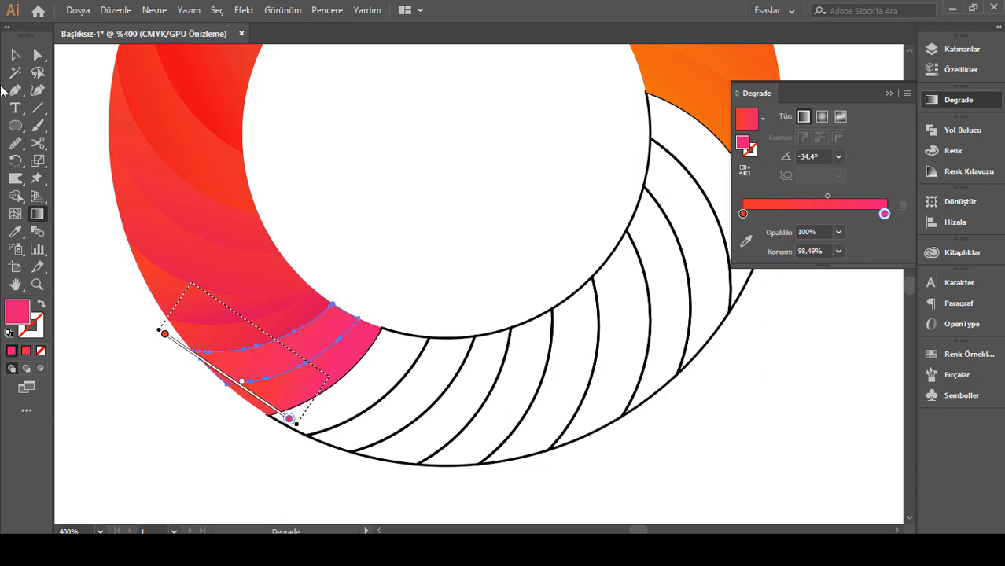
# Redraw the eighteenth band's gradient, trying a short one at -29.1° and finishing with a longer one at -33.5° outside the ring.
pyautogui.press('v')
pyautogui.click(296, 385)
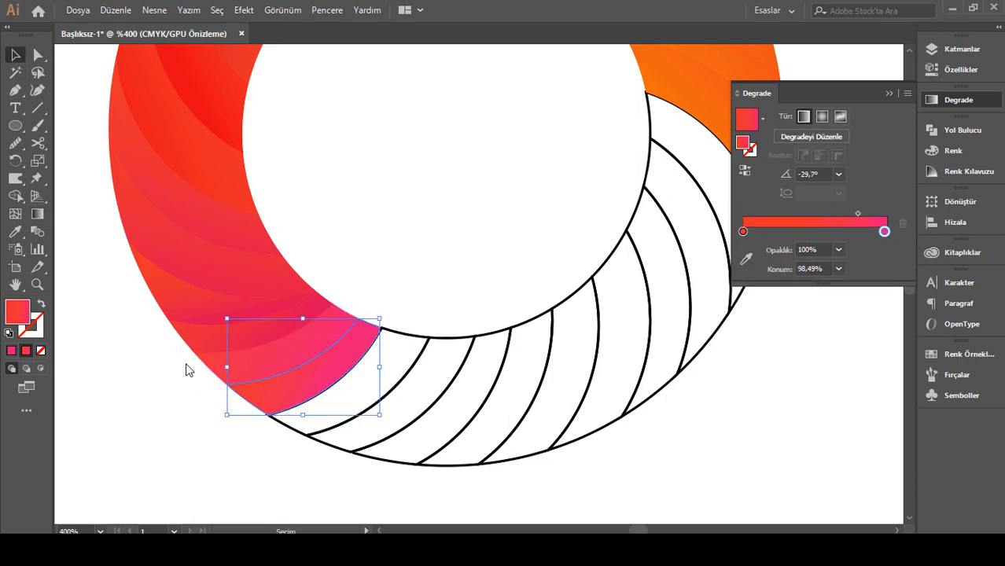
pyautogui.press('g')
pyautogui.moveTo(208, 307); pyautogui.dragTo(265, 337)
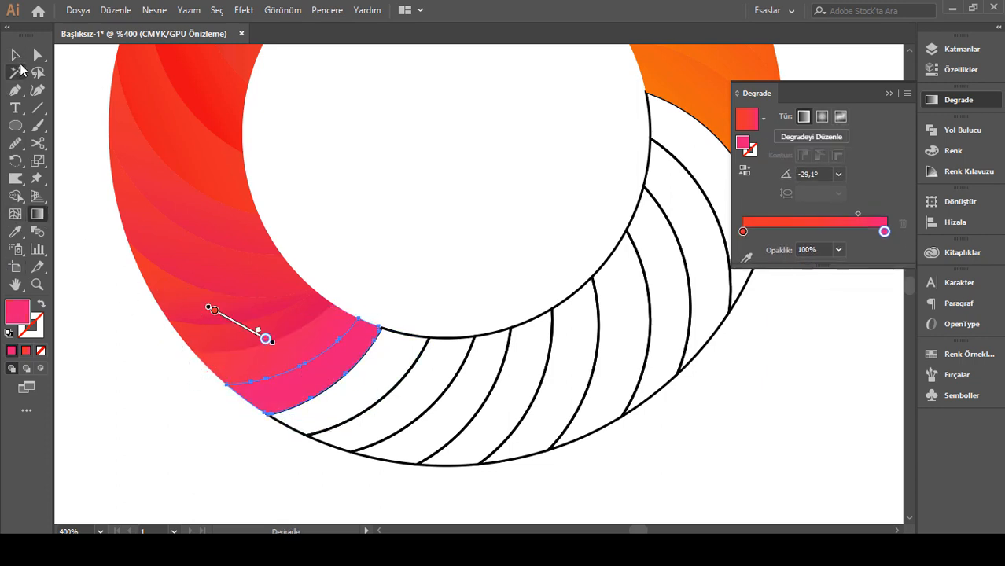
pyautogui.press('v')
pyautogui.click(318, 377)
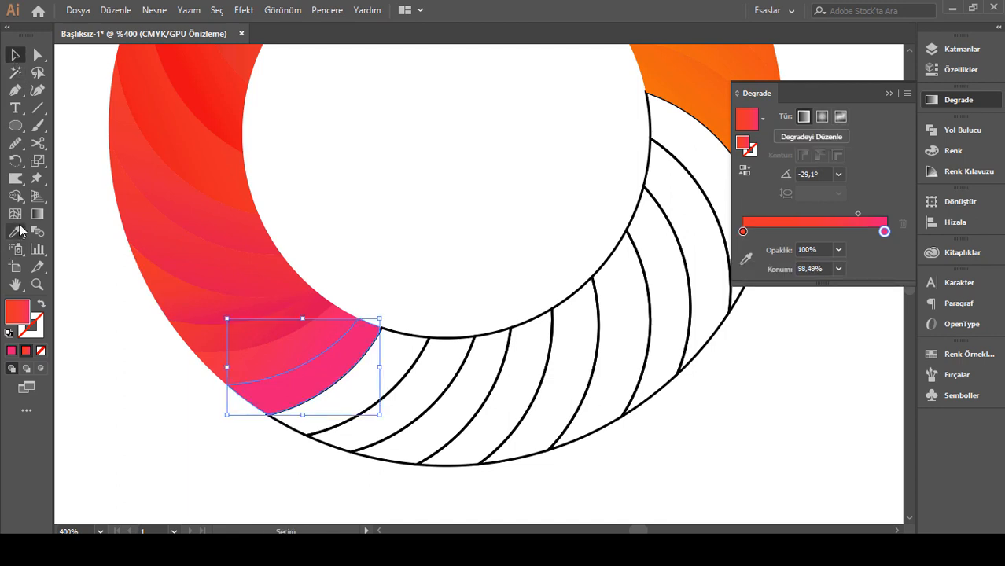
pyautogui.press('g')
pyautogui.moveTo(176, 355); pyautogui.dragTo(291, 434)
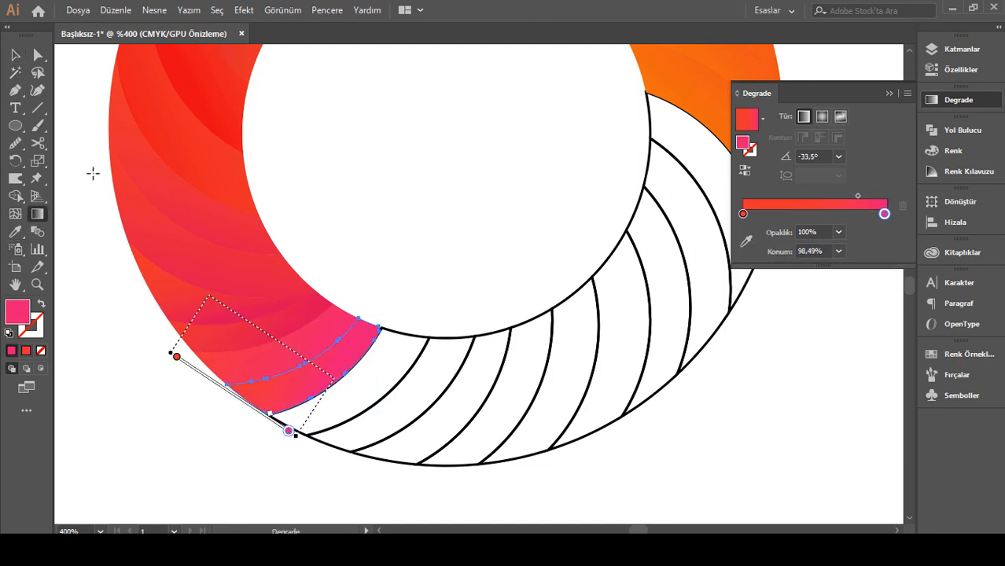
# Examine the colour transitions along the filled bands and the remaining unfilled part of the ring.
pyautogui.press('v')
pyautogui.scroll(-3, 444, 242)
pyautogui.click(407, 252)
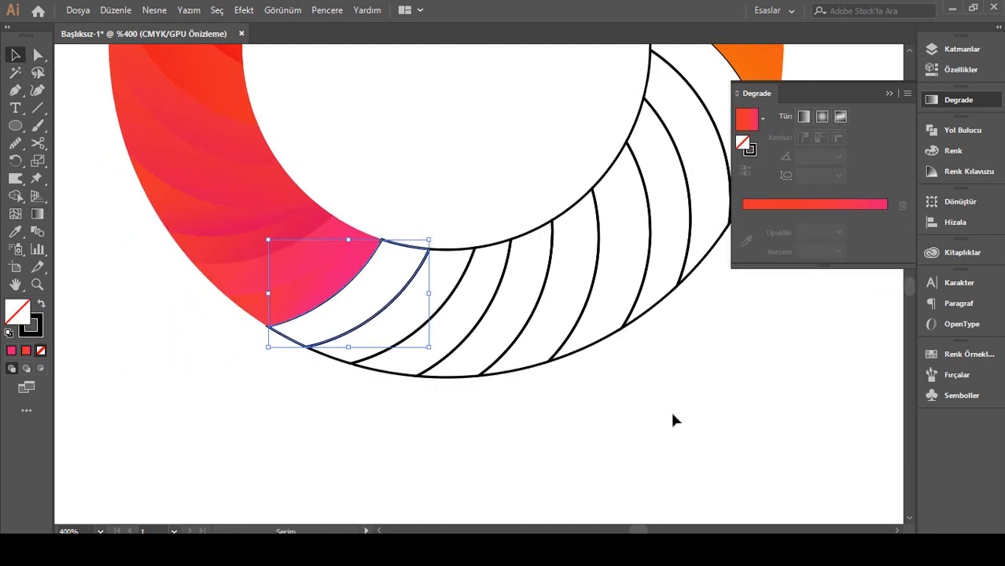
pyautogui.scroll(2, 467, 226)
pyautogui.click(466, 226)
pyautogui.click(298, 324)
pyautogui.click(473, 260)
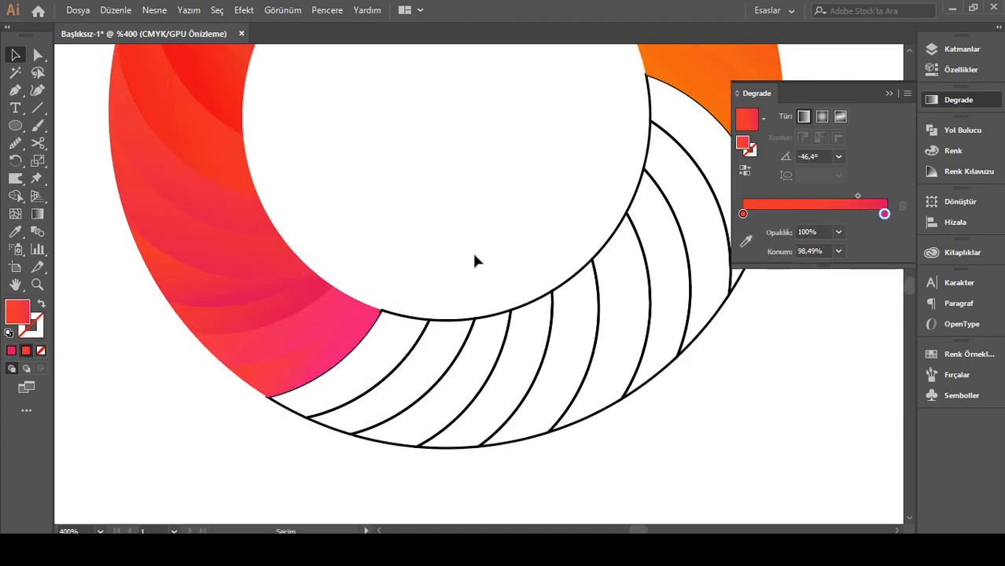
pyautogui.hotkey('ctrl', '-')
pyautogui.hotkey('ctrl', '-')
pyautogui.hotkey('ctrl', '-')
pyautogui.hotkey('ctrl', '+')
pyautogui.hotkey('ctrl', '+')
pyautogui.hotkey('ctrl', '+')
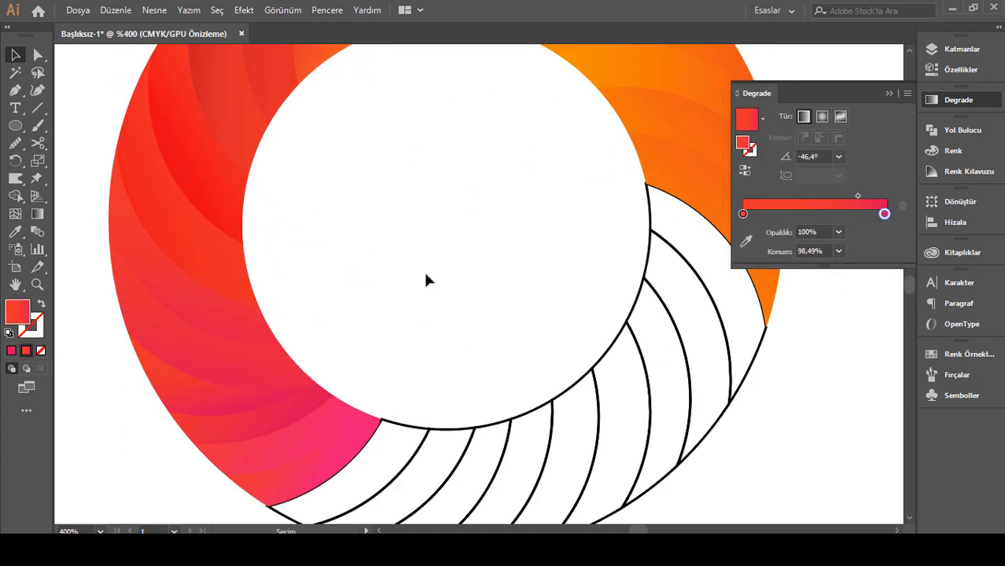
# Redraw the fifteenth band's gradient at -27.8°, move its midpoint towards the orange-red end and deselect the band.
pyautogui.click(233, 400)
pyautogui.click(38, 214)
pyautogui.moveTo(229, 390); pyautogui.dragTo(221, 381)
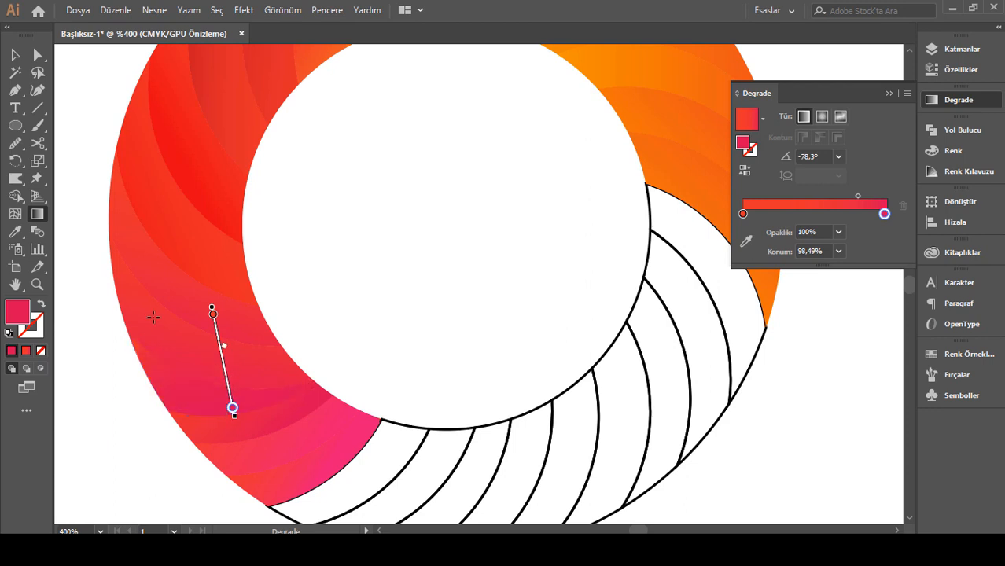
pyautogui.moveTo(98, 295); pyautogui.dragTo(360, 434)
pyautogui.click(16, 56)
pyautogui.click(468, 279)
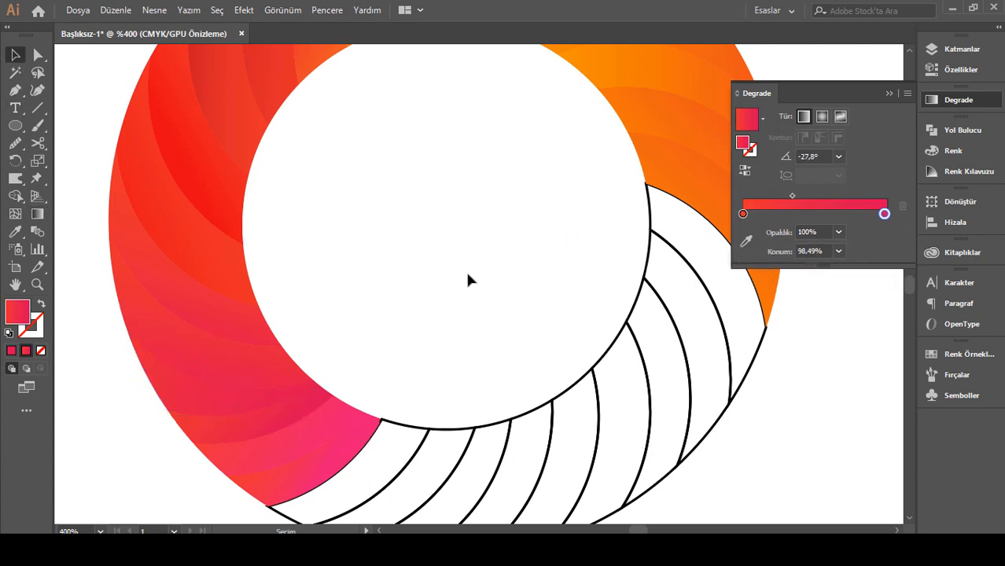
# Fill the nineteenth band with the eighteenth band's stroke-free orange-red to pink gradient using the Eyedropper.
pyautogui.scroll(-3, 466, 275)
pyautogui.click(421, 322)
pyautogui.press('i')
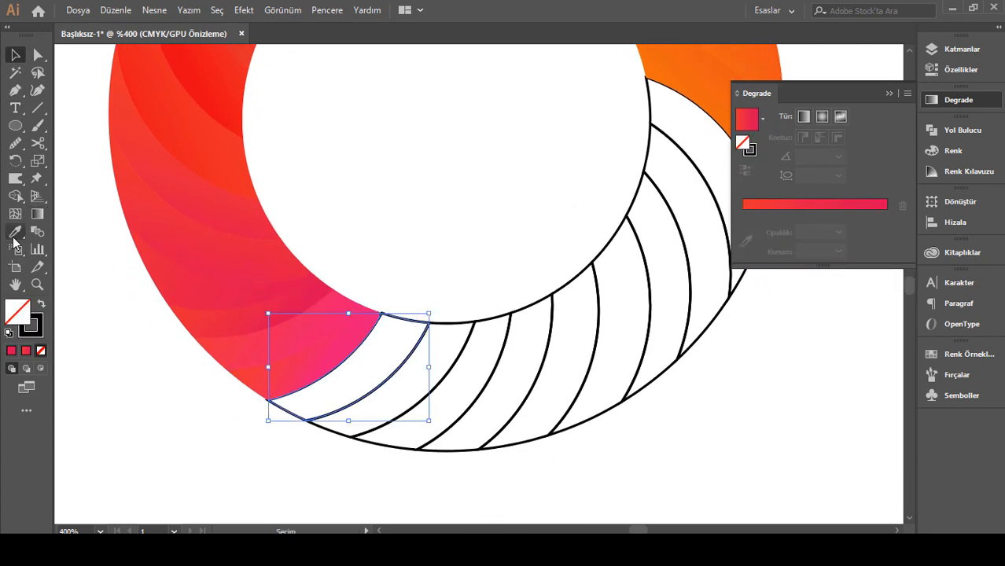
pyautogui.click(298, 359)
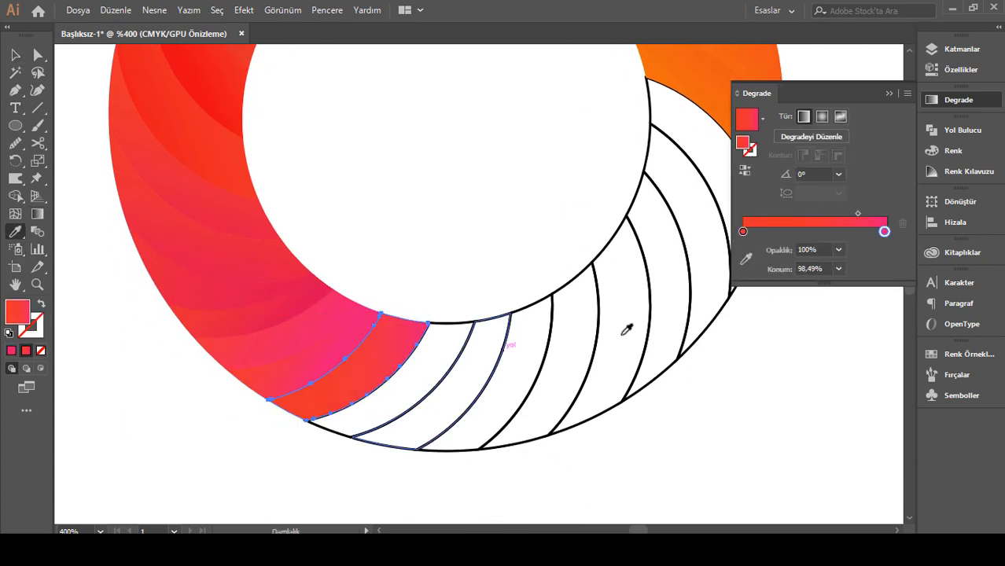
# Change the nineteenth band's gradient end colour to magenta-pink and redraw the gradient at 10.8° across the ring.
pyautogui.doubleClick(884, 231)
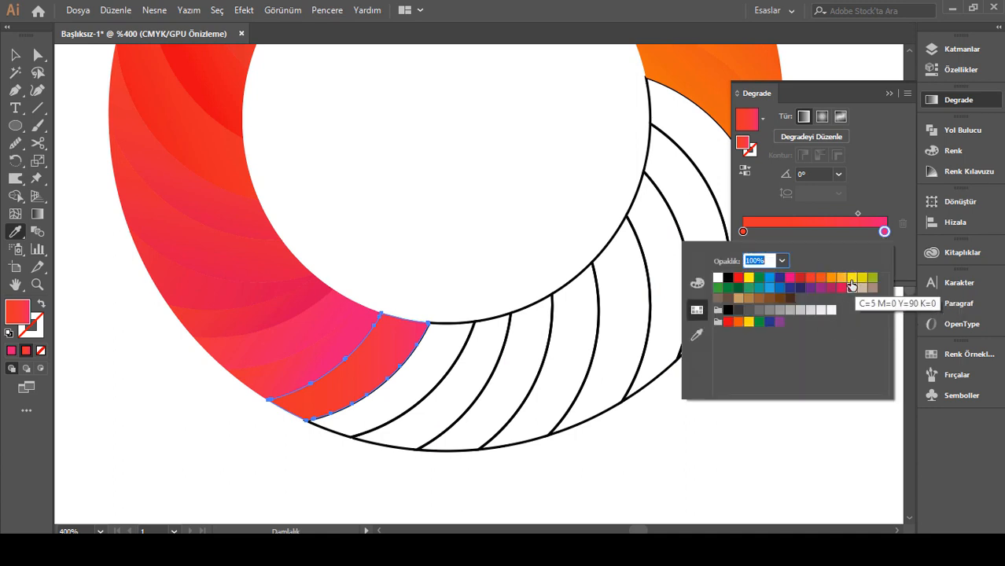
pyautogui.click(820, 279)
pyautogui.click(811, 279)
pyautogui.click(790, 279)
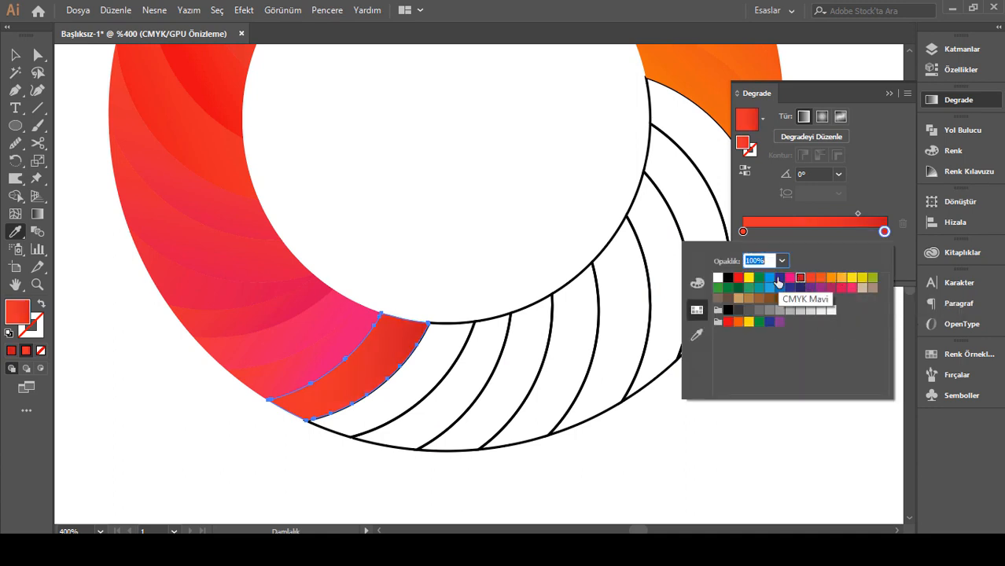
pyautogui.click(38, 214)
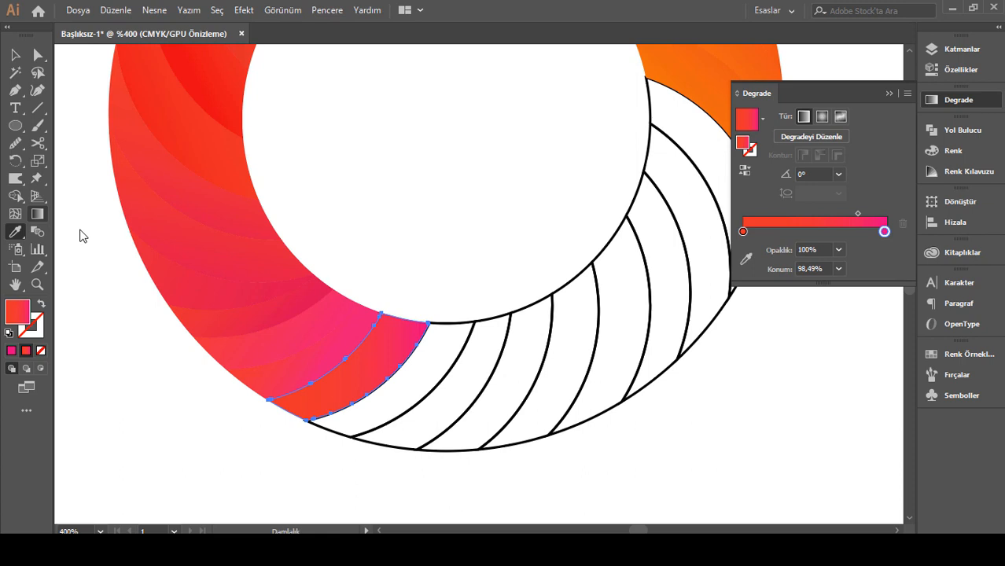
pyautogui.click(36, 214)
pyautogui.moveTo(181, 373); pyautogui.dragTo(455, 322)
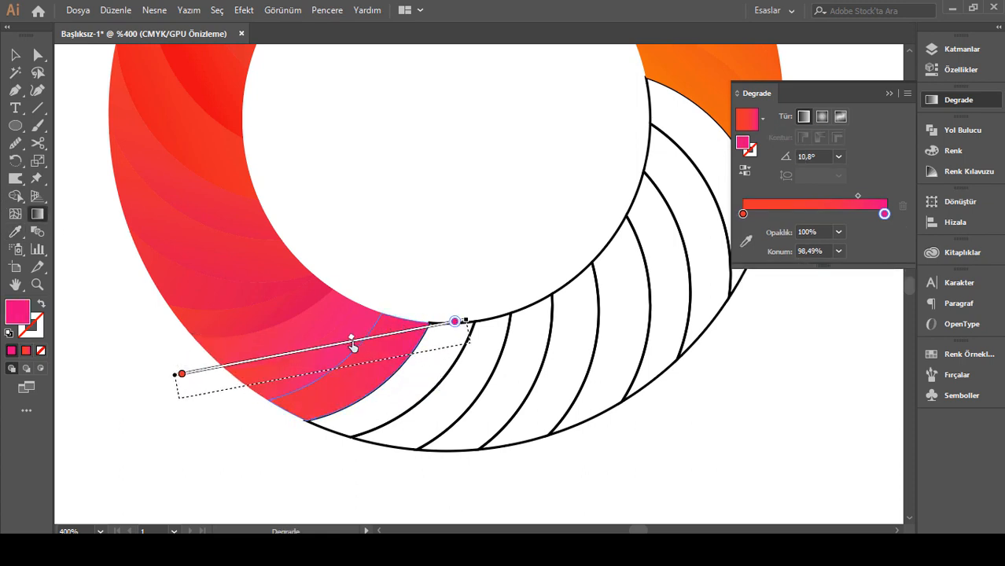
# Copy the nineteenth band's orange-red to magenta-pink gradient onto the twentieth band and redraw it sloping slightly downwards from outside the ring.
pyautogui.click(460, 352)
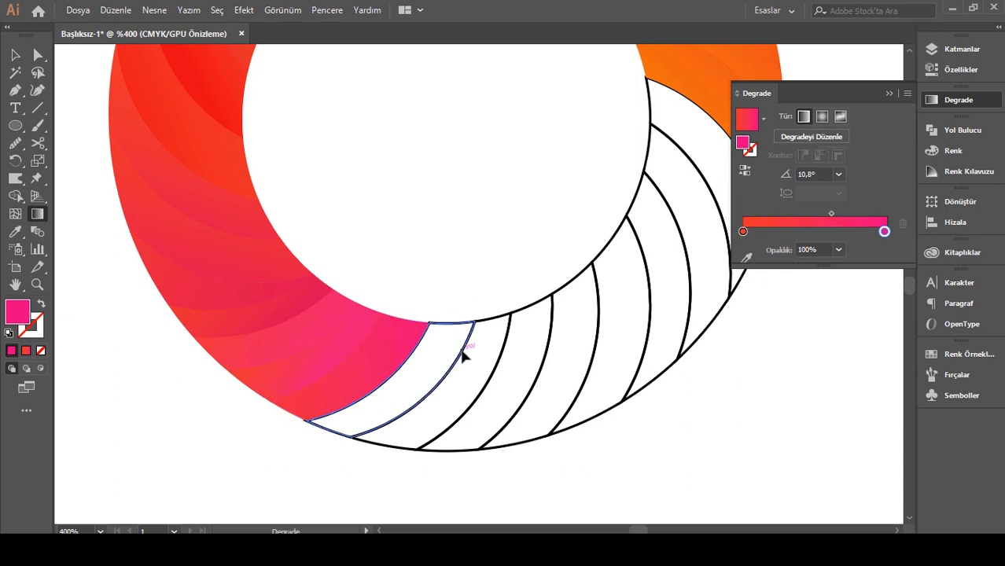
pyautogui.press('v')
pyautogui.click(16, 233)
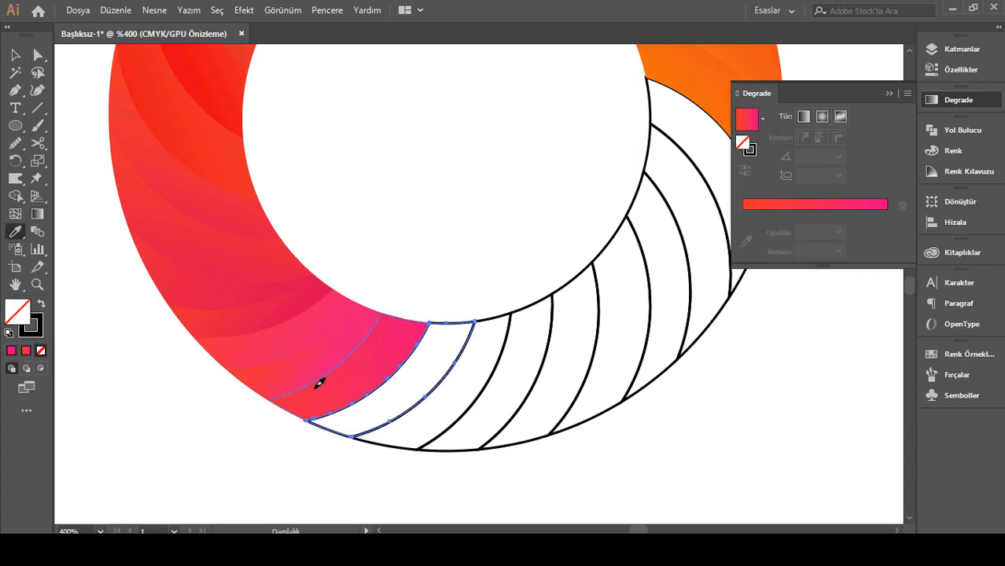
pyautogui.click(319, 383)
pyautogui.press('g')
pyautogui.moveTo(260, 434); pyautogui.dragTo(400, 456)
# Redraw the nineteenth band's orange-red to magenta-pink gradient at -18.4° across the ring and deselect the band.
pyautogui.click(16, 55)
pyautogui.click(373, 373)
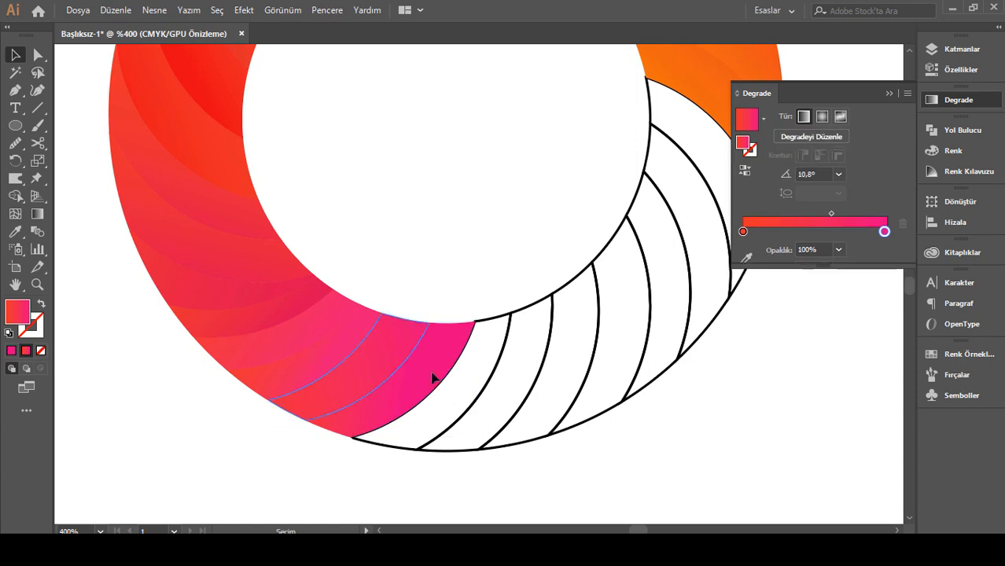
pyautogui.press('g')
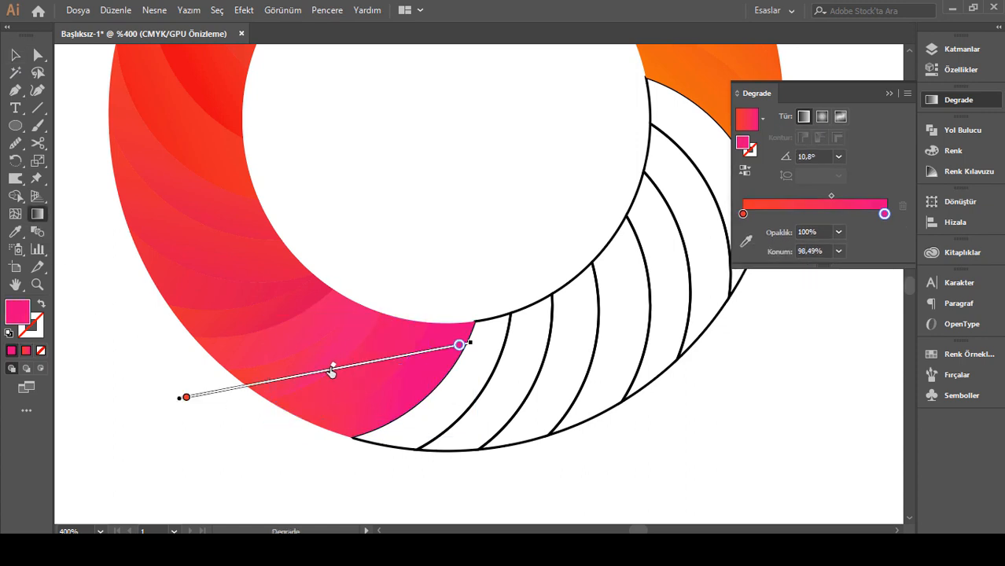
pyautogui.moveTo(161, 358)
pyautogui.mouseDown()
pyautogui.moveTo(231, 368)
pyautogui.moveTo(415, 441)
pyautogui.mouseUp()
pyautogui.press('v')
pyautogui.click(652, 450)
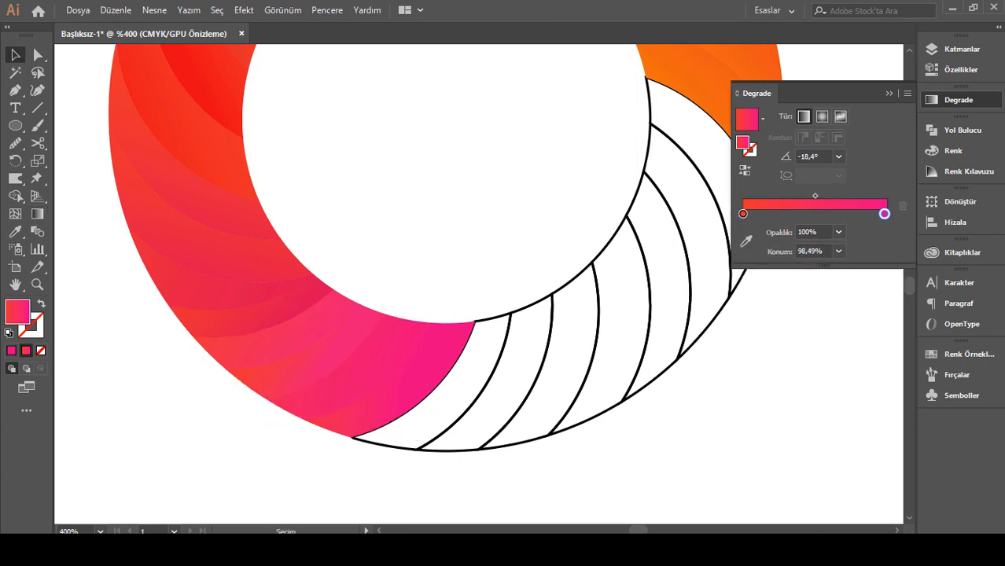
# Fill the twenty-first band with a finished band's stroke-free orange-red to magenta-pink gradient using the Eyedropper.
pyautogui.click(898, 531)
pyautogui.click(415, 321)
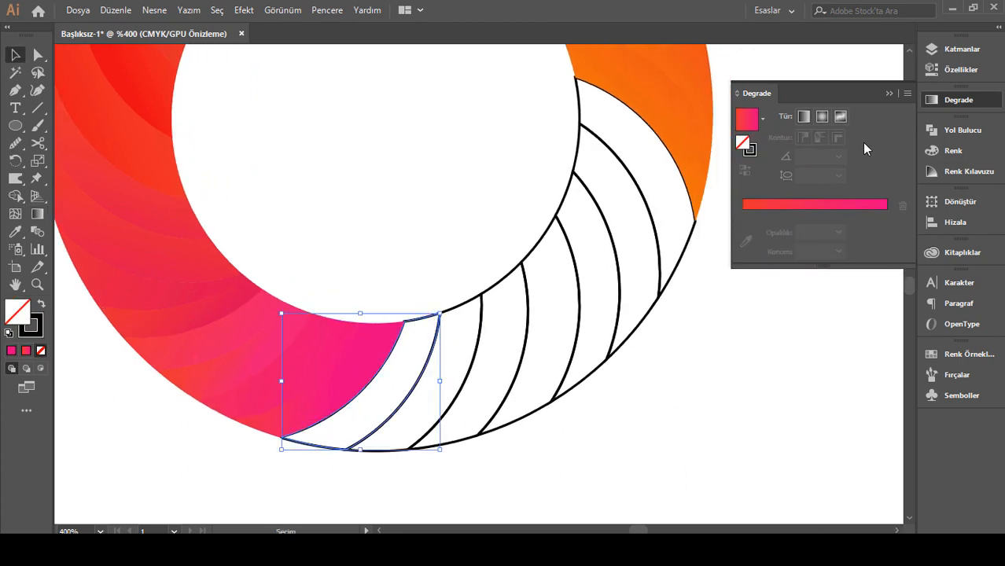
pyautogui.click(15, 231)
pyautogui.click(282, 331)
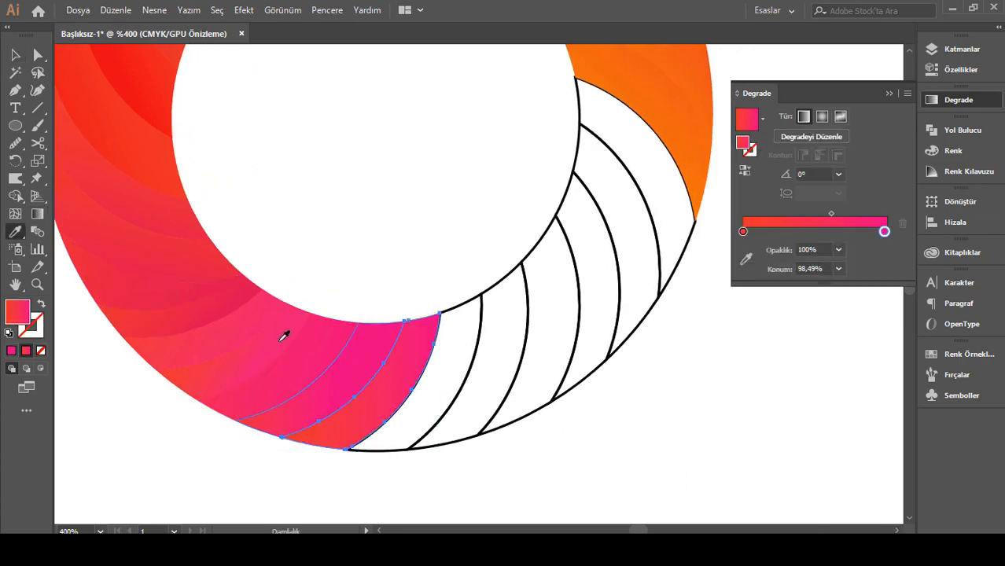
# Change the twenty-first band's gradient end colour to red and redraw the gradient at 50.6° from below the ring.
pyautogui.doubleClick(884, 232)
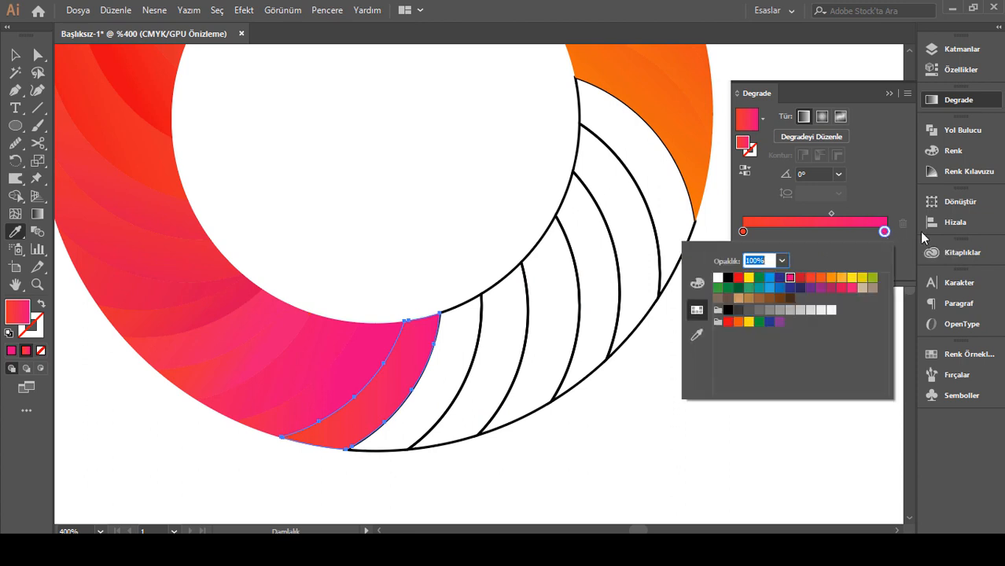
pyautogui.click(800, 278)
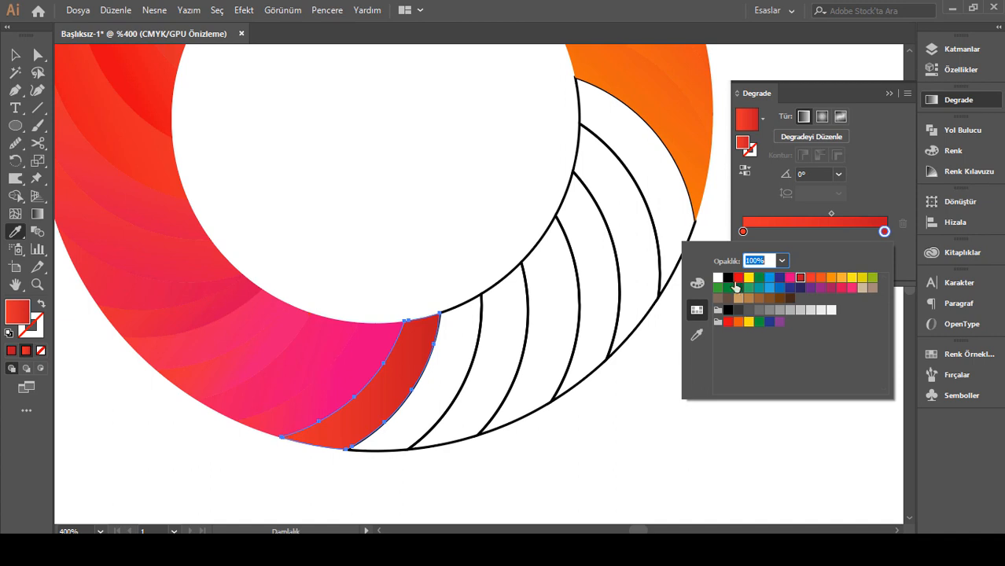
pyautogui.click(39, 220)
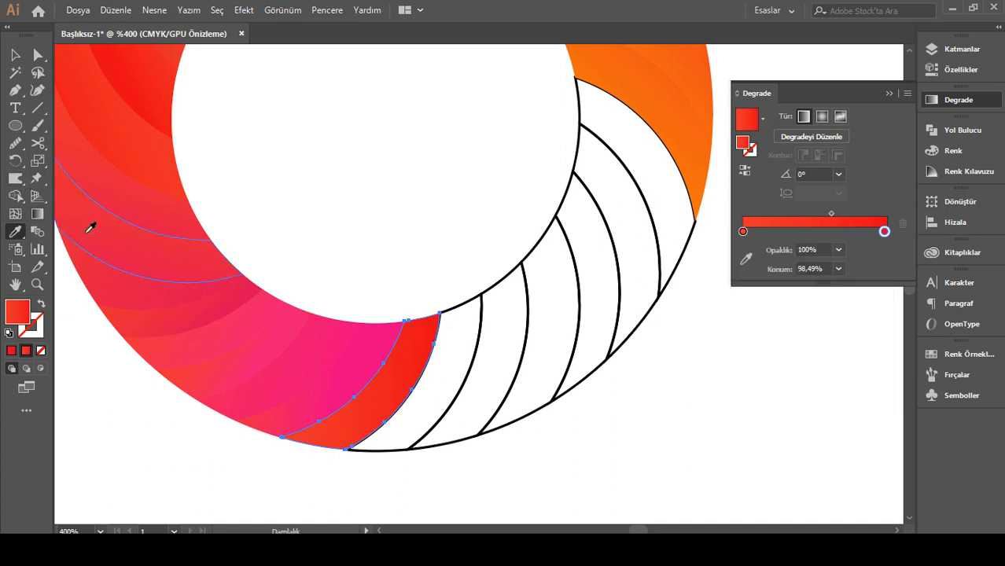
pyautogui.click(38, 216)
pyautogui.moveTo(470, 309); pyautogui.dragTo(356, 495)
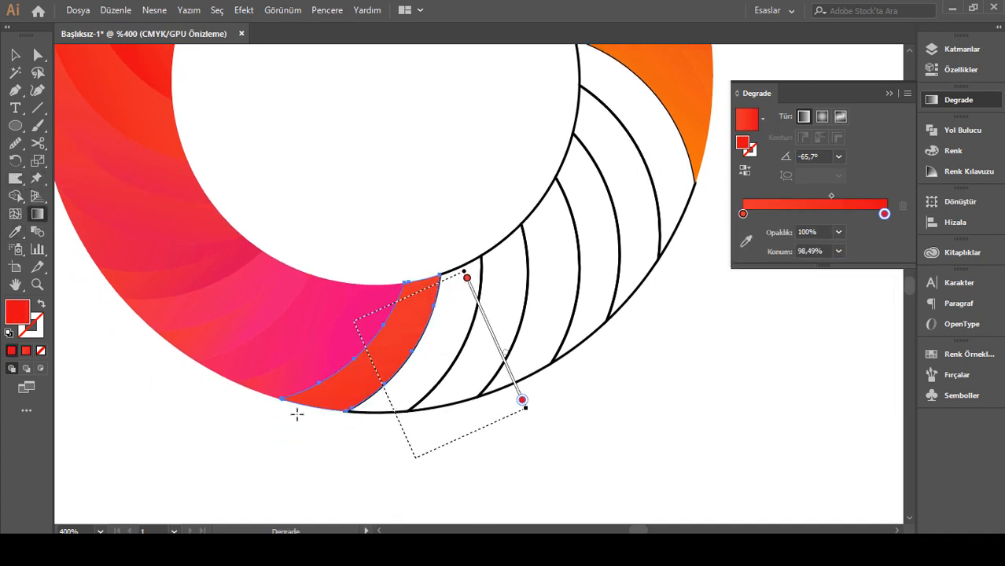
pyautogui.moveTo(242, 414); pyautogui.dragTo(459, 276)
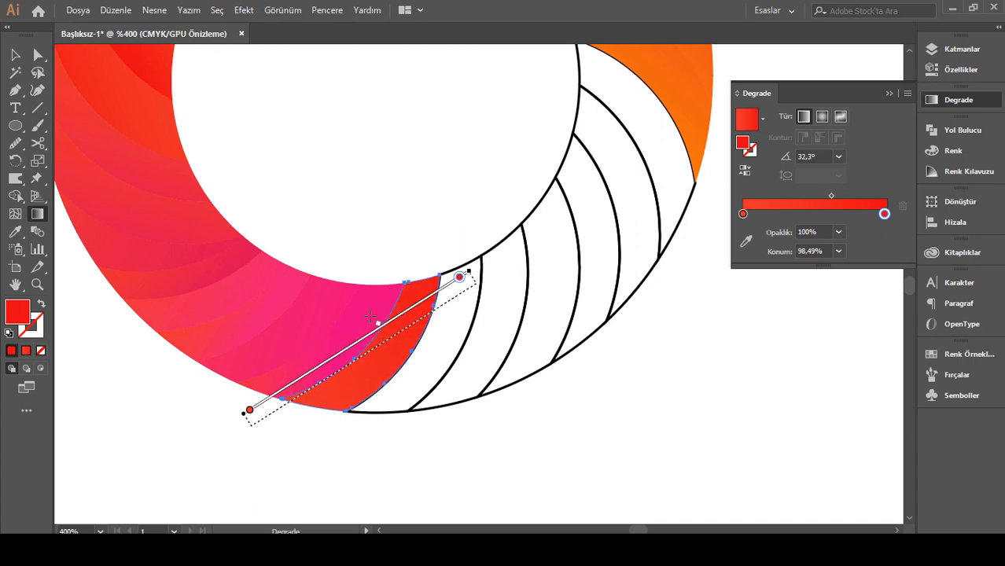
pyautogui.moveTo(286, 456); pyautogui.dragTo(443, 264)
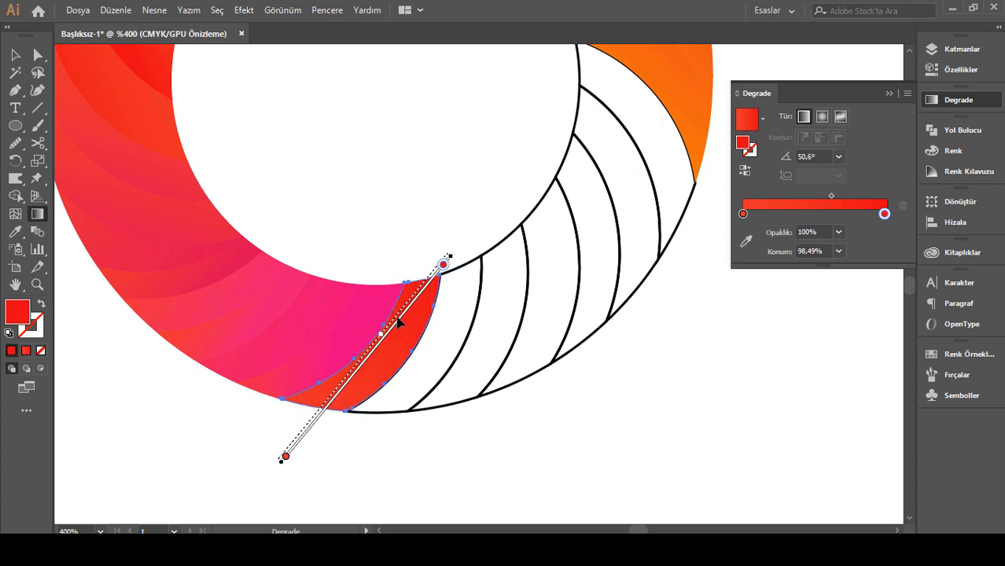
# Set the twenty-first band's gradient end colour to C 0%, M 100%, Y 32%, K 5%.
pyautogui.doubleClick(884, 215)
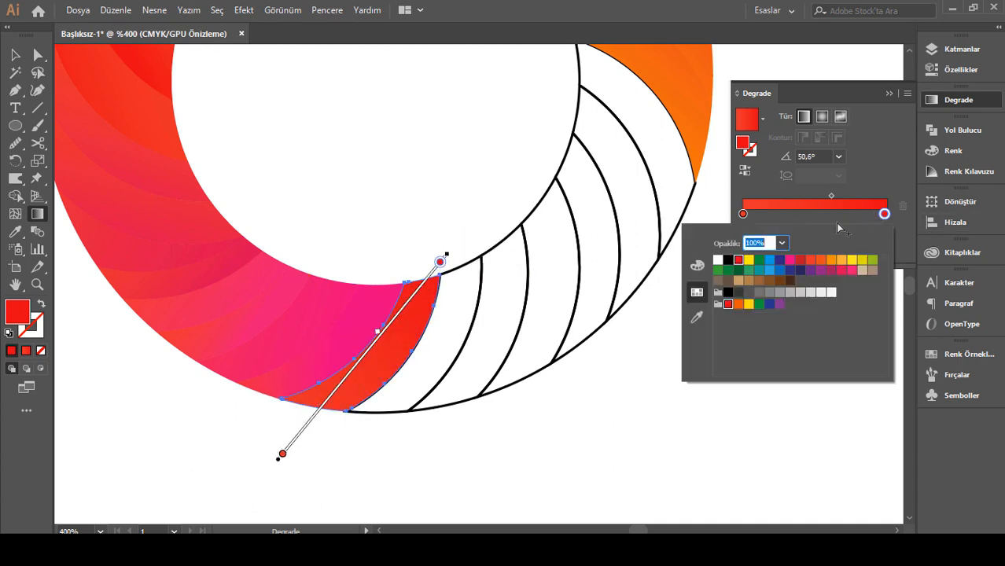
pyautogui.click(702, 267)
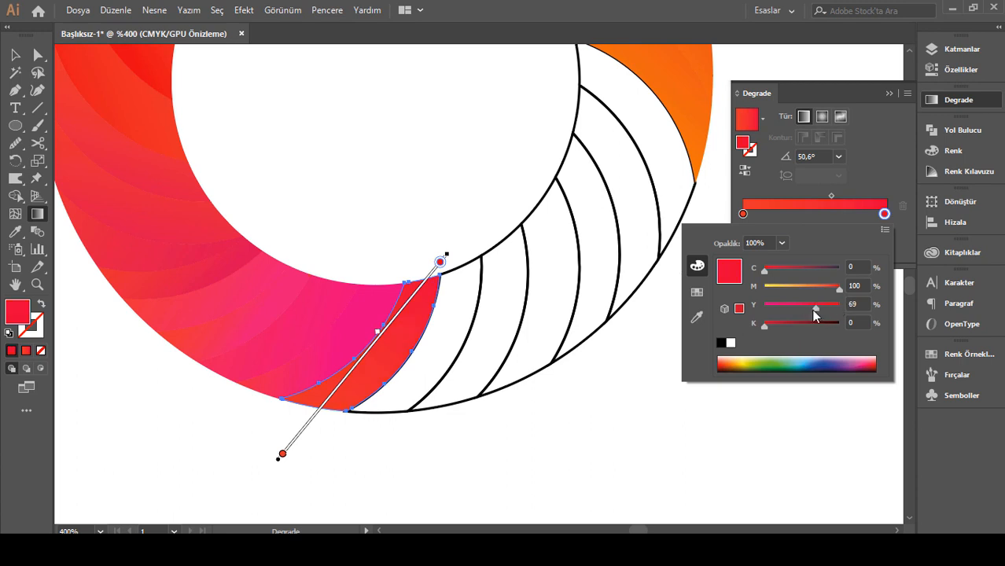
pyautogui.moveTo(773, 328); pyautogui.dragTo(789, 307)
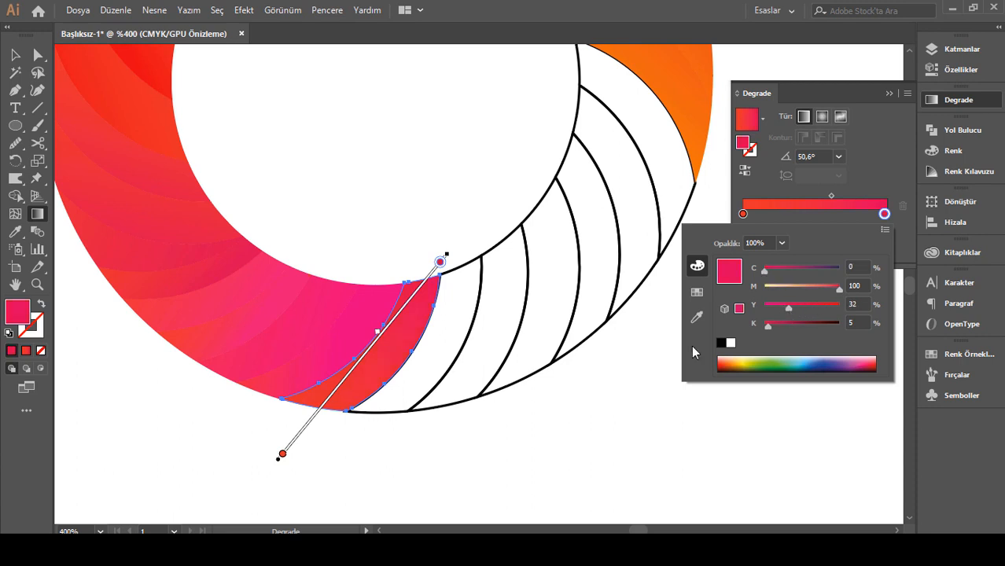
pyautogui.click(11, 63)
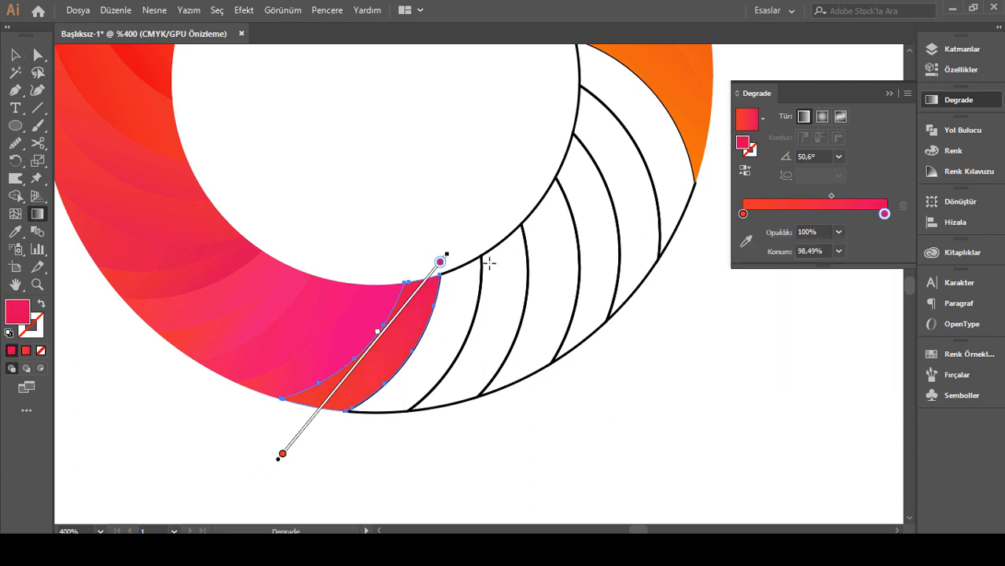
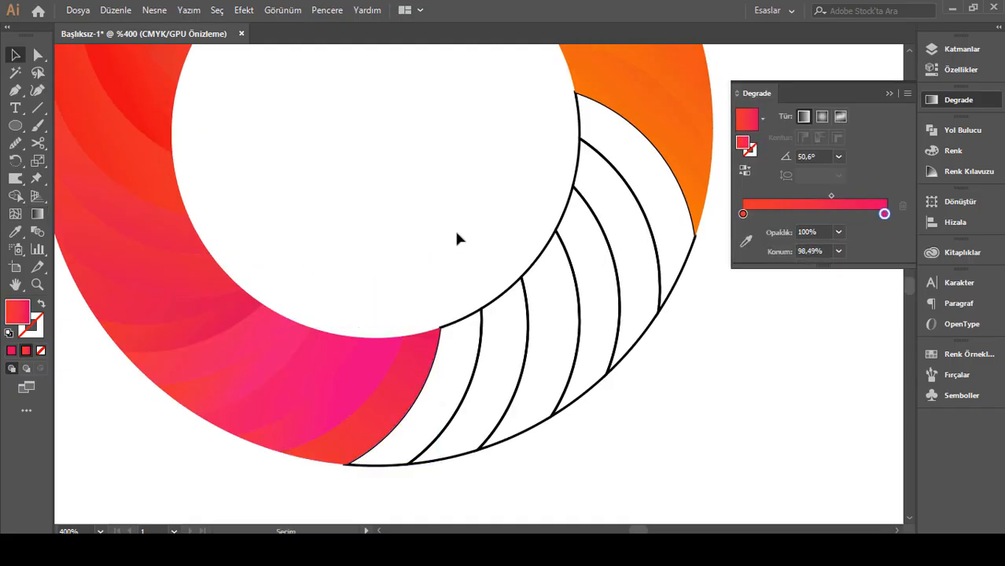
# Fill the twenty-second band with the twenty-first band's stroke-free orange-red to crimson-pink gradient using the Eyedropper.
pyautogui.scroll(-1, 456, 238)
pyautogui.click(468, 287)
pyautogui.click(15, 231)
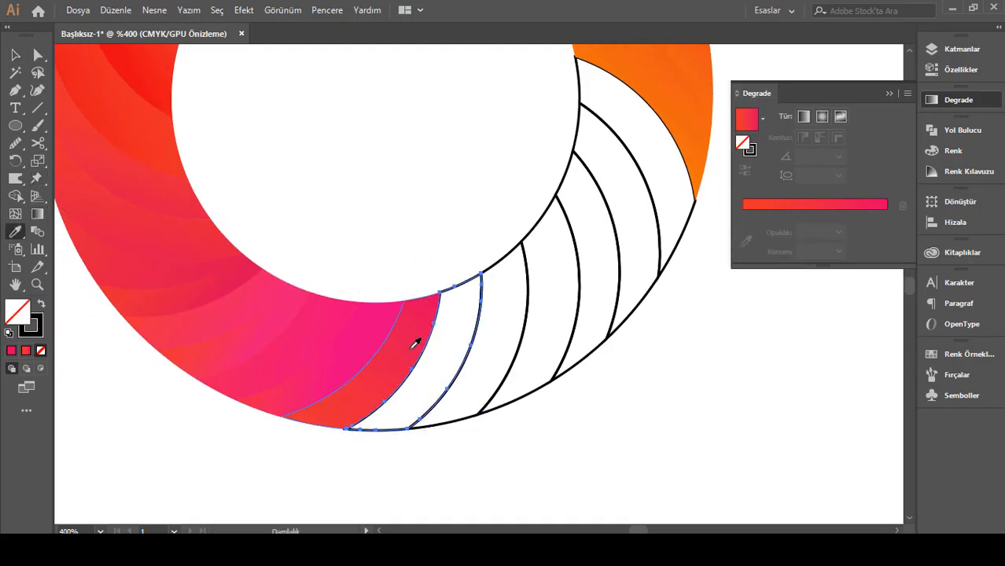
pyautogui.click(414, 346)
# Redraw the twenty-first band's gradient at 29.3° from outside the ring and select the twenty-second band.
pyautogui.click(14, 55)
pyautogui.click(420, 344)
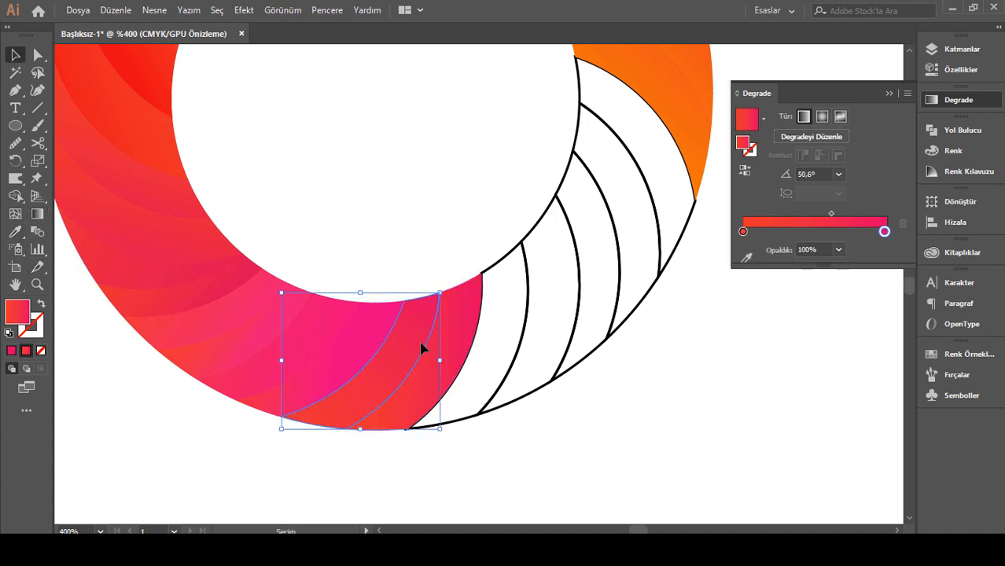
pyautogui.click(37, 213)
pyautogui.moveTo(248, 455); pyautogui.dragTo(420, 362)
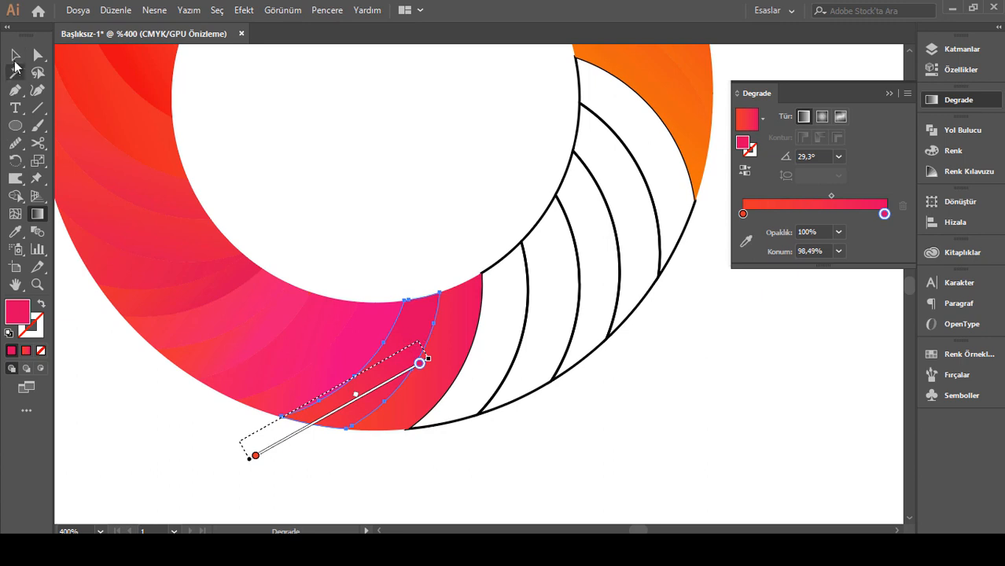
pyautogui.click(15, 55)
pyautogui.click(476, 347)
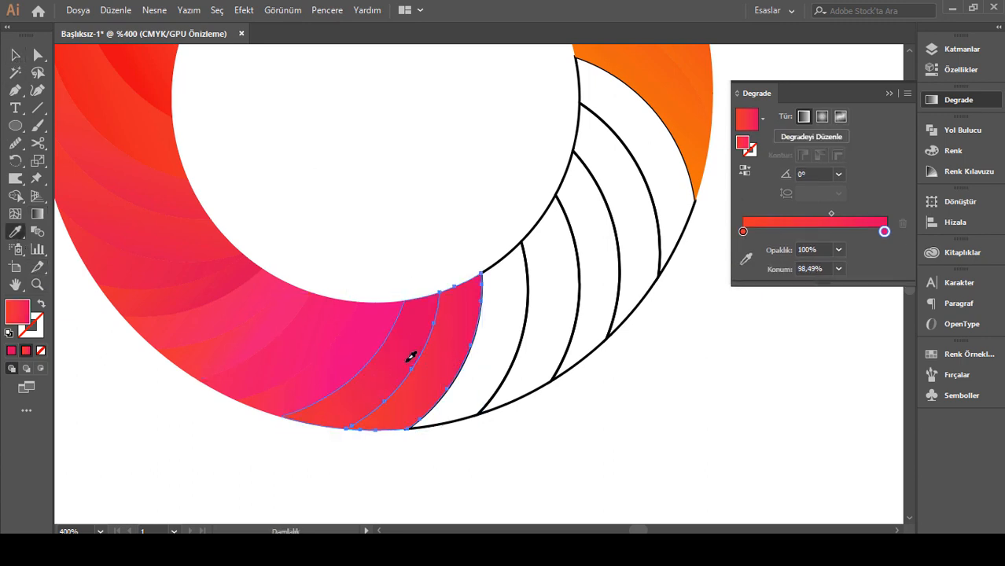
# Redraw the twentieth band's orange-red to magenta-pink gradient at 12.6° across the ring and deselect the band.
pyautogui.click(366, 328)
pyautogui.click(37, 214)
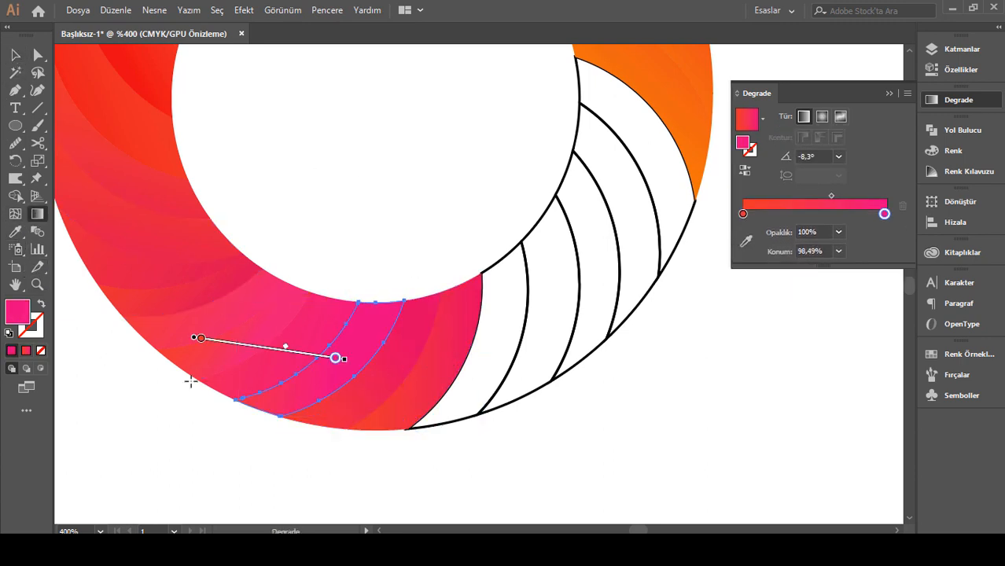
pyautogui.moveTo(146, 397); pyautogui.dragTo(435, 331)
pyautogui.click(15, 55)
pyautogui.click(260, 143)
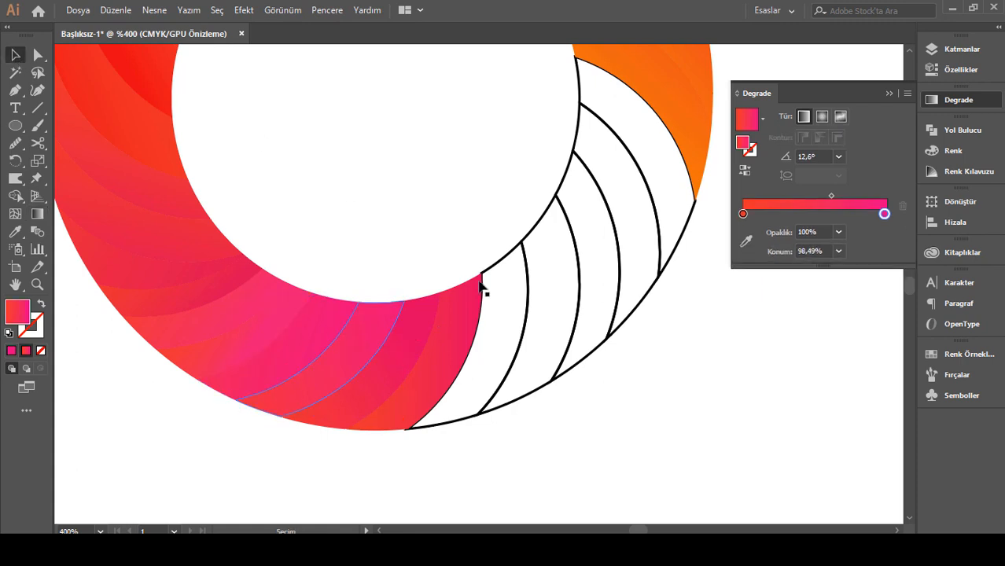
# Fill the twenty-third band with the twenty-second band's stroke-free orange-red to crimson-pink gradient using the Eyedropper.
pyautogui.hscroll(3, 700, 479)
pyautogui.scroll(2, 410, 386)
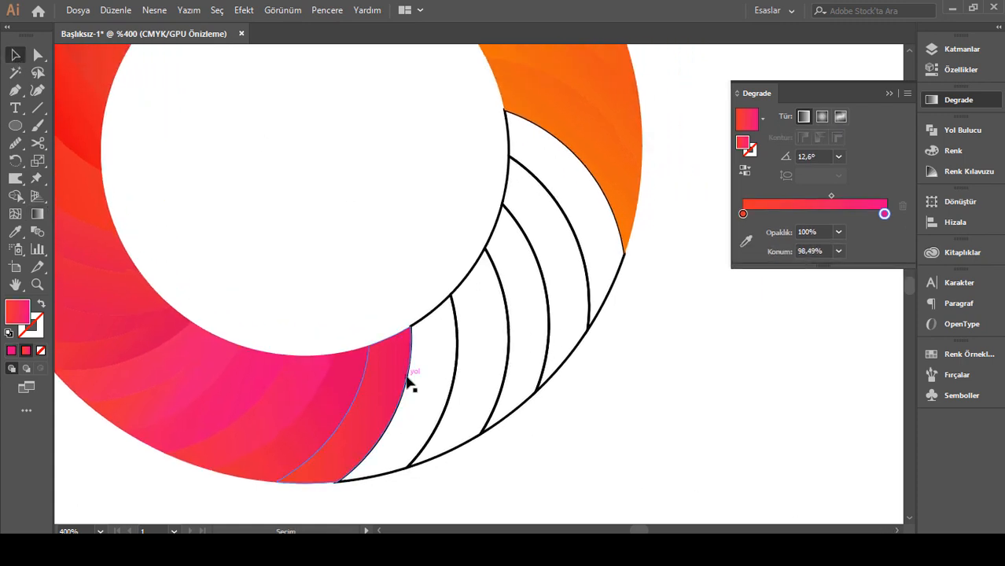
pyautogui.click(448, 405)
pyautogui.press('i')
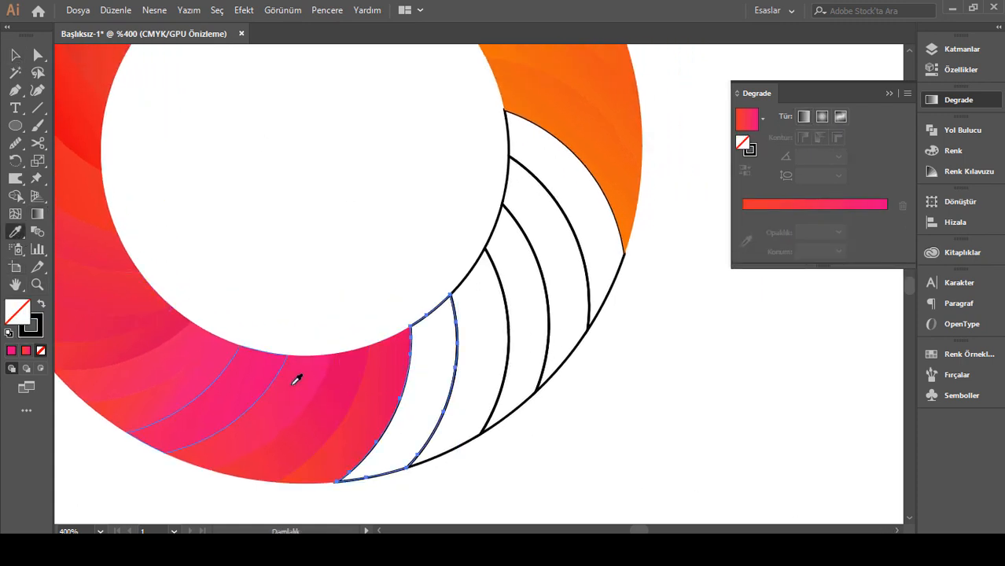
pyautogui.click(386, 395)
# Set the twenty-third band's gradient end colour to C 0%, M 83%, Y 57%, K 5%.
pyautogui.doubleClick(881, 232)
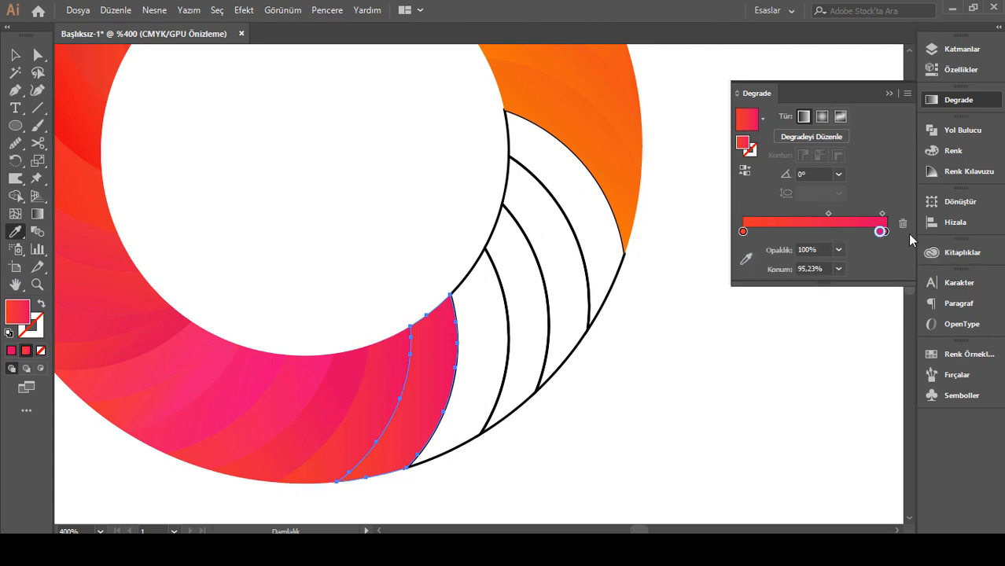
pyautogui.moveTo(881, 232); pyautogui.dragTo(884, 232)
pyautogui.doubleClick(884, 232)
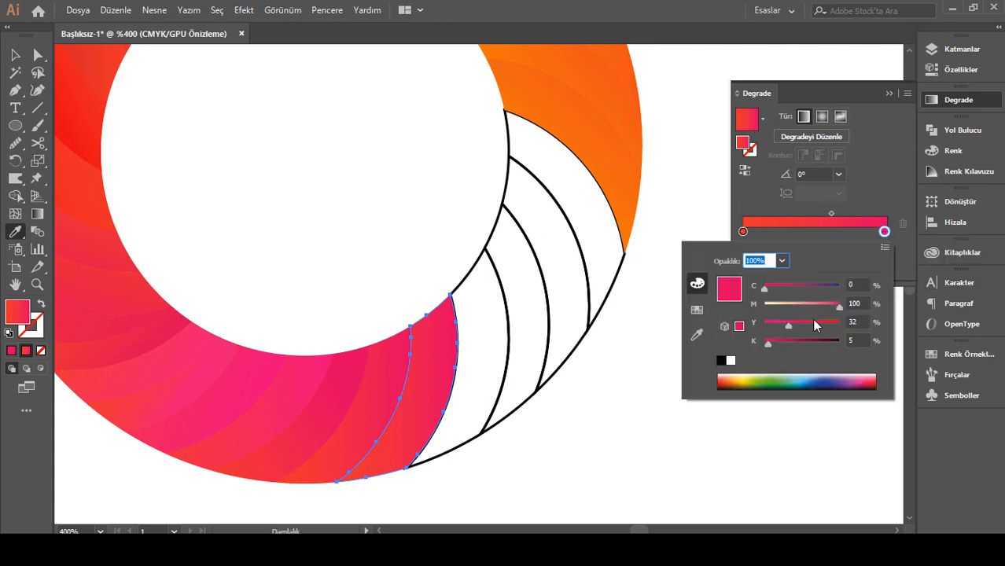
pyautogui.moveTo(838, 306); pyautogui.dragTo(807, 331)
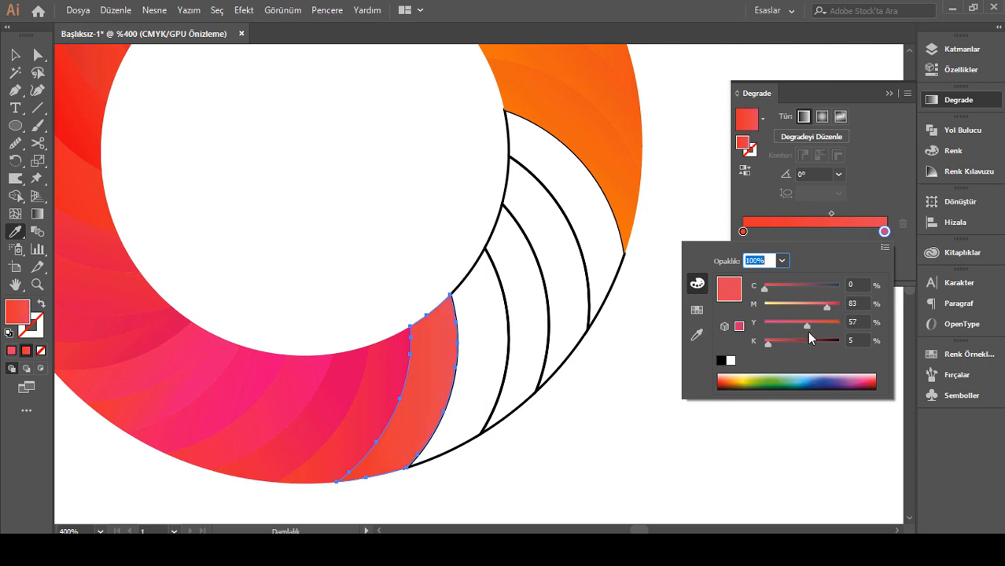
pyautogui.click(37, 214)
# Redraw the twenty-third band's gradient at 58.2°, running from below the ring up to the band's inner tip.
pyautogui.scroll(-4, 222, 356)
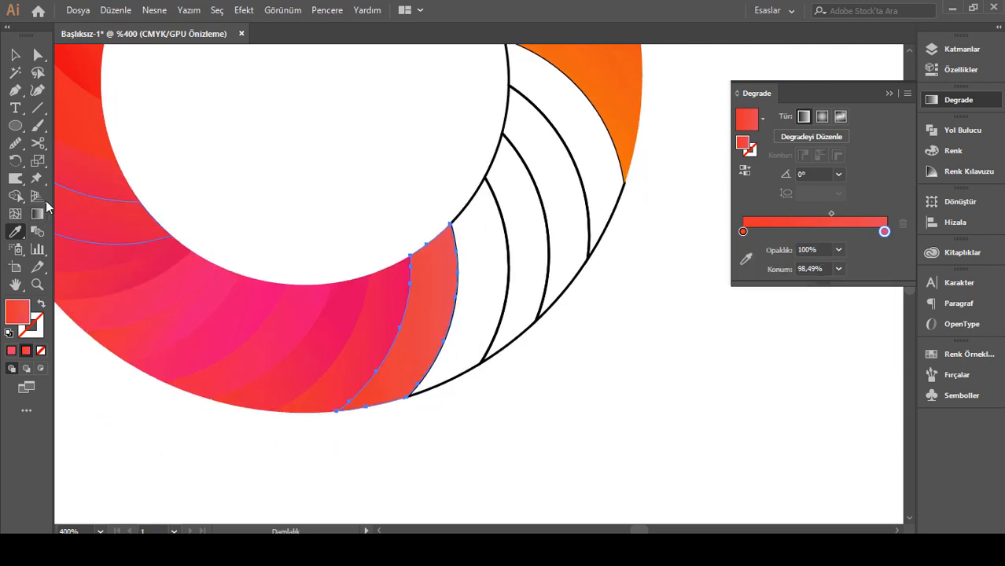
pyautogui.click(38, 214)
pyautogui.moveTo(311, 452); pyautogui.dragTo(437, 266)
pyautogui.moveTo(386, 336); pyautogui.dragTo(367, 359)
pyautogui.moveTo(356, 437)
pyautogui.mouseDown()
pyautogui.moveTo(433, 264)
pyautogui.moveTo(245, 395)
pyautogui.mouseUp()
pyautogui.moveTo(478, 251)
pyautogui.mouseDown()
pyautogui.moveTo(354, 441)
pyautogui.moveTo(416, 366)
pyautogui.mouseUp()
pyautogui.moveTo(327, 442); pyautogui.dragTo(449, 244)
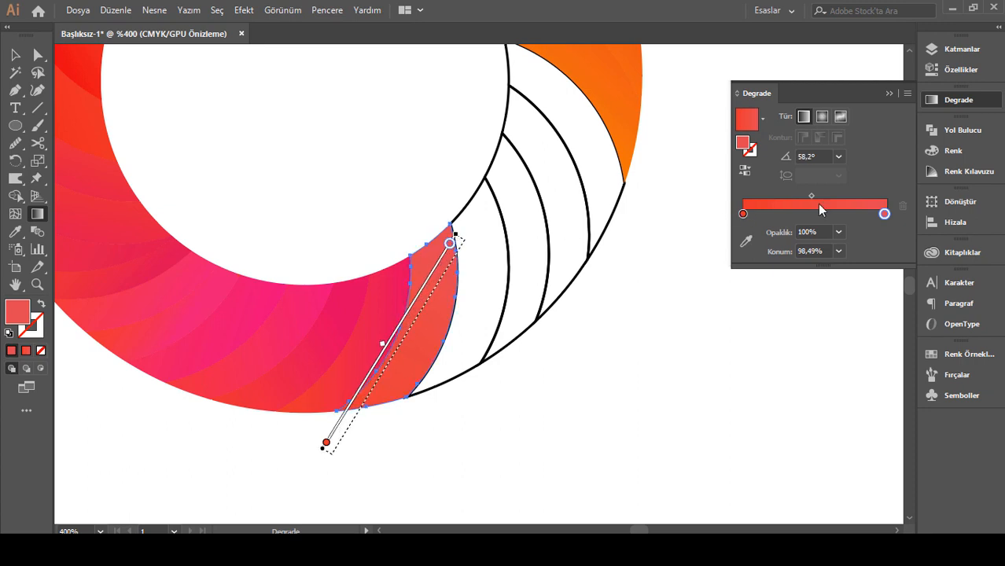
# Change the twenty-third band's gradient end colour to a darker magenta-pink with C 0% and K 22%, and deselect the band.
pyautogui.doubleClick(885, 214)
pyautogui.doubleClick(884, 213)
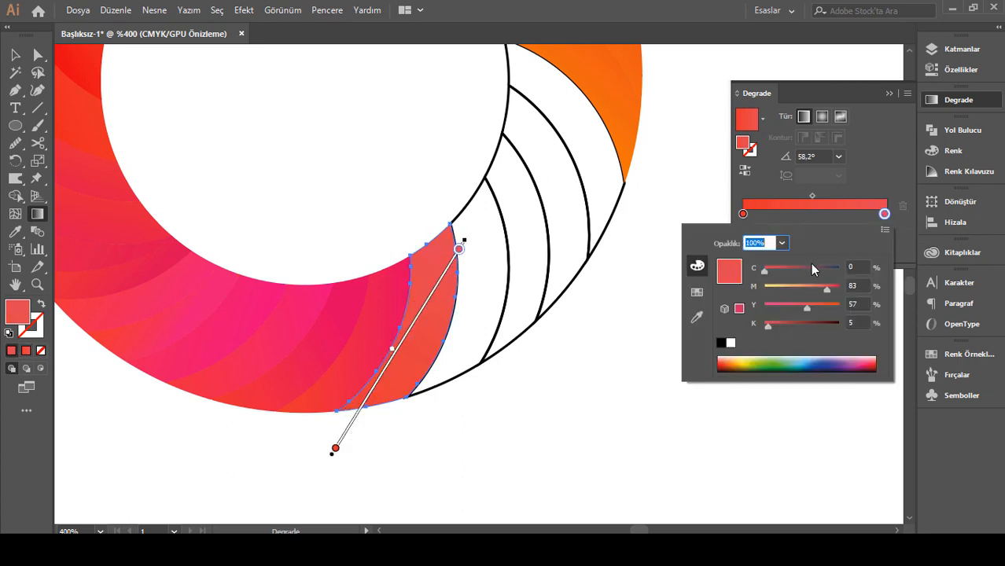
pyautogui.click(791, 307)
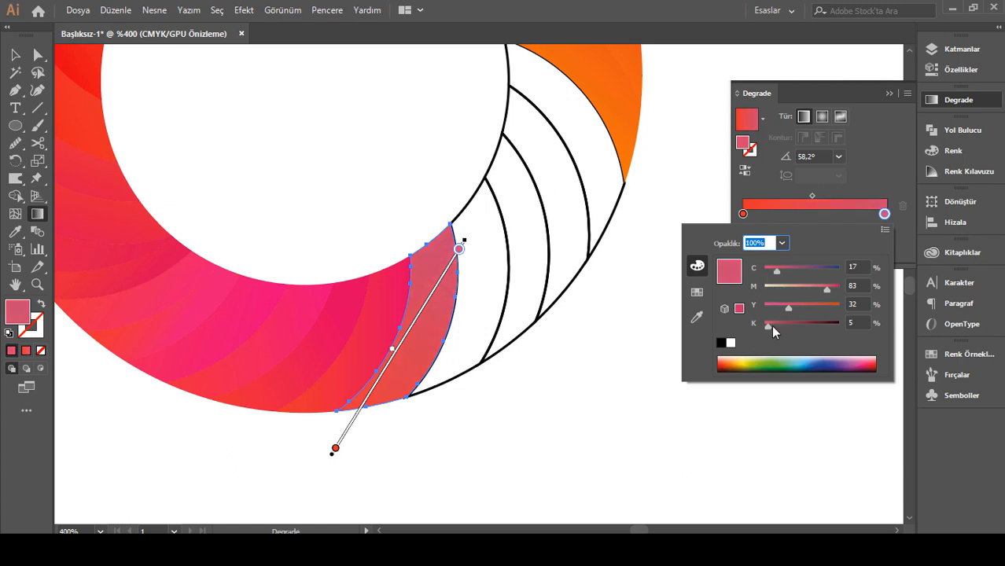
pyautogui.moveTo(768, 326); pyautogui.dragTo(781, 328)
pyautogui.moveTo(777, 270); pyautogui.dragTo(762, 269)
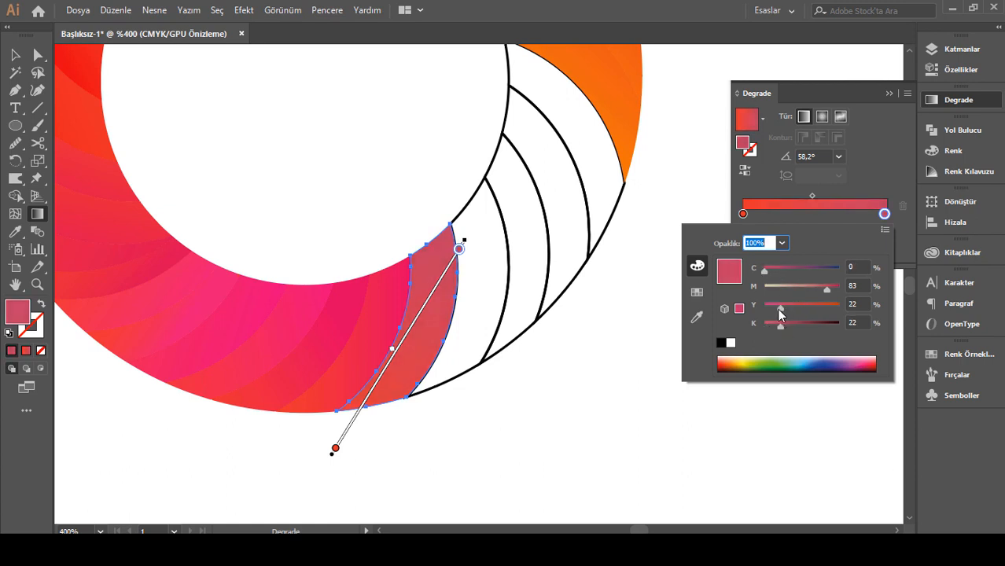
pyautogui.moveTo(827, 297); pyautogui.dragTo(826, 294)
pyautogui.click(832, 290)
pyautogui.click(25, 58)
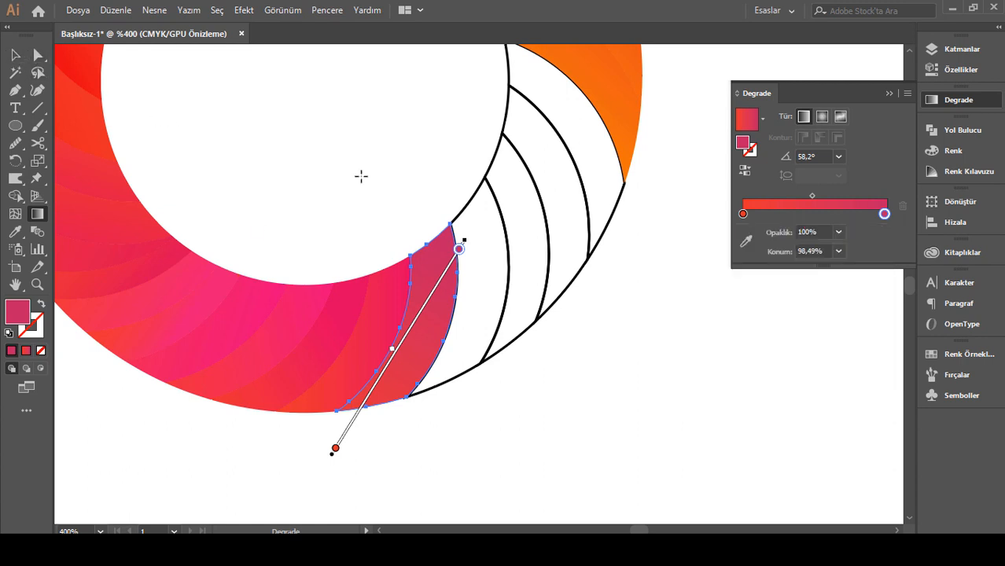
pyautogui.click(14, 61)
pyautogui.click(287, 129)
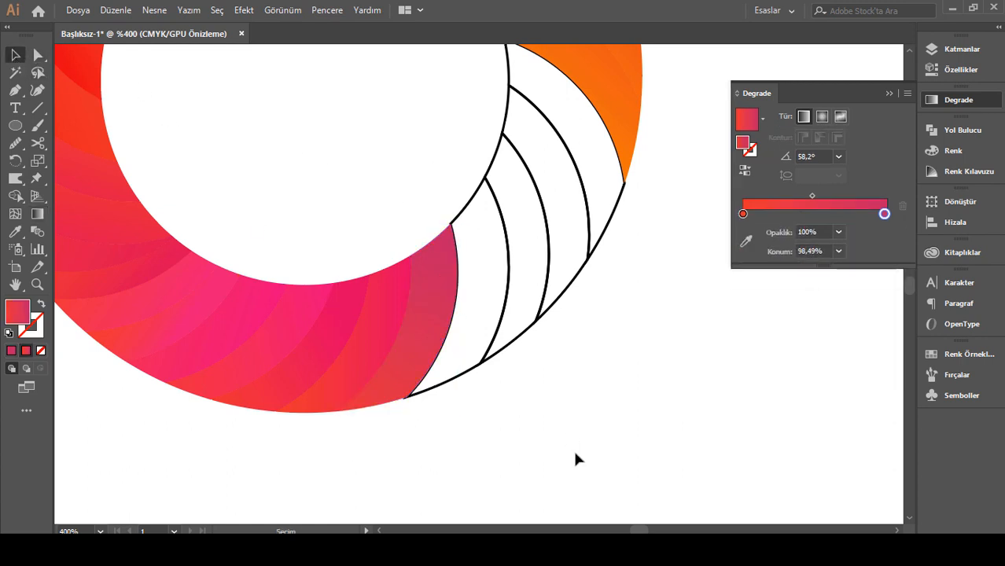
# Redraw the twenty-third band's gradient at 57.3°, running from below the ring up to the band's inner tip, and deselect the band.
pyautogui.scroll(1, 574, 451)
pyautogui.click(438, 374)
pyautogui.click(37, 215)
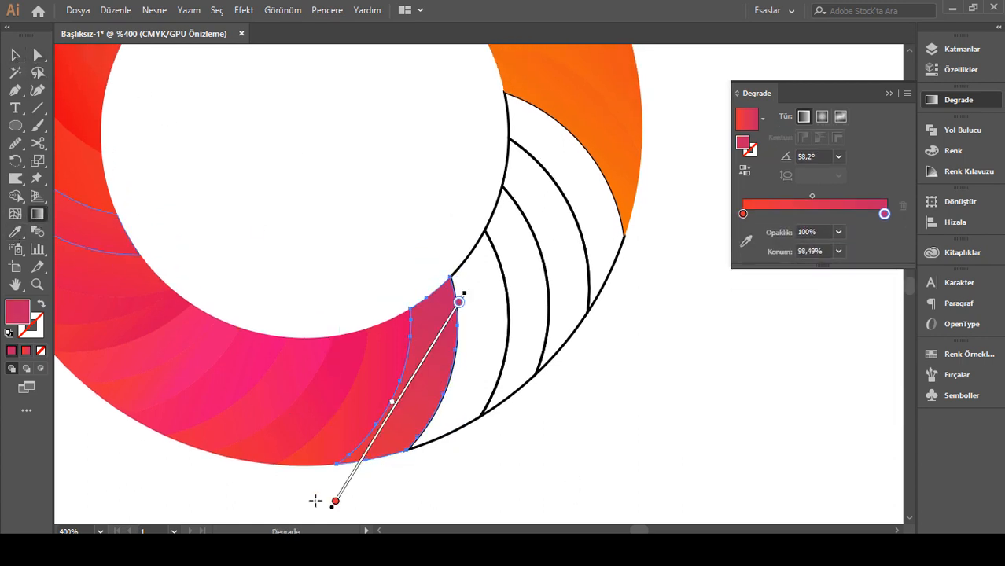
pyautogui.moveTo(314, 499)
pyautogui.mouseDown()
pyautogui.moveTo(466, 305)
pyautogui.moveTo(472, 281)
pyautogui.moveTo(454, 280)
pyautogui.mouseUp()
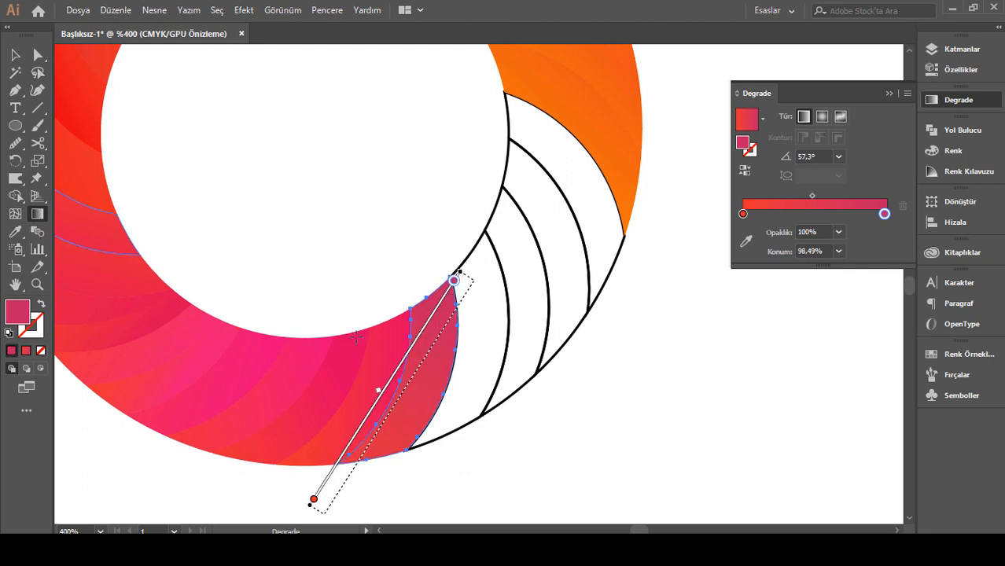
pyautogui.press('v')
pyautogui.click(525, 197)
# Redraw the twenty-second band's gradient at 50.9°, running from just below the ring up to the band's inner tip.
pyautogui.hotkey('ctrl', '-')
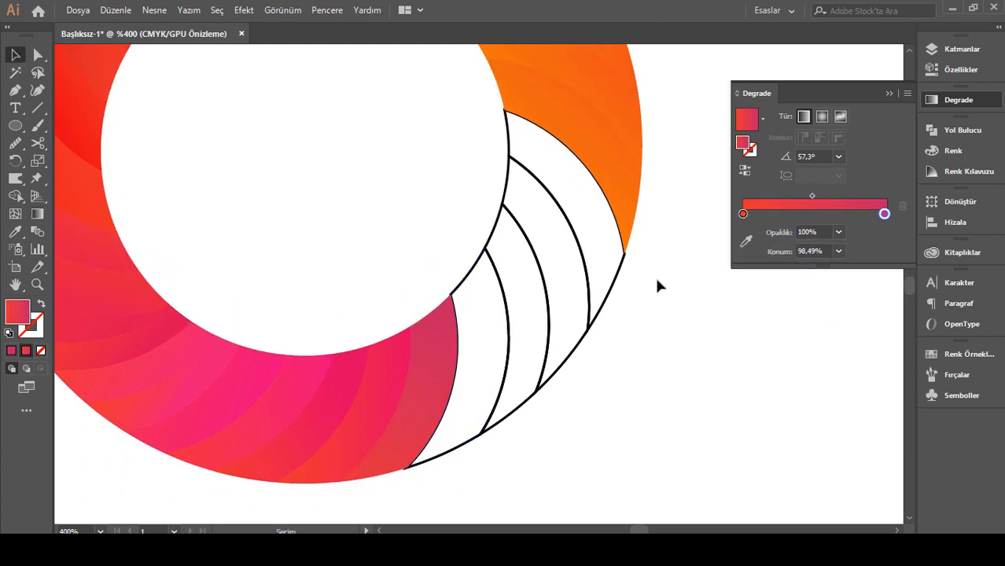
pyautogui.hotkey('ctrl', '-')
pyautogui.hotkey('ctrl', '-')
pyautogui.scroll(2, 654, 299)
pyautogui.hotkey('ctrl', '+')
pyautogui.hotkey('ctrl', '+')
pyautogui.hotkey('ctrl', '+')
pyautogui.scroll(-5, 653, 309)
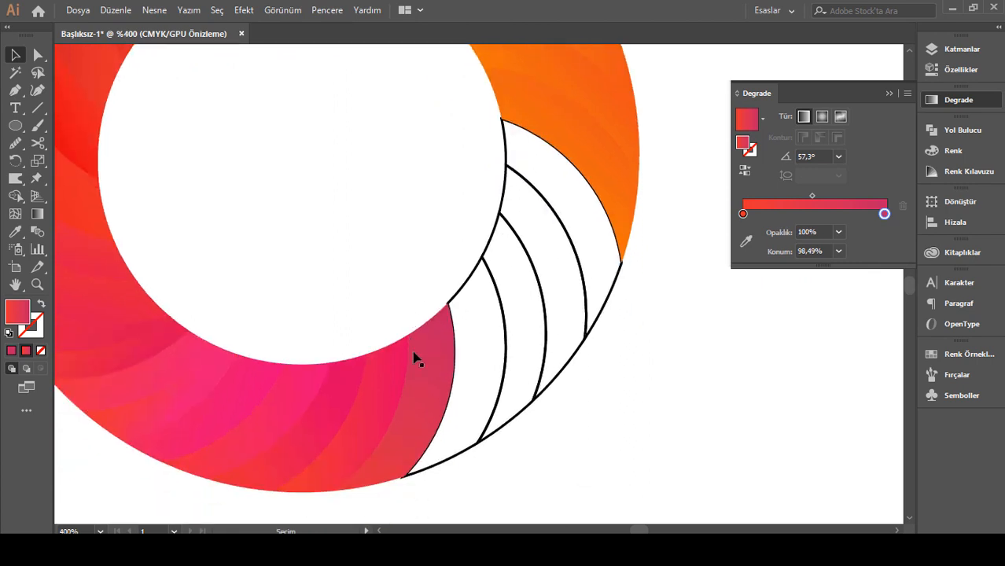
pyautogui.click(430, 345)
pyautogui.scroll(-1, 435, 341)
pyautogui.scroll(-1, 437, 346)
pyautogui.click(363, 370)
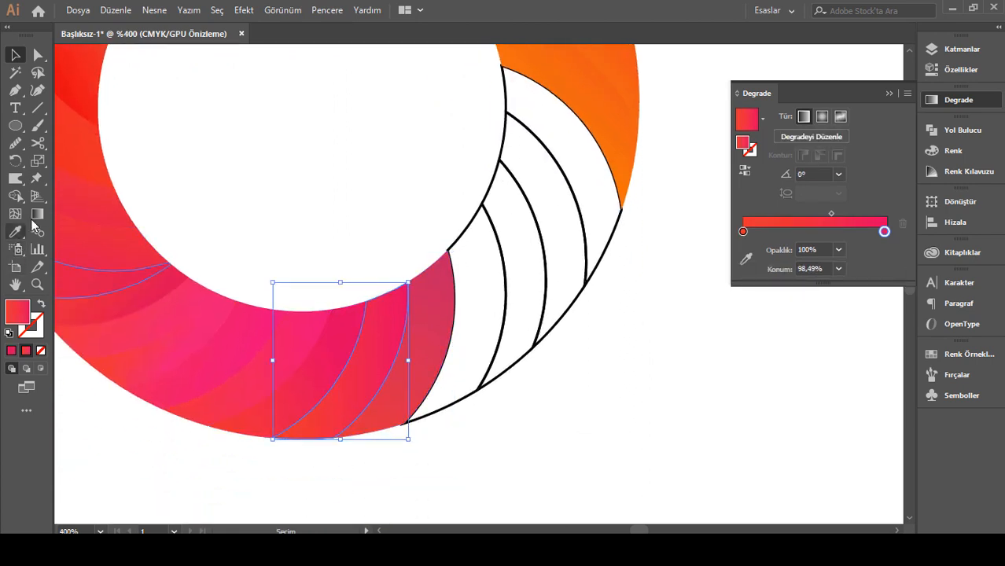
pyautogui.click(37, 214)
pyautogui.moveTo(268, 465)
pyautogui.mouseDown()
pyautogui.moveTo(403, 292)
pyautogui.moveTo(377, 296)
pyautogui.moveTo(397, 328)
pyautogui.moveTo(439, 281)
pyautogui.moveTo(394, 307)
pyautogui.mouseUp()
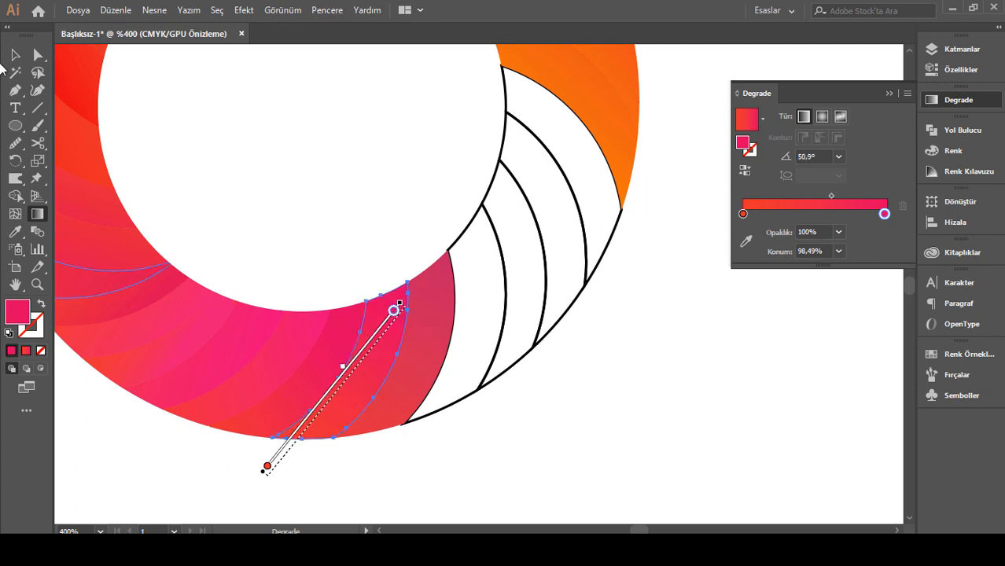
# Copy the twenty-second band's gradient onto the twenty-third with the Eyedropper, and darken its end colour by adding cyan at M 100%, Y 32%, K 5%.
pyautogui.press('v')
pyautogui.click(424, 322)
pyautogui.press('i')
pyautogui.click(381, 330)
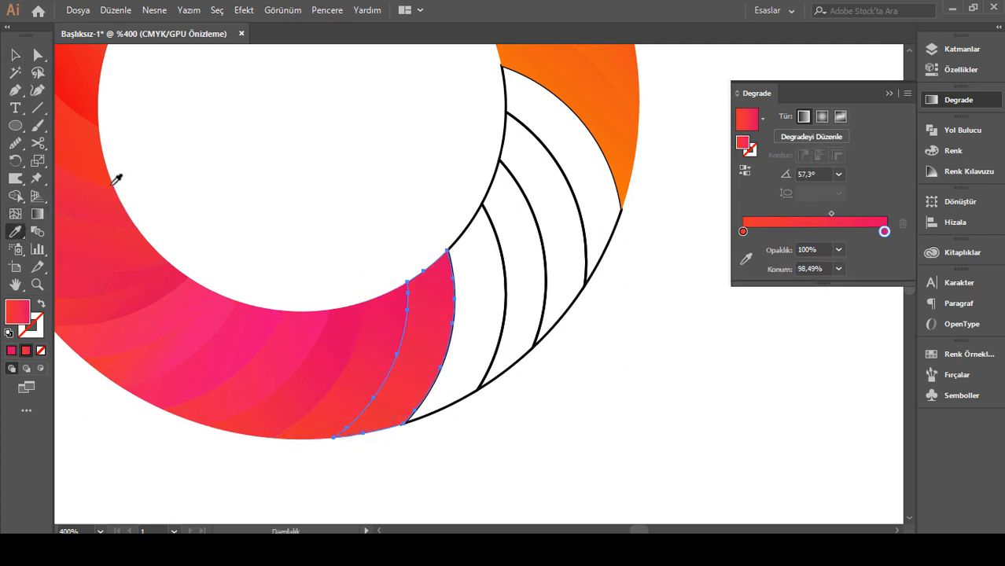
pyautogui.doubleClick(884, 233)
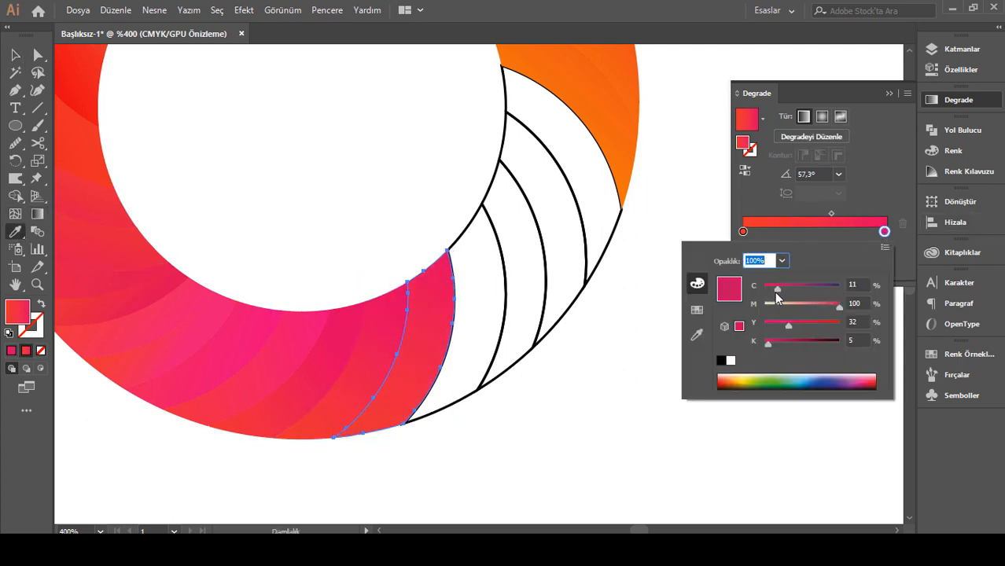
pyautogui.click(13, 63)
pyautogui.click(434, 165)
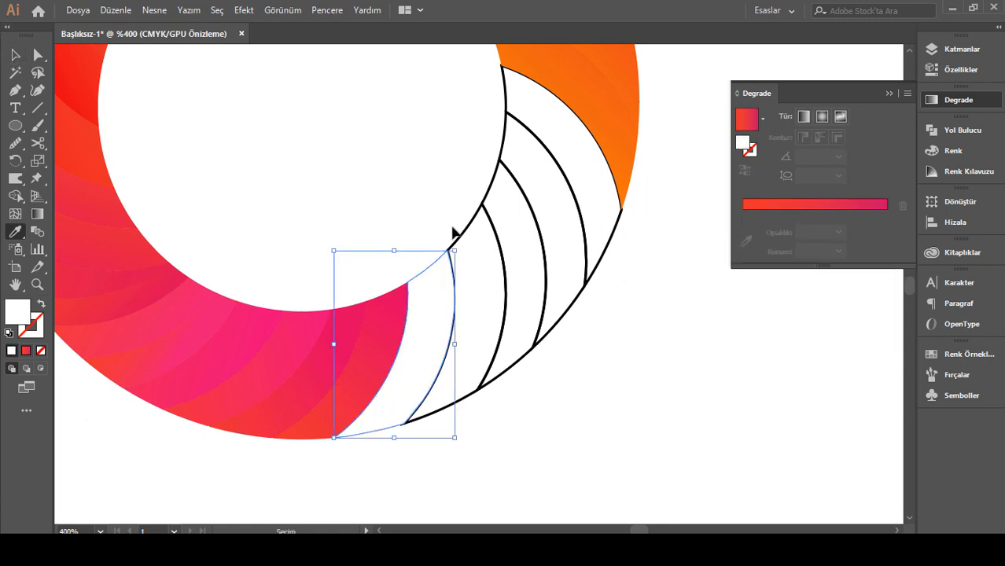
pyautogui.hotkey('ctrl', 'z')
# Fill the twenty-fourth band with the twenty-third band's stroke-free gradient and set its end colour to C 18%, M 100%, Y 61%, K 5%.
pyautogui.click(16, 58)
pyautogui.click(440, 208)
pyautogui.click(466, 231)
pyautogui.press('i')
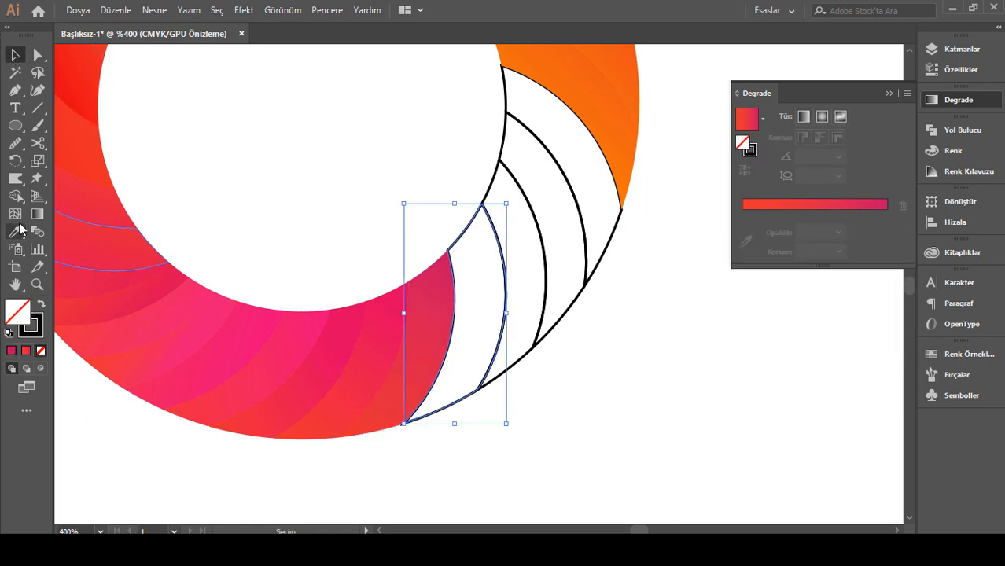
pyautogui.click(433, 336)
pyautogui.doubleClick(883, 232)
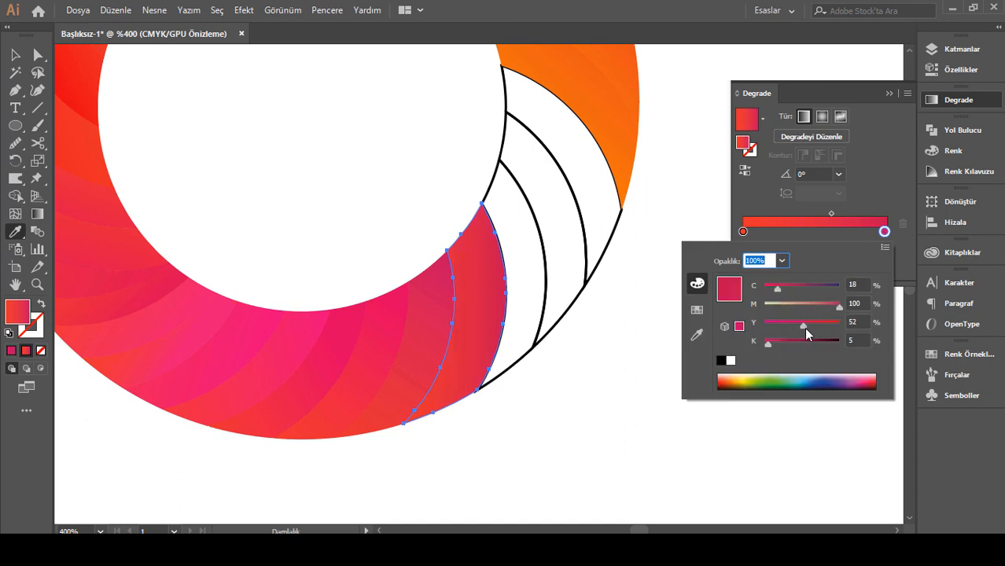
pyautogui.moveTo(804, 327); pyautogui.dragTo(812, 331)
pyautogui.click(548, 284)
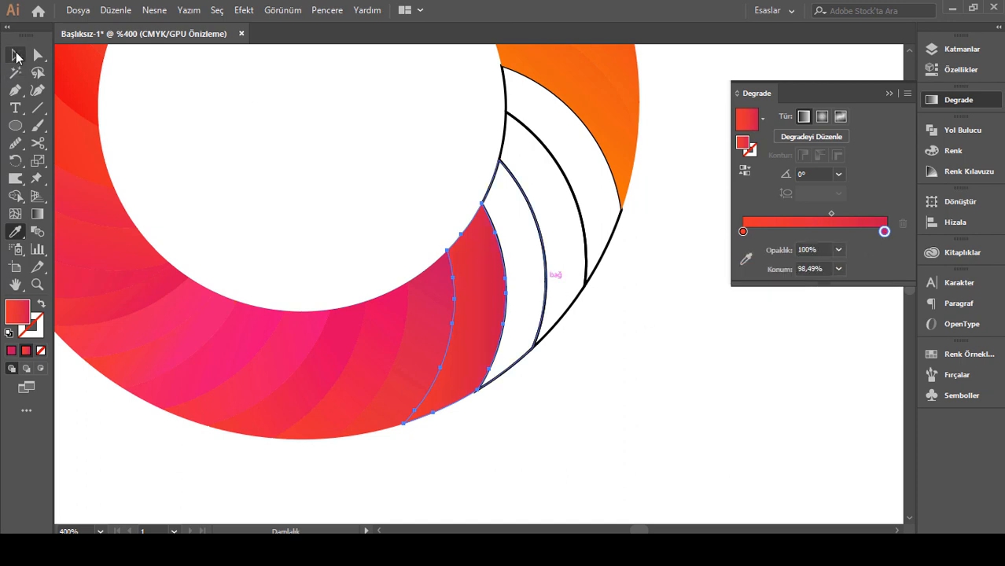
# Fill the twenty-fifth band with the twenty-fourth band's stroke-free gradient, shift its end colour slightly towards red, and deselect the band.
pyautogui.click(16, 56)
pyautogui.click(495, 187)
pyautogui.click(495, 189)
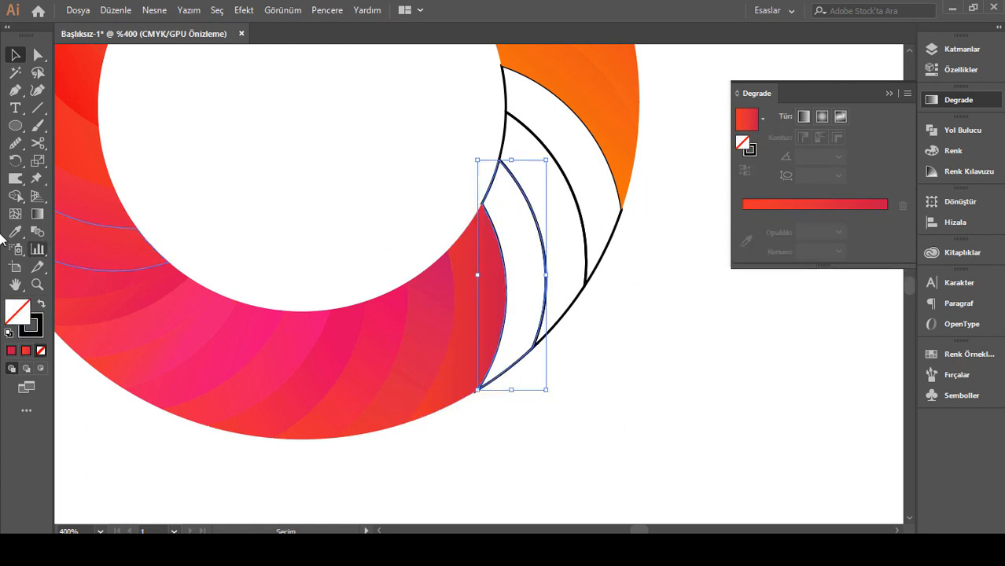
pyautogui.press('i')
pyautogui.click(464, 258)
pyautogui.doubleClick(884, 231)
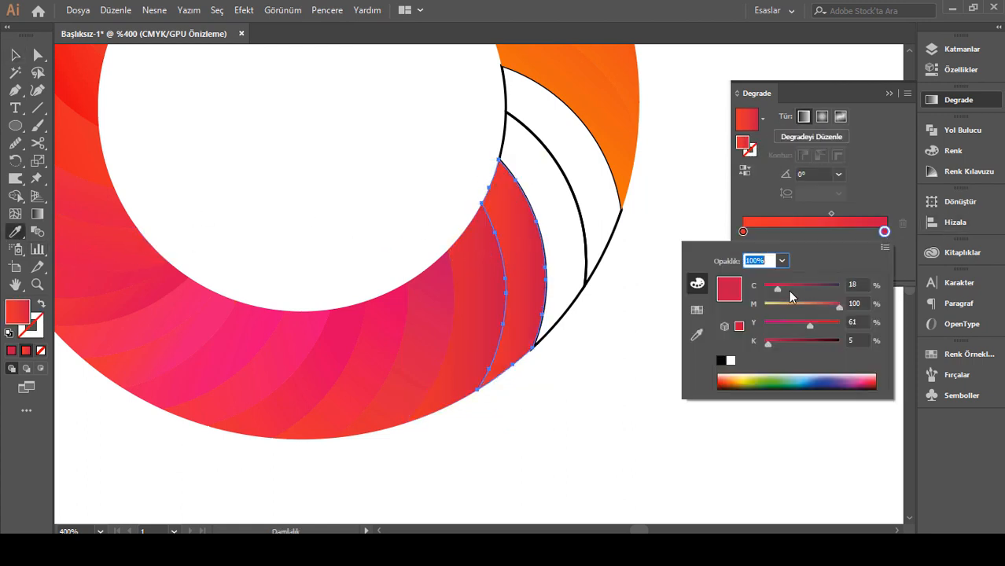
pyautogui.click(638, 309)
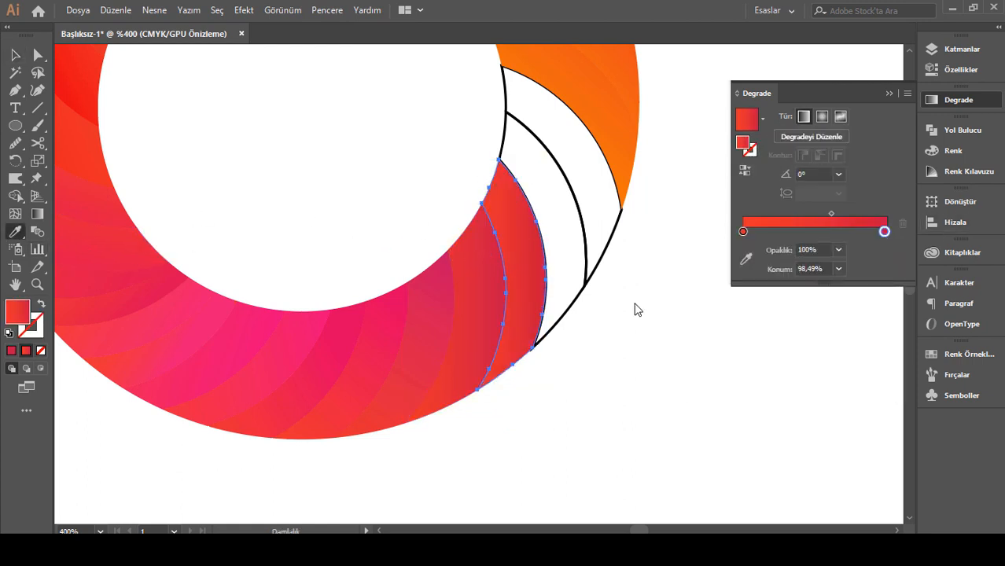
pyautogui.scroll(2, 388, 218)
pyautogui.press('v')
pyautogui.click(751, 383)
pyautogui.scroll(3, 752, 383)
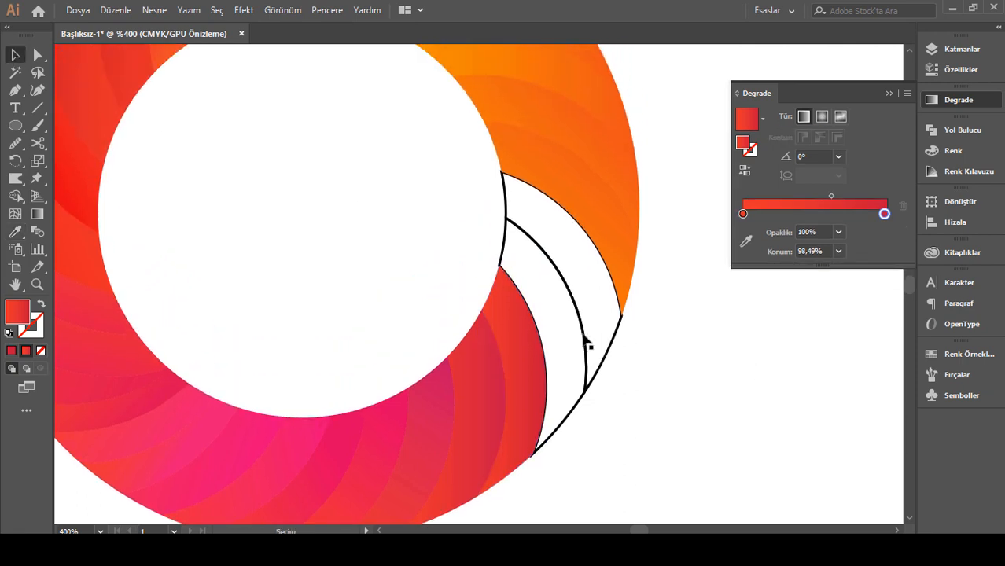
# Fill the twenty-sixth band with the twenty-fifth band's stroke-free gradient and set its end colour to C 18%, M 91%, Y 85%, K 5%.
pyautogui.click(576, 405)
pyautogui.click(15, 231)
pyautogui.click(513, 347)
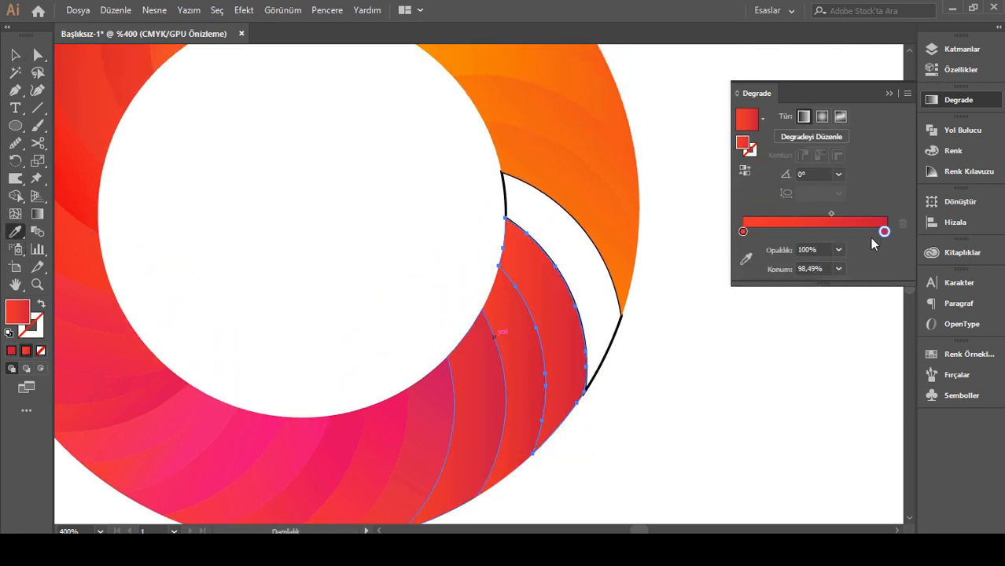
pyautogui.doubleClick(884, 231)
pyautogui.moveTo(822, 331); pyautogui.dragTo(832, 309)
pyautogui.click(16, 58)
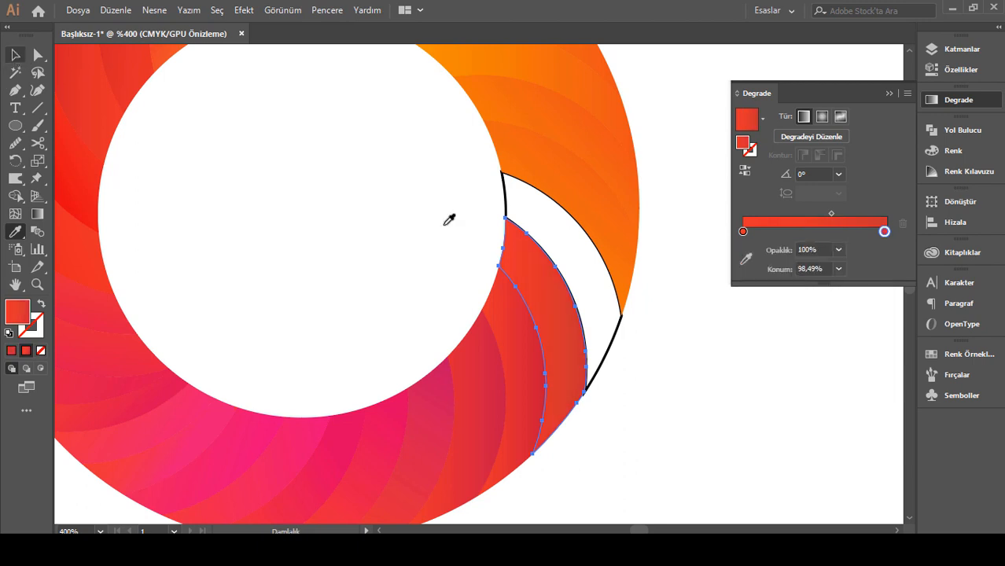
# Fill the last unfilled band with the twenty-sixth band's stroke-free red gradient using the Eyedropper.
pyautogui.click(16, 56)
pyautogui.press('i')
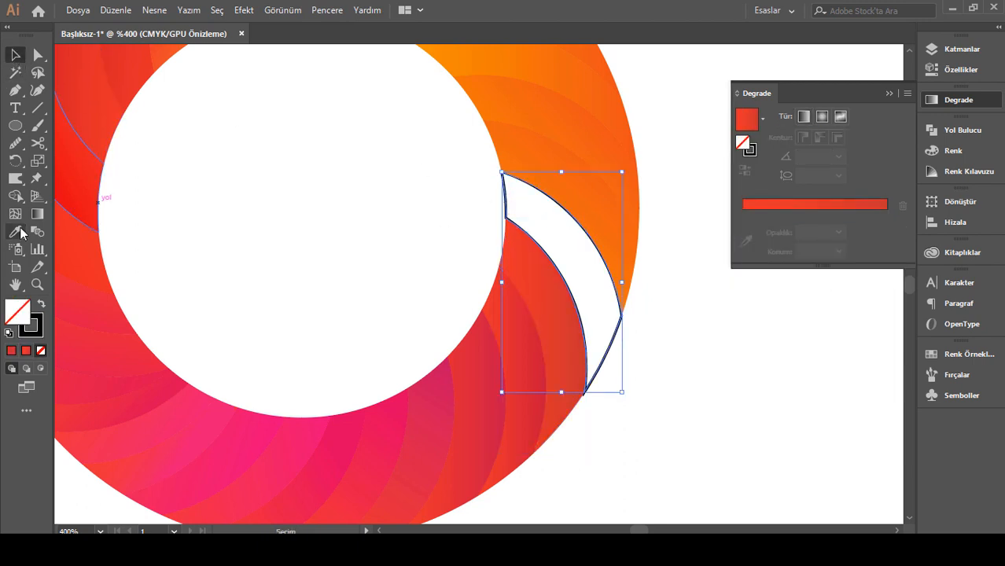
pyautogui.click(594, 202)
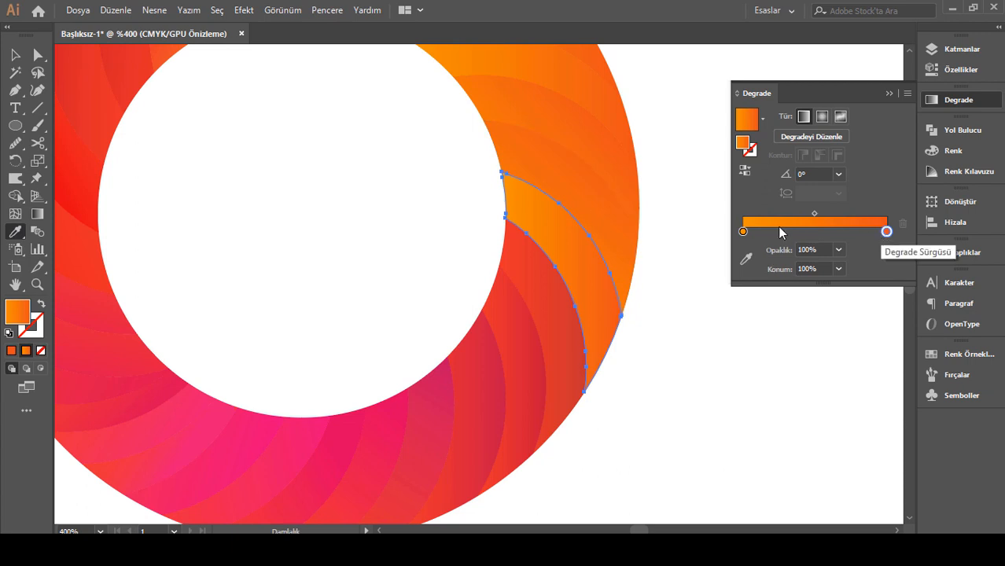
pyautogui.click(563, 303)
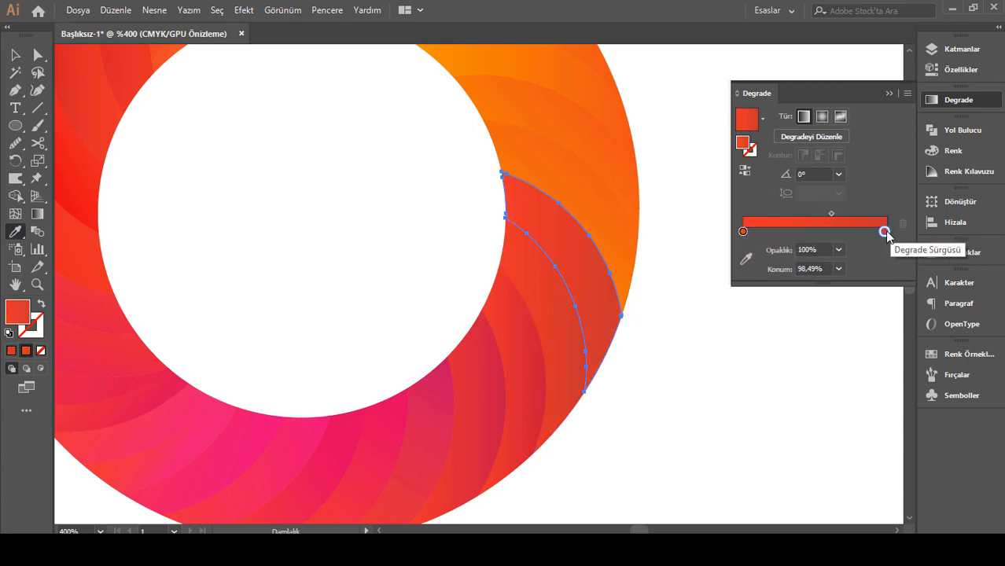
pyautogui.click(871, 231)
pyautogui.click(14, 60)
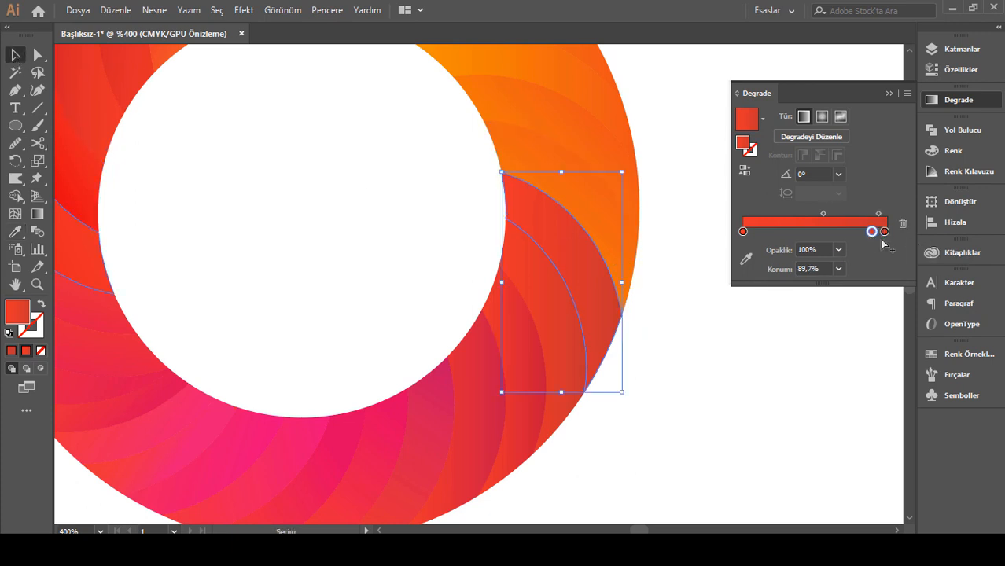
pyautogui.click(902, 224)
# Reverse the last band's gradient by moving the bright red stop to the end and the darker red stop to 6.03%.
pyautogui.click(884, 232)
pyautogui.moveTo(743, 232); pyautogui.dragTo(892, 234)
pyautogui.moveTo(818, 233); pyautogui.dragTo(748, 243)
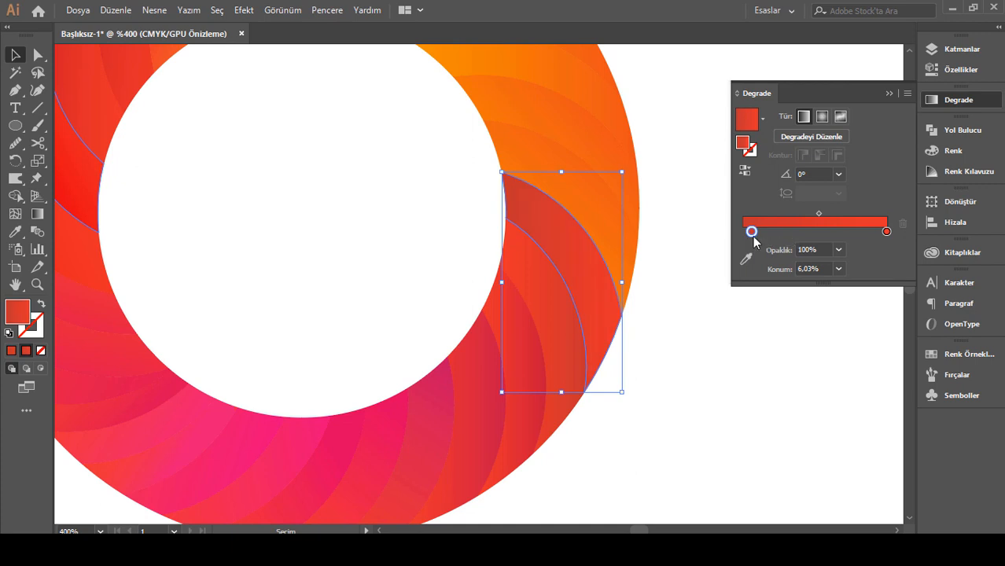
# Change the last band's gradient start colour to the orange-red swatch and deselect the band.
pyautogui.doubleClick(751, 232)
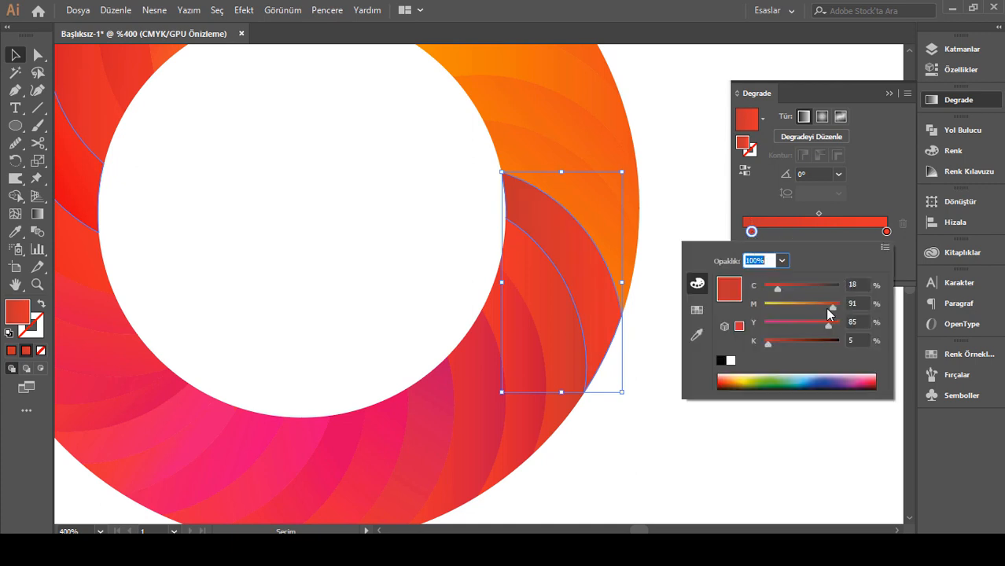
pyautogui.click(696, 311)
pyautogui.click(819, 281)
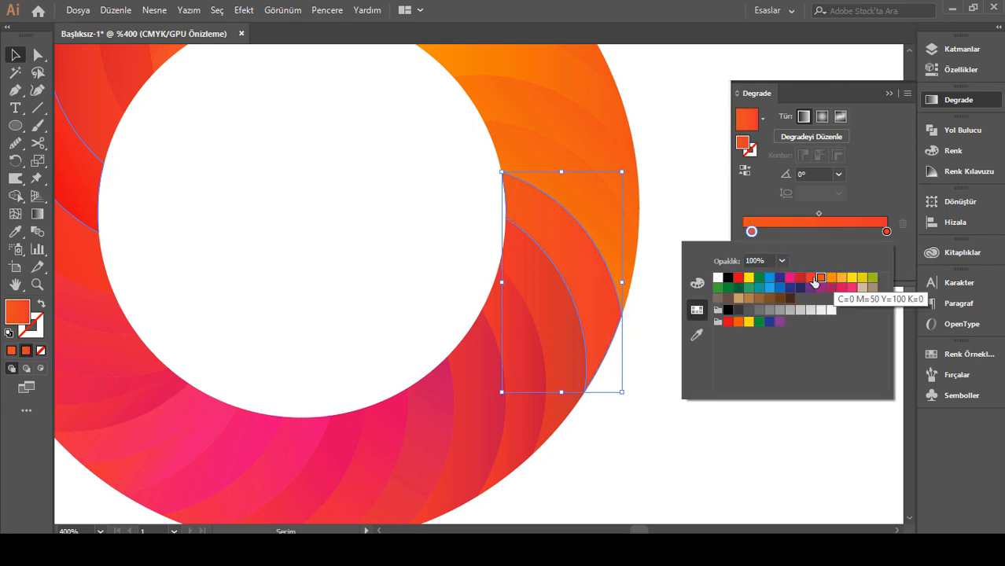
pyautogui.click(710, 203)
pyautogui.click(709, 203)
# Examine the colour flow around the whole ring and put the gradient settings away.
pyautogui.hotkey('ctrl', '-')
pyautogui.hotkey('ctrl', '-')
pyautogui.hotkey('ctrl', '-')
pyautogui.scroll(3, 665, 280)
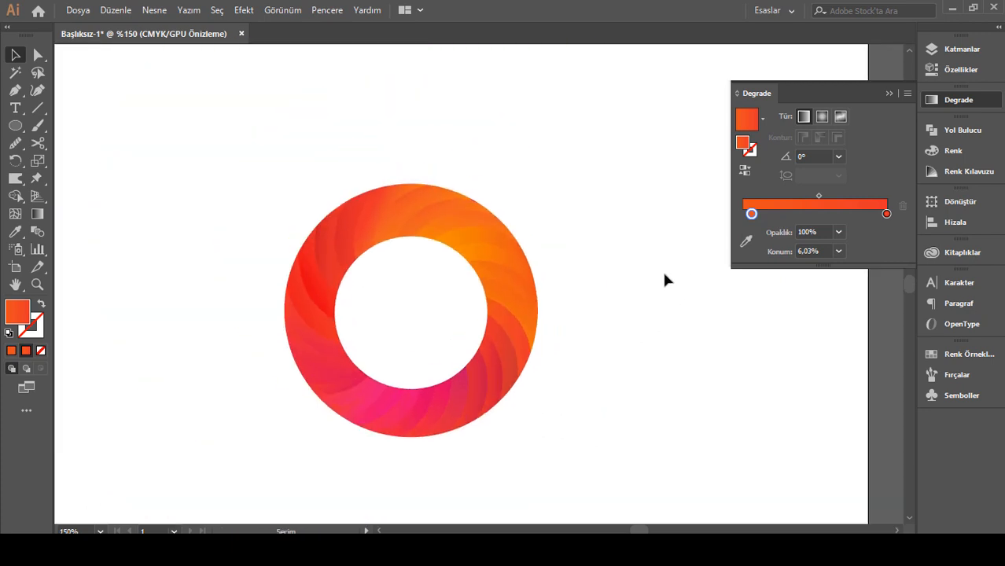
pyautogui.hscroll(-1, 461, 310)
pyautogui.scroll(-1, 666, 348)
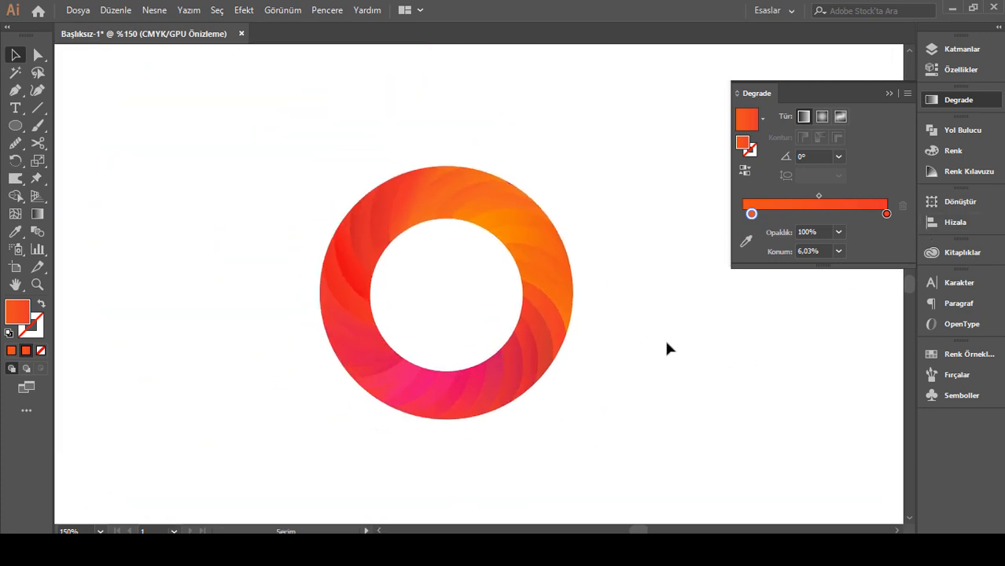
pyautogui.hscroll(-1, 456, 487)
pyautogui.click(887, 94)
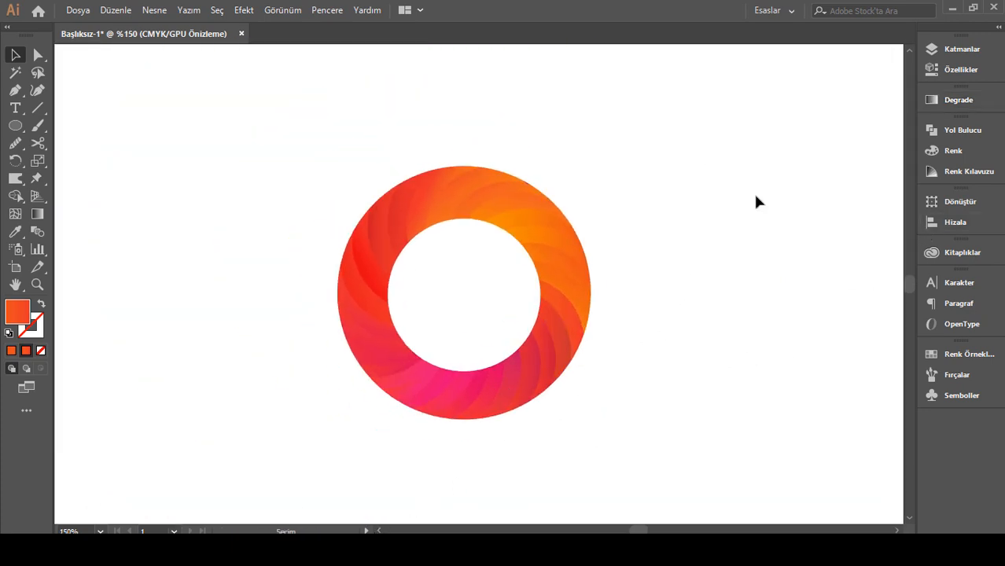